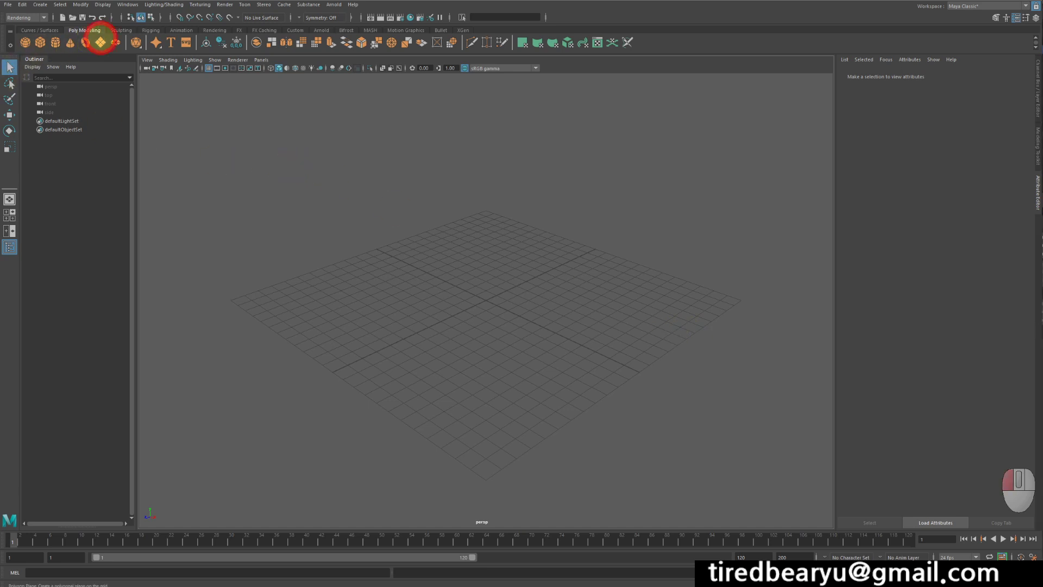
Create a polygon plane at the origin and scale it up beyond the edges of the grid as a floor.
click(101, 42)
key(r)
middle_drag(381, 346, 696, 343)
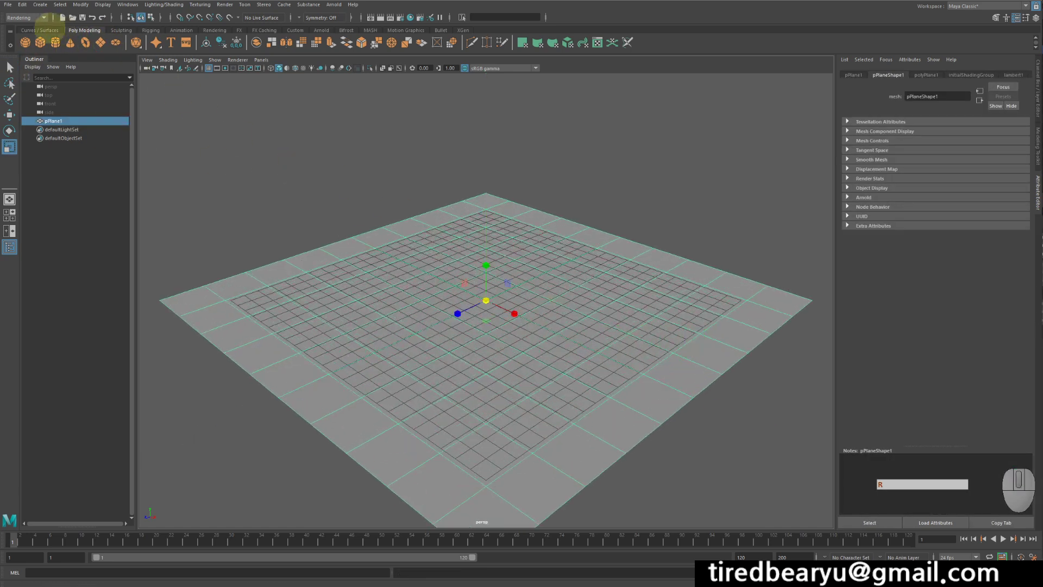
Create a polygon sphere, enlarge it and raise it so it rests on the plane.
click(25, 42)
key(w)
alt+drag(431, 216, 488, 234)
key(r)
middle_drag(442, 258, 467, 260)
key(w)
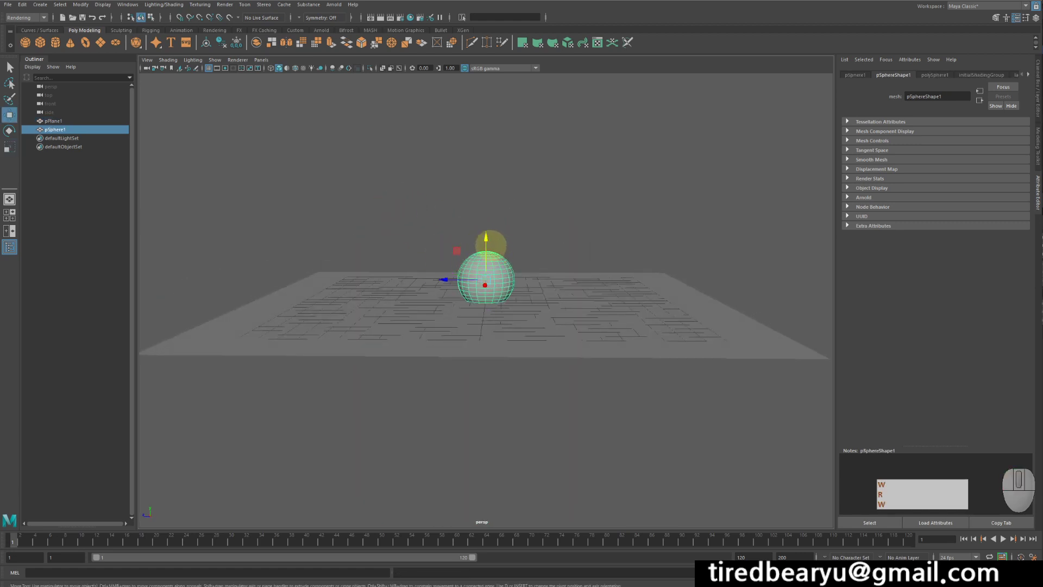
drag(485, 241, 517, 275)
Duplicate the sphere, scale the copy down and place it on the plane beside the original.
key(ctrl+d)
key(r)
middle_drag(552, 284, 564, 240)
key(w)
alt+drag(564, 240, 622, 279)
Assign a new Arnold aiStandardSurface material to the larger sphere.
click(487, 242)
right_click(493, 237)
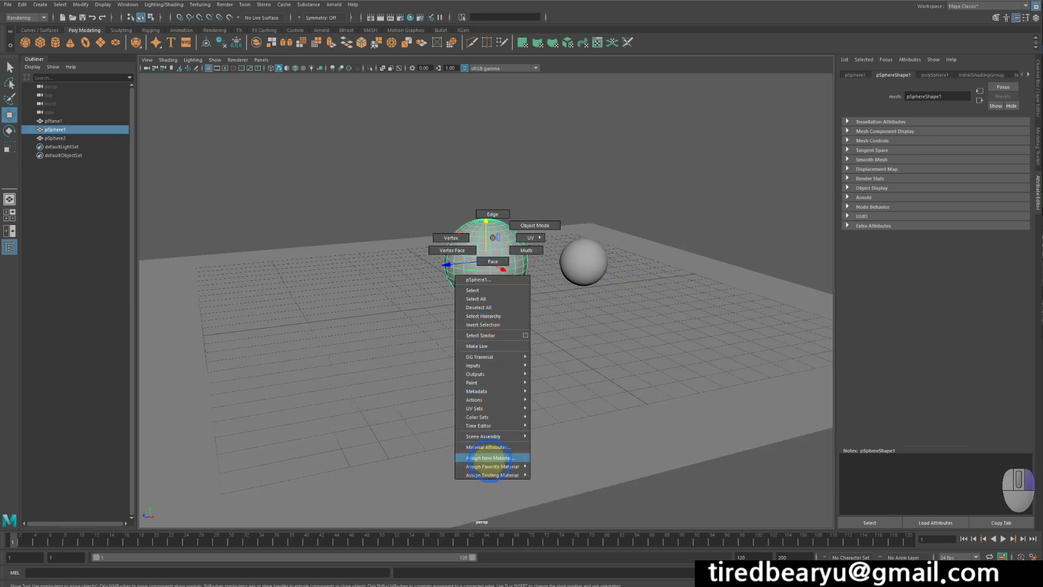
click(489, 459)
click(392, 247)
click(392, 264)
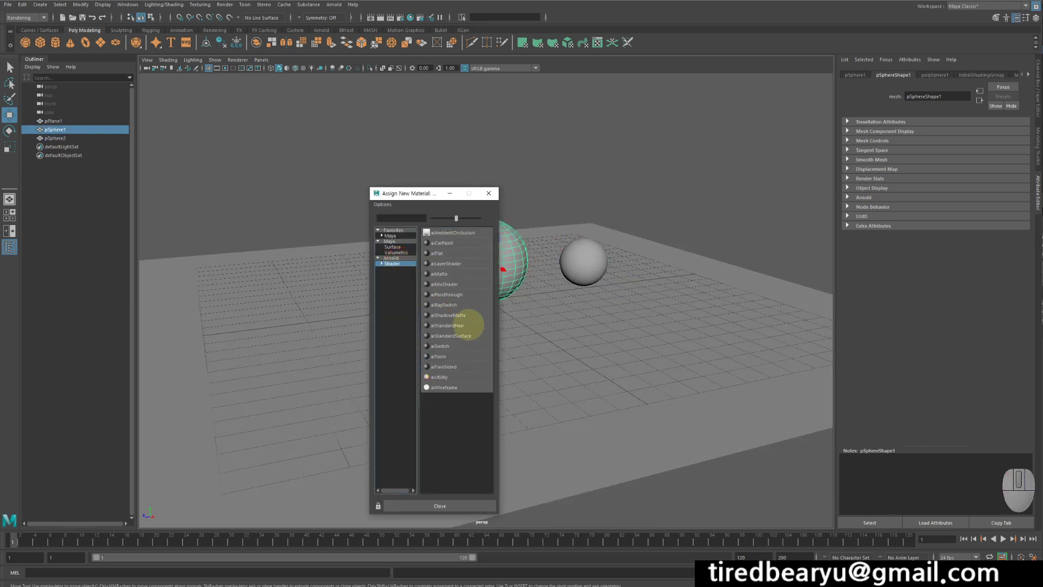
click(463, 336)
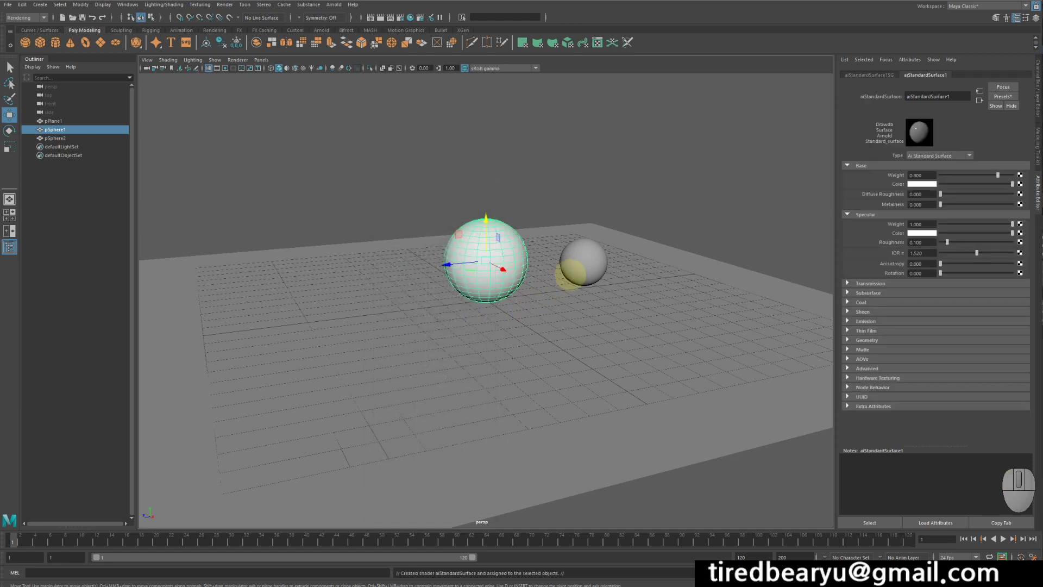
Give the smaller sphere its own new aiStandardSurface material.
click(578, 271)
right_click(595, 256)
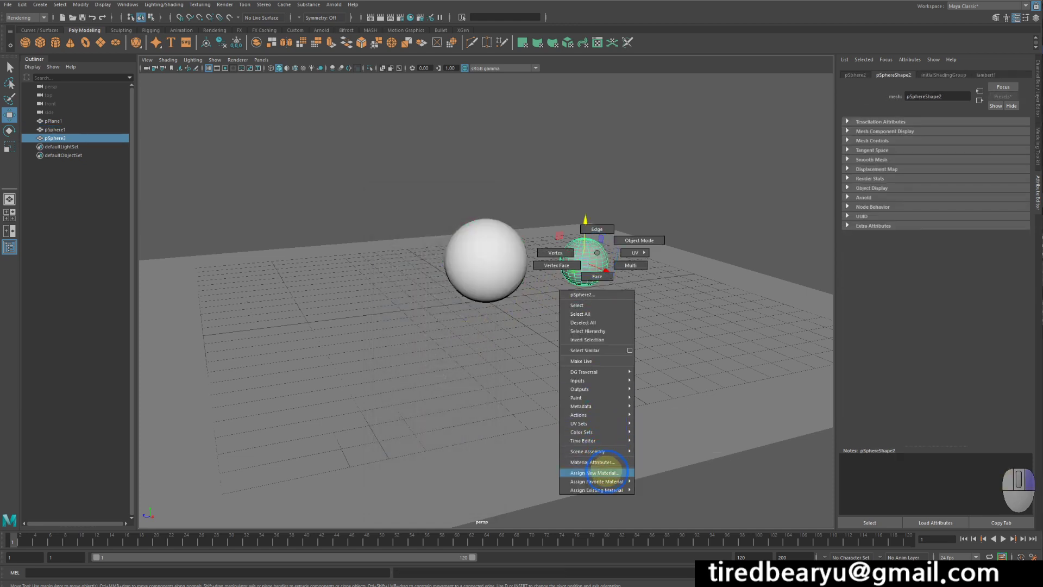
click(594, 473)
click(391, 264)
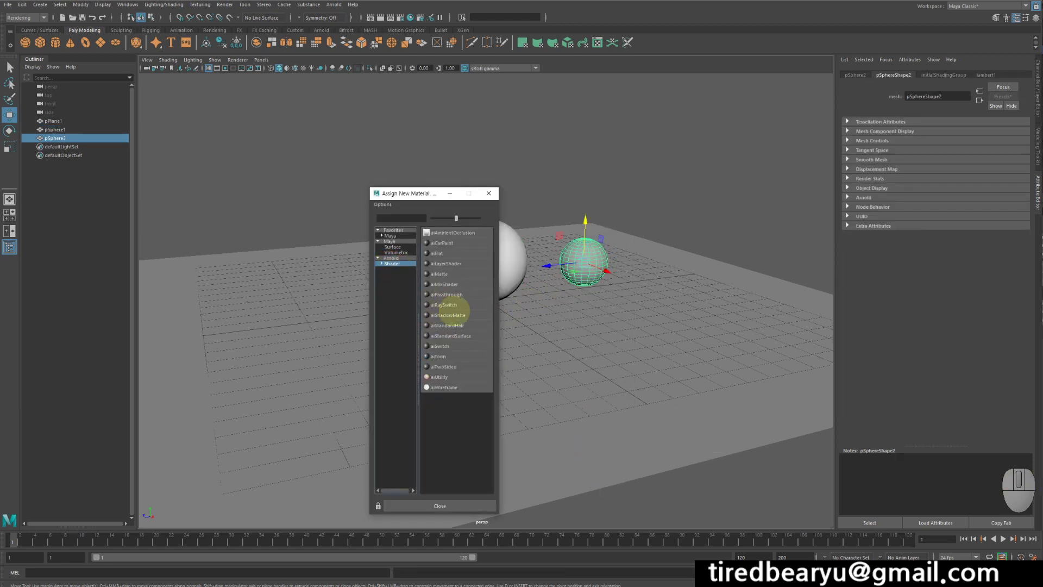
click(463, 336)
Assign a separate new aiStandardSurface material to the floor plane.
click(519, 330)
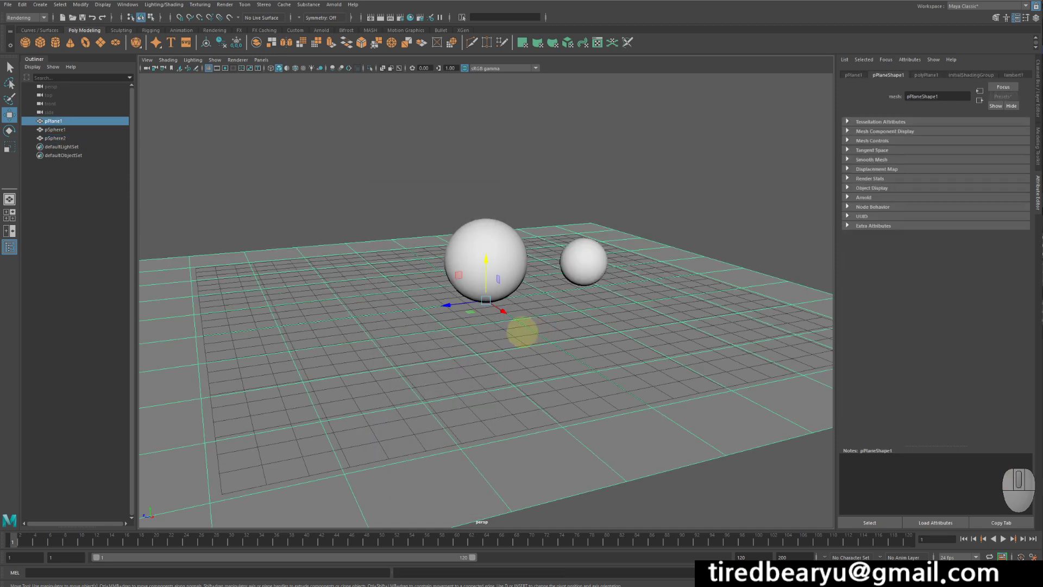
right_drag(516, 332, 508, 554)
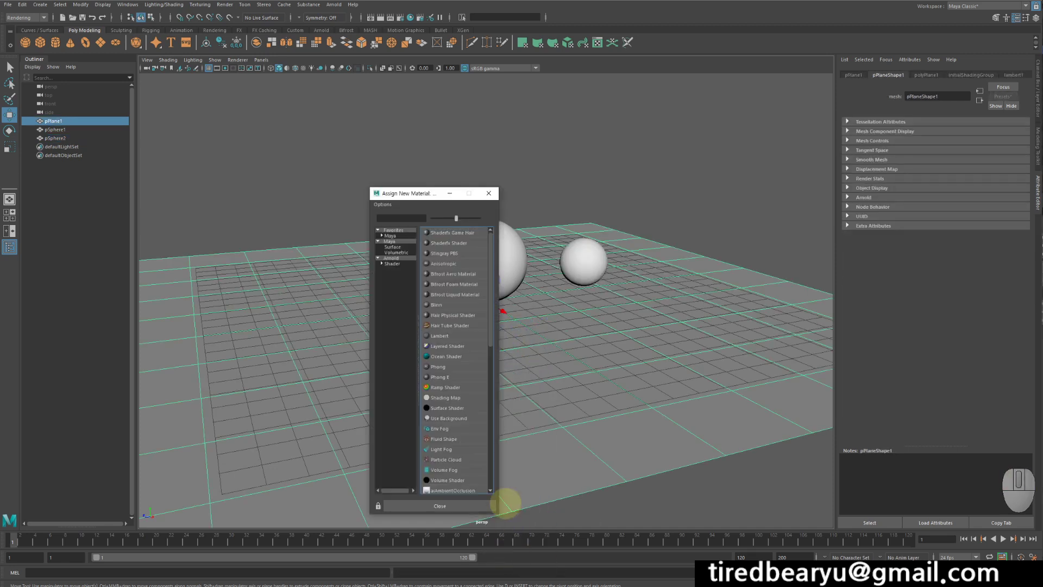
click(392, 263)
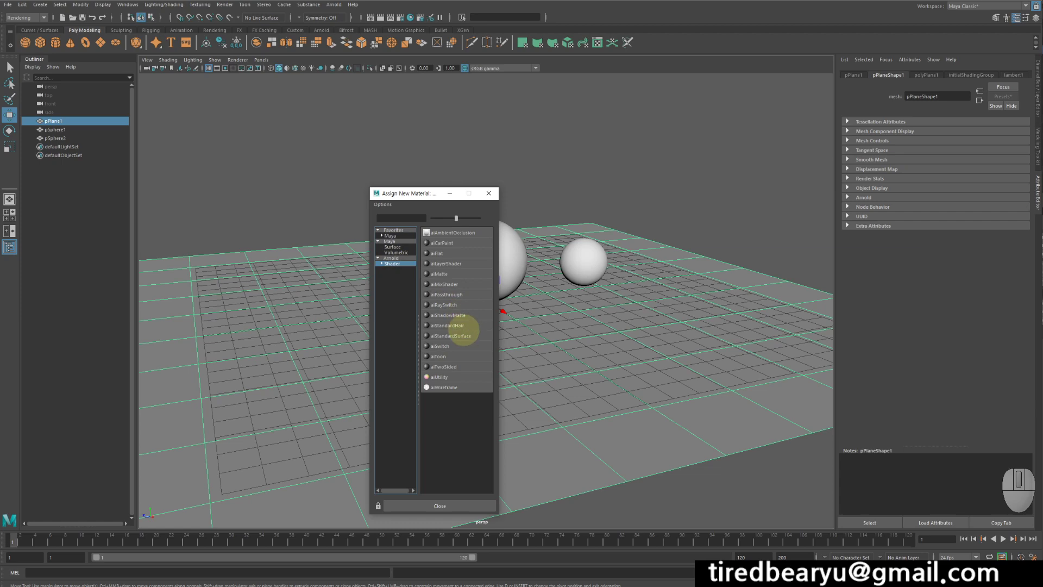
click(470, 335)
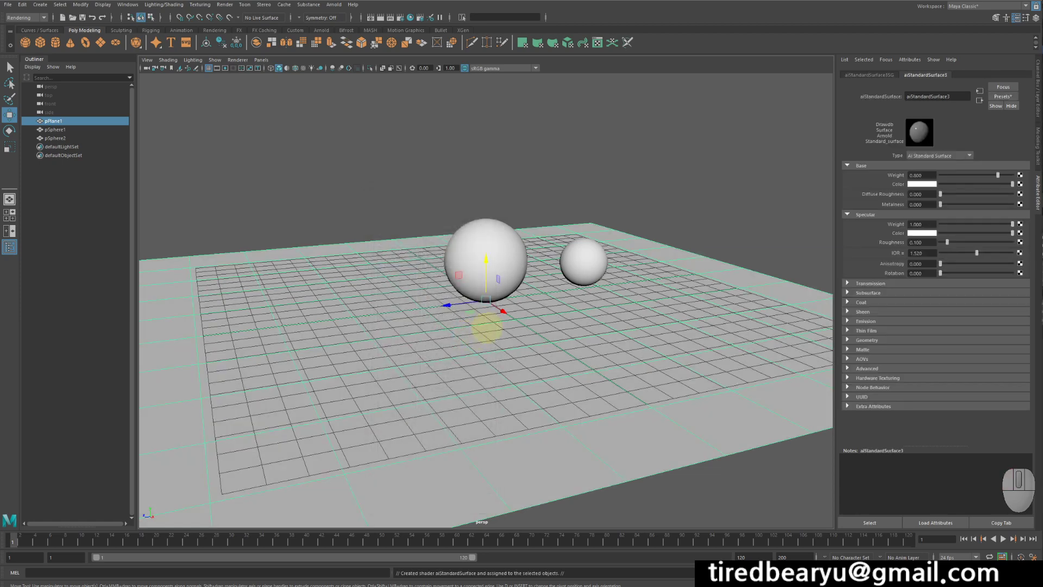
click(530, 328)
Set the base color of the larger sphere's aiStandardSurface material to red.
click(506, 254)
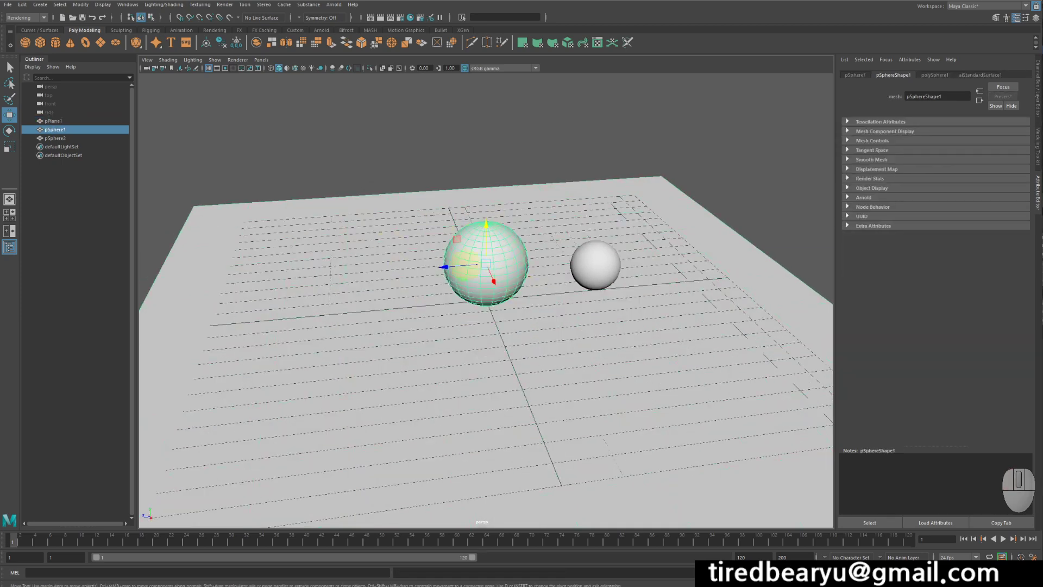
click(981, 75)
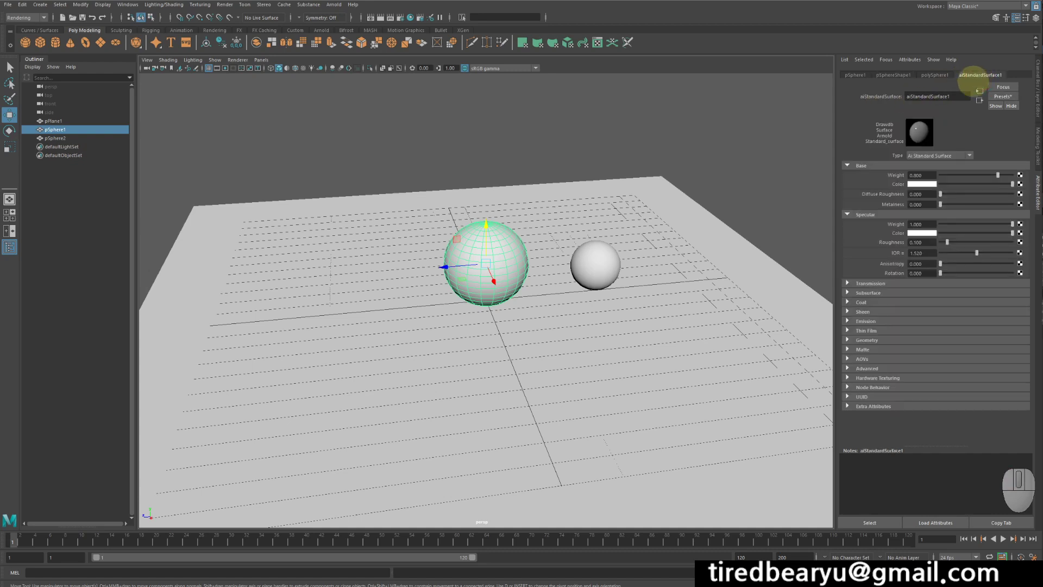
click(920, 183)
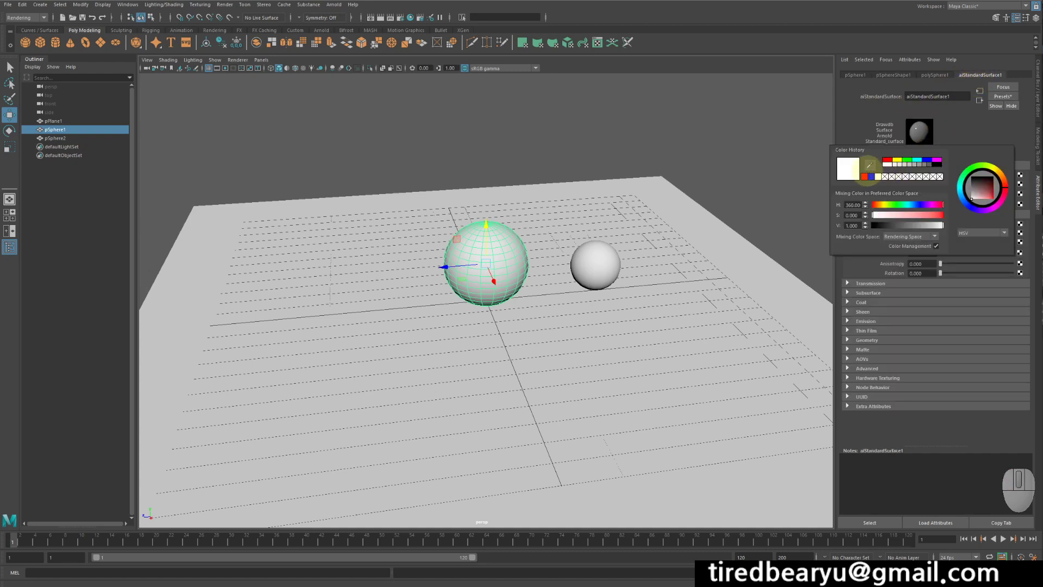
click(867, 170)
Set the base color of the smaller sphere's aiStandardSurface material to blue.
click(592, 259)
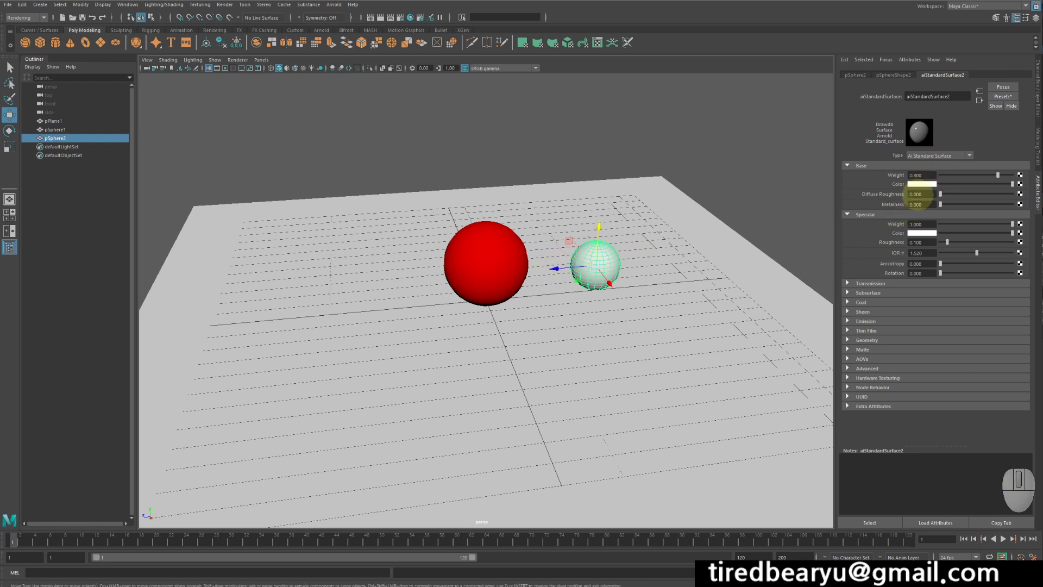
click(921, 183)
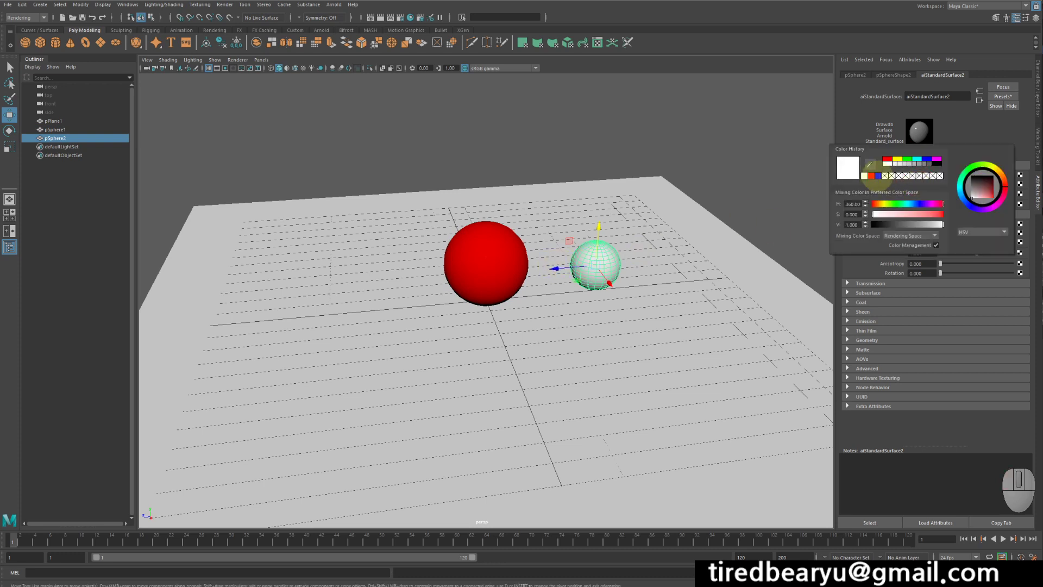
click(878, 176)
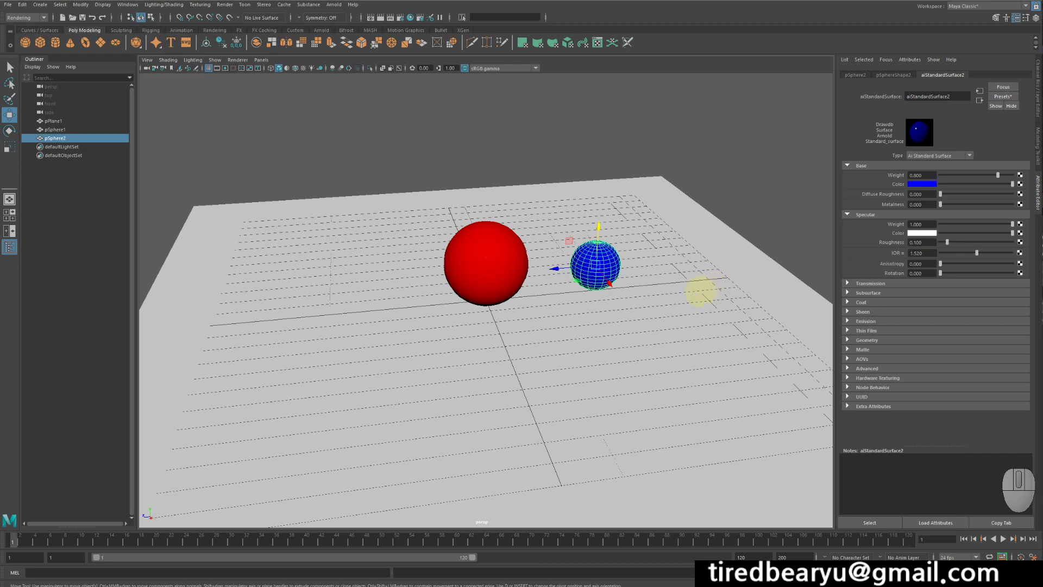
Render the scene with Arnold and reposition the render window to uncover more of the spheres.
click(716, 292)
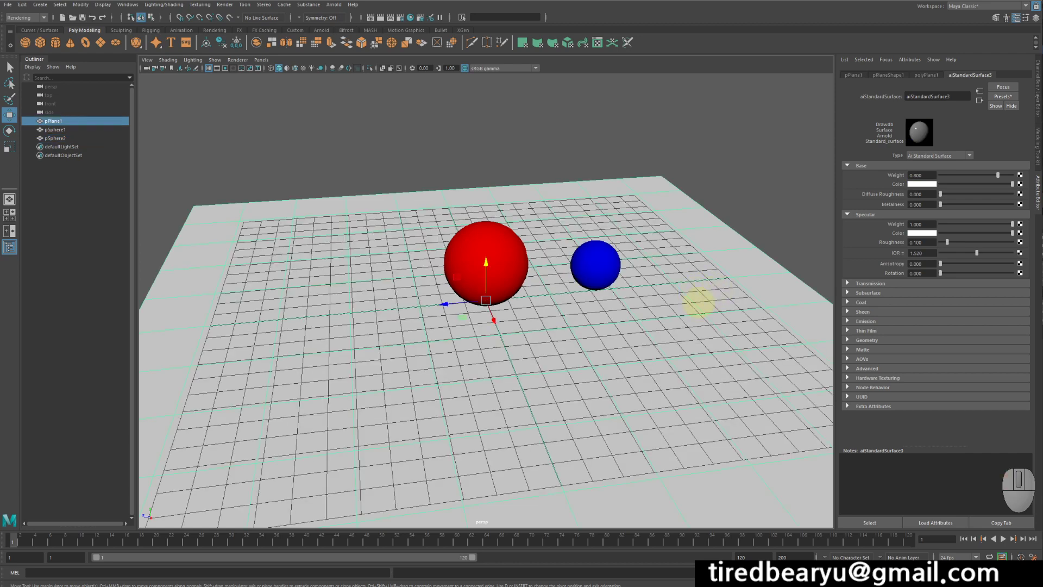
alt+drag(699, 303, 664, 300)
alt+right_drag(663, 300, 733, 307)
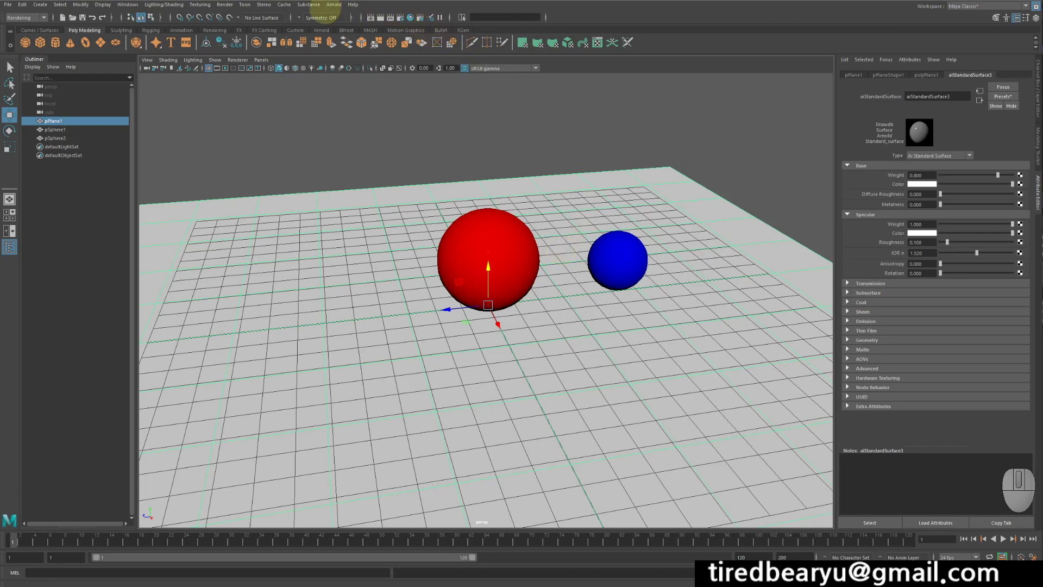
click(330, 6)
click(339, 18)
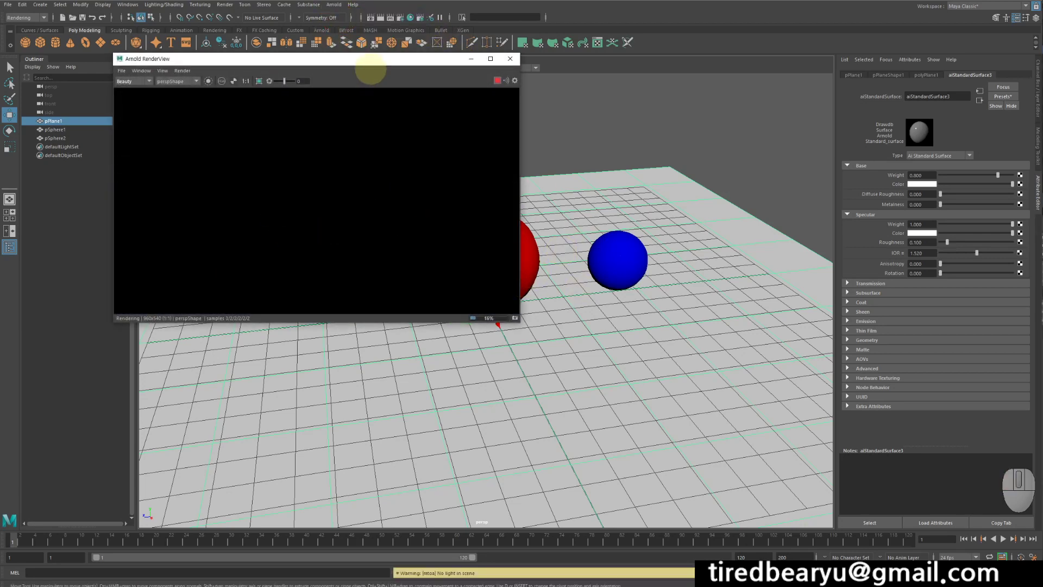
drag(379, 63, 312, 65)
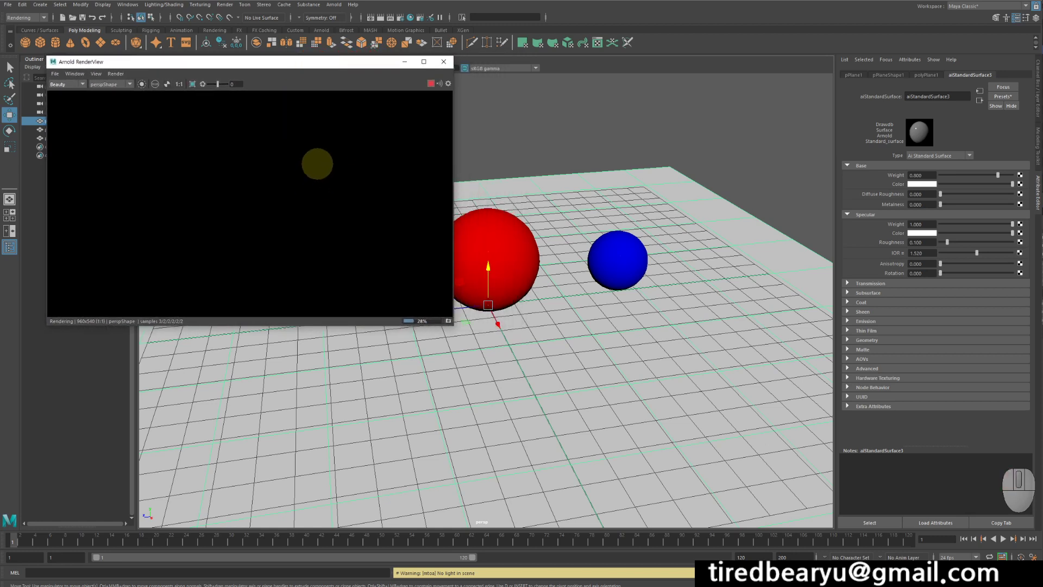
Add an Arnold Skydome Light to the scene.
click(353, 4)
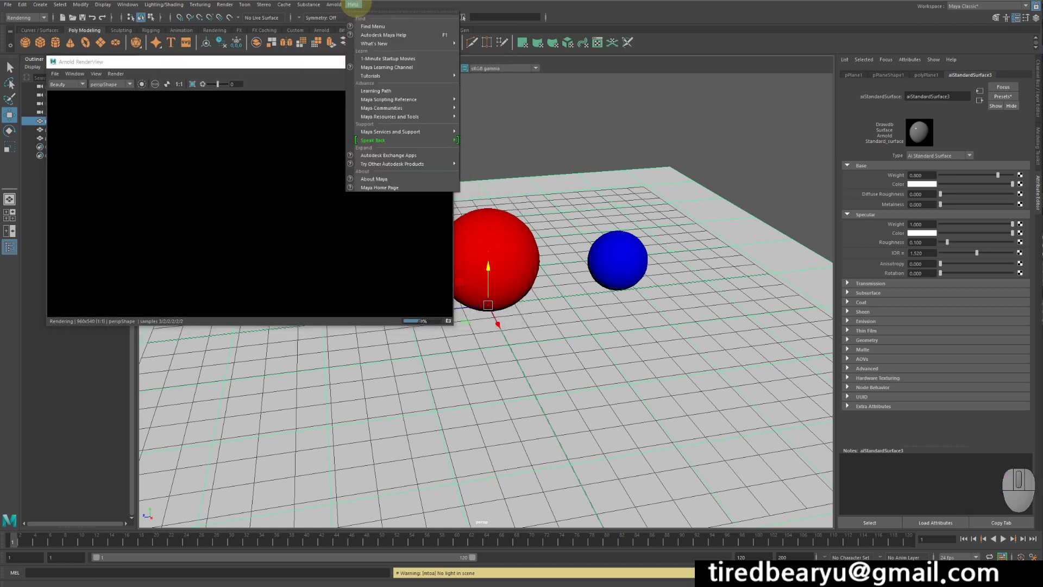
mouse_move(333, 4)
mouse_move(345, 48)
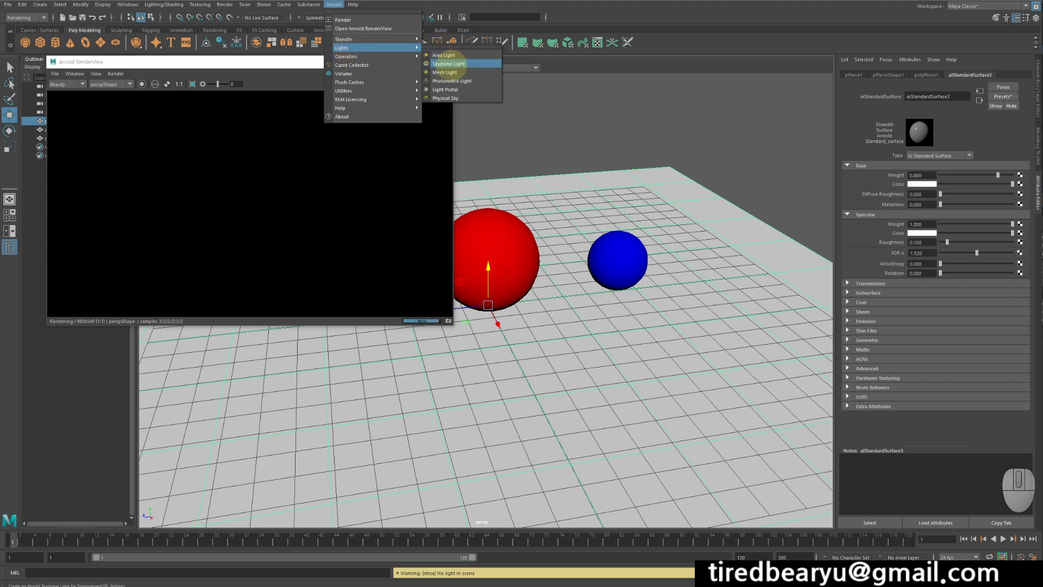
click(448, 65)
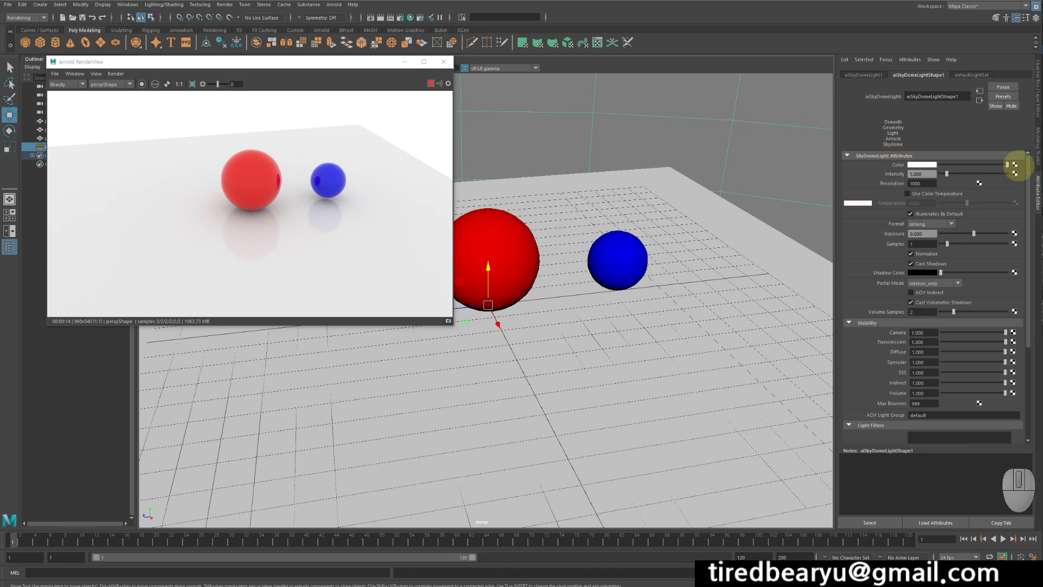
Map the skydome light's color to a File texture using quarry_03_4k.hdr, and rerun the Arnold render.
click(1014, 164)
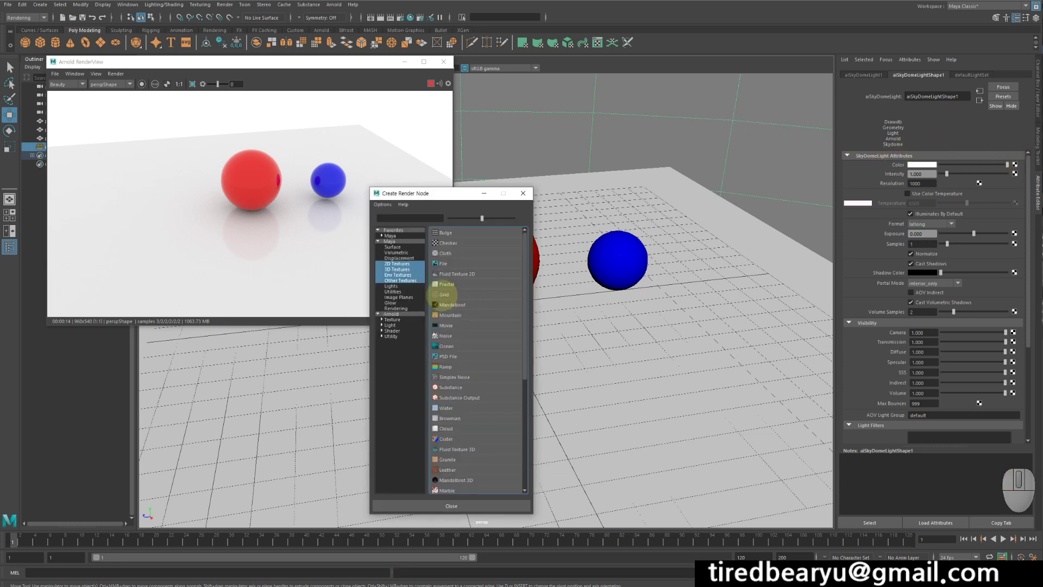
click(448, 263)
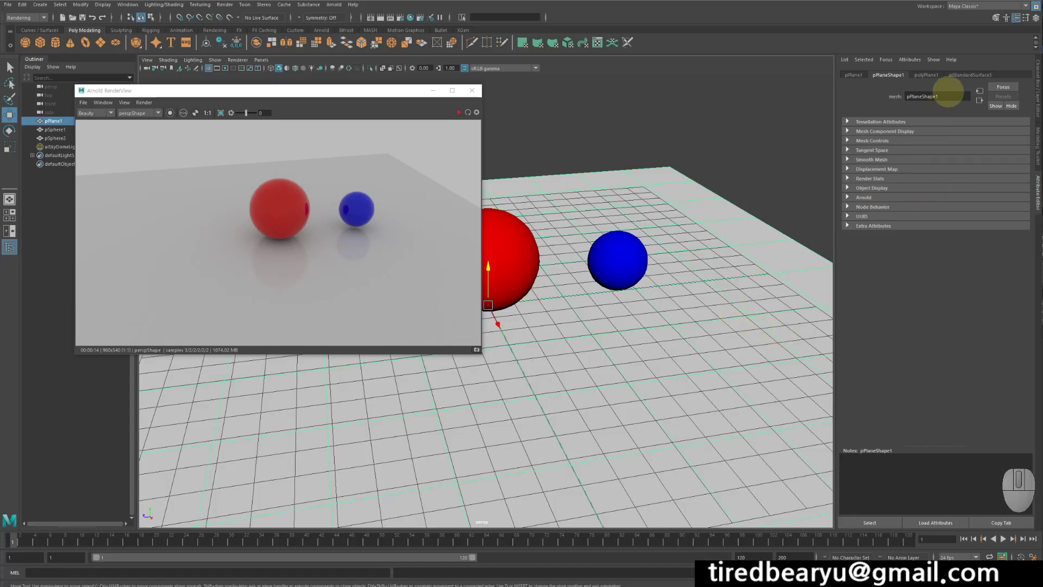
click(968, 75)
click(619, 117)
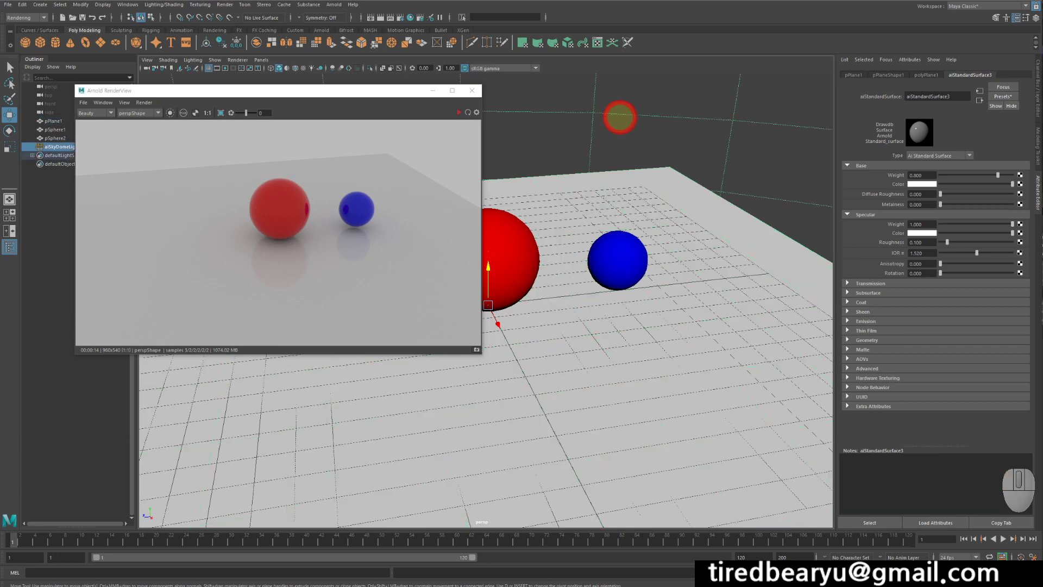
click(1013, 164)
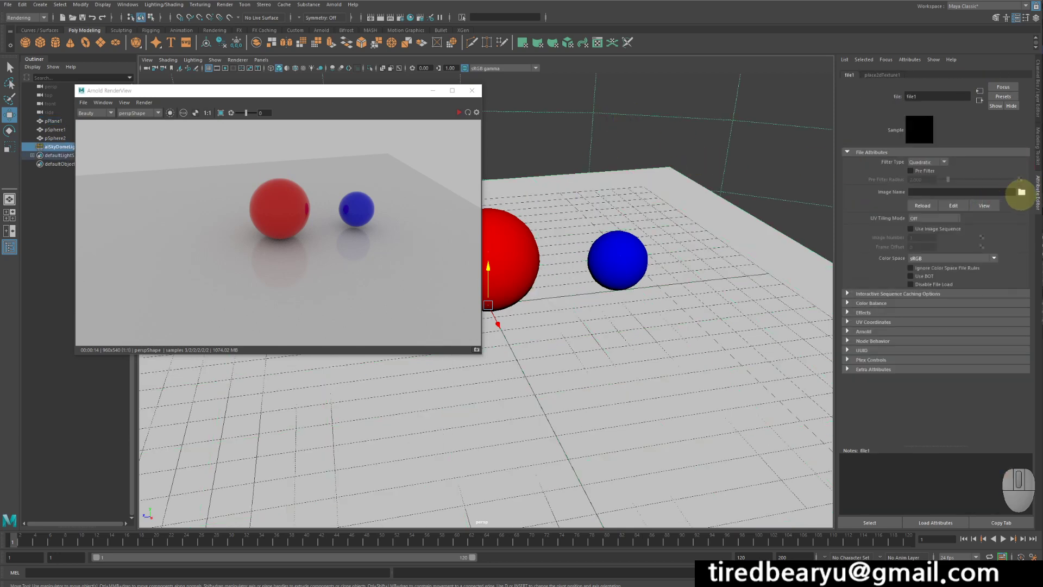
click(1021, 193)
click(426, 158)
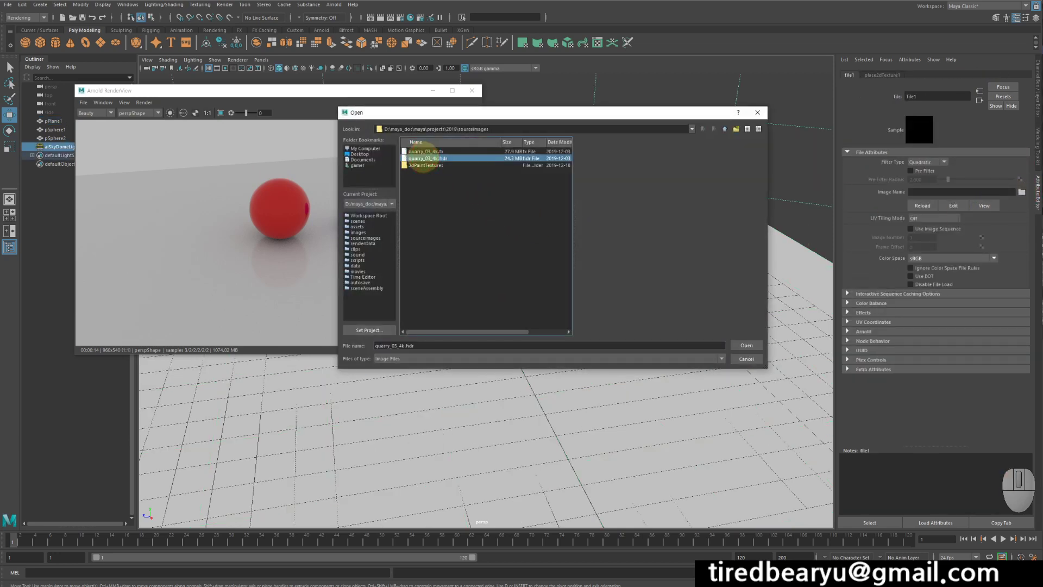
double_click(429, 158)
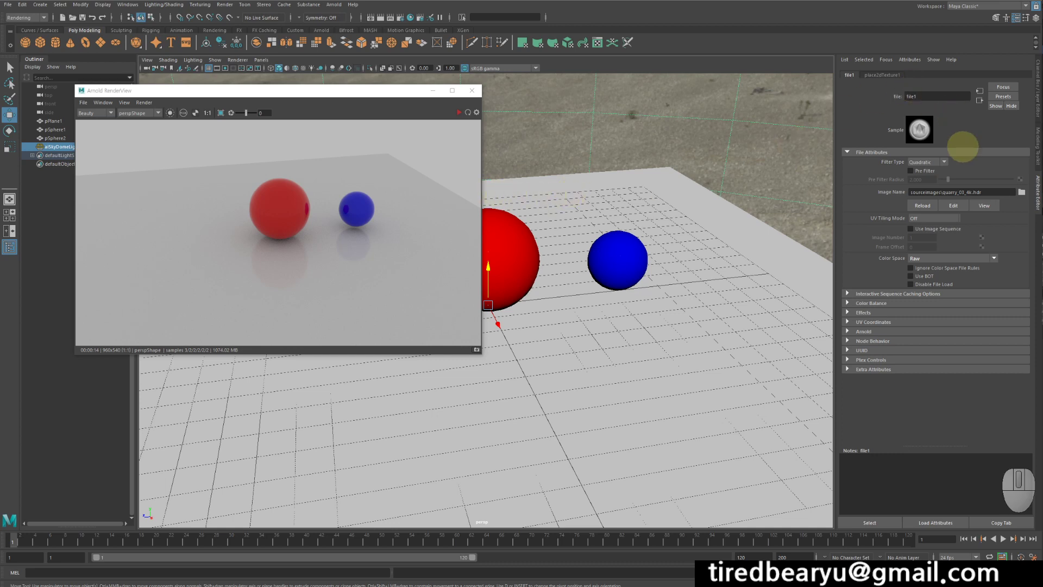
click(458, 111)
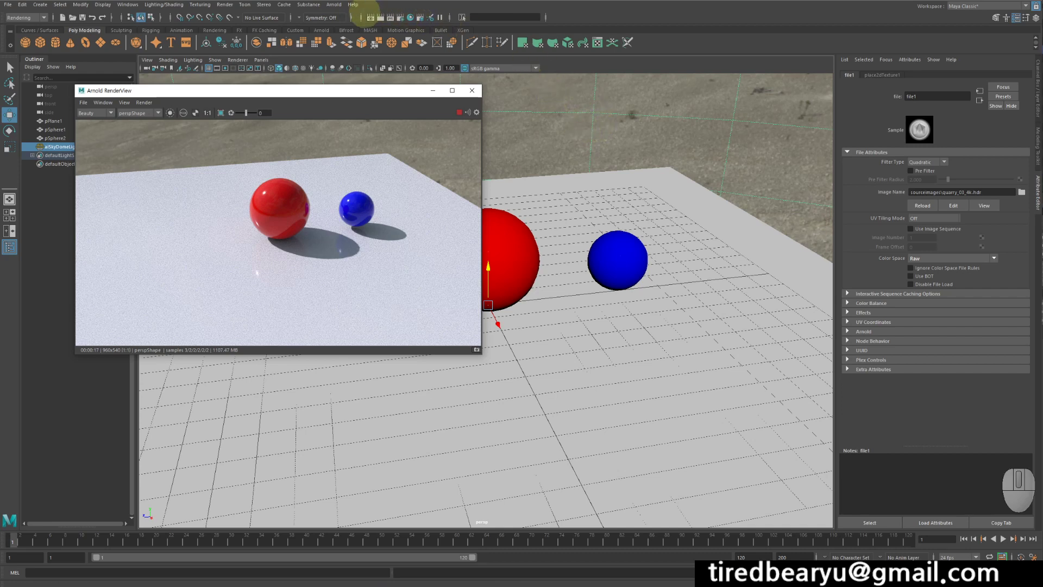
Open the render settings beside the render window and add diffuse to the active AOVs.
click(400, 17)
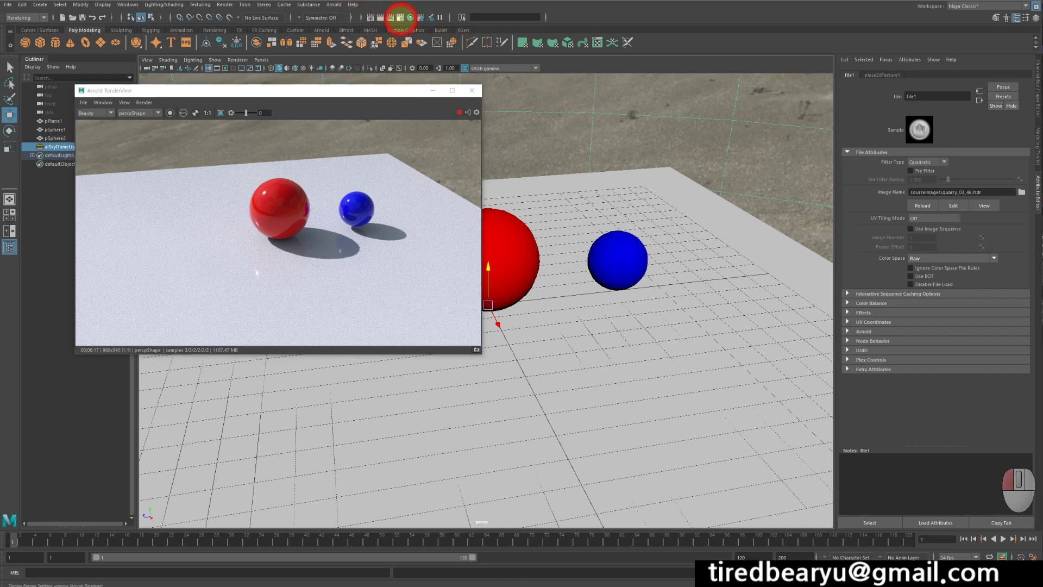
drag(624, 134, 589, 75)
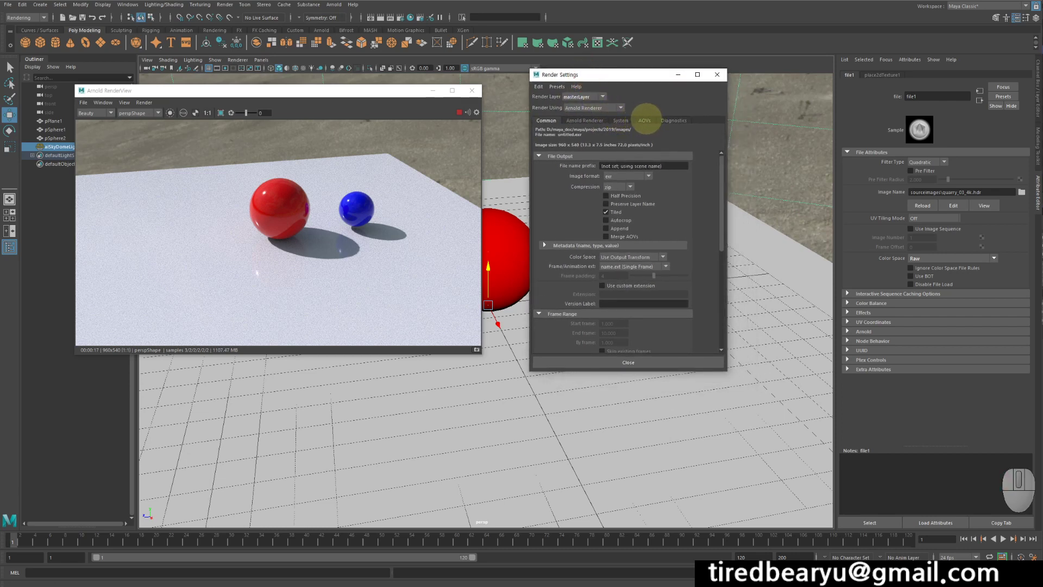
click(645, 120)
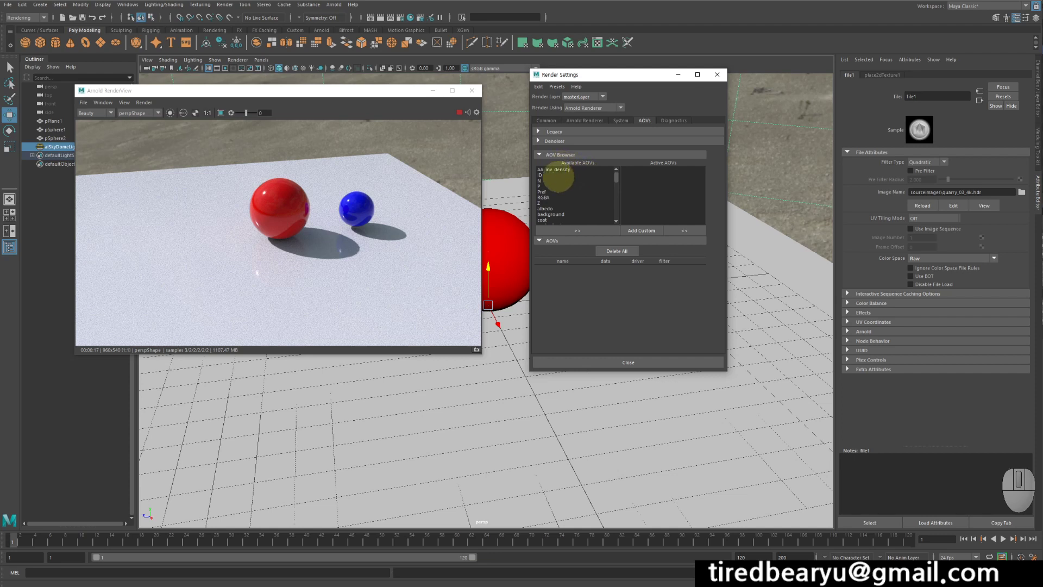
scroll(582, 190, down, 10)
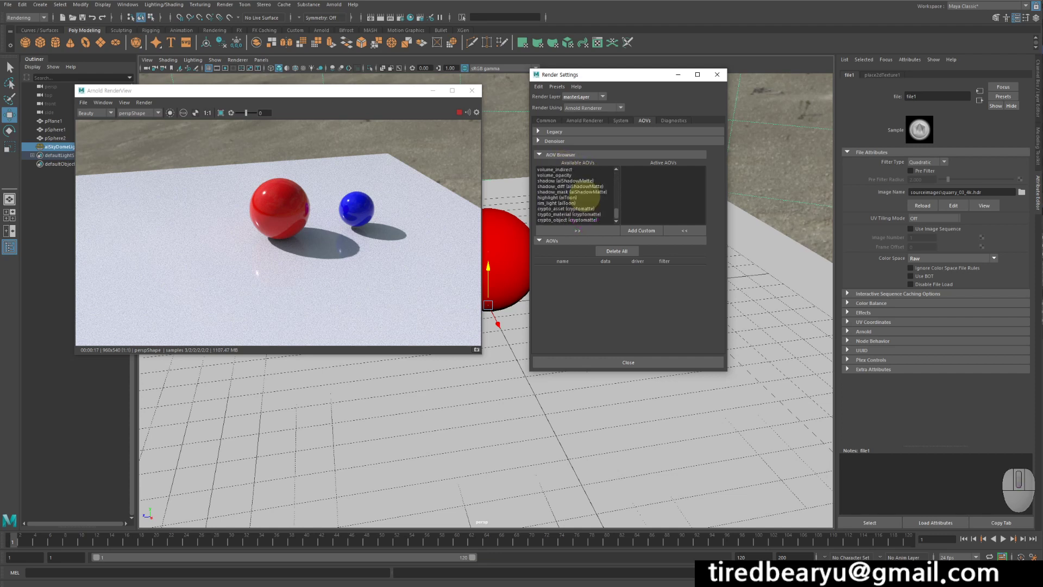
scroll(583, 197, up, 10)
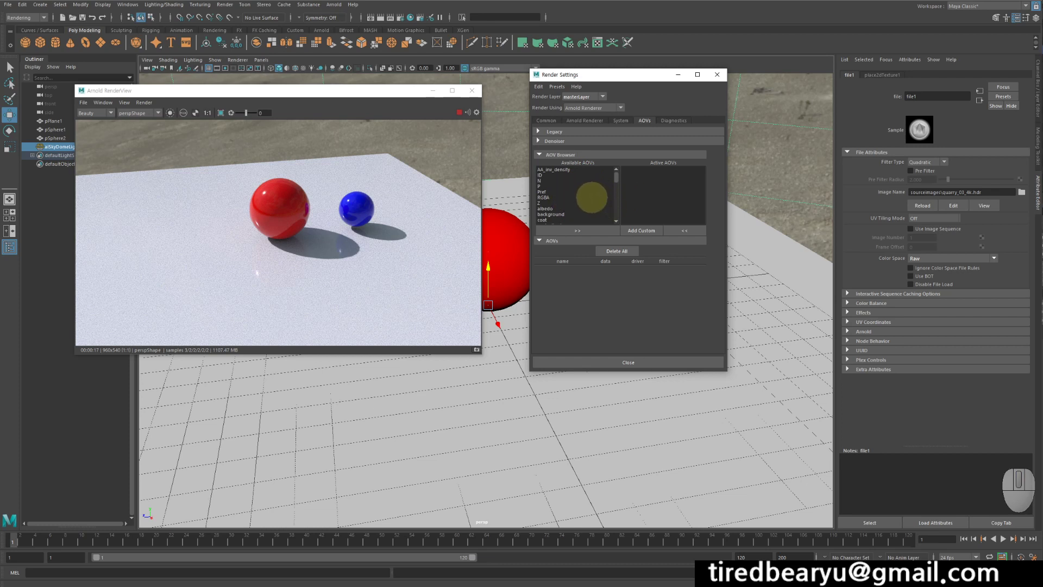
scroll(590, 194, down, 2)
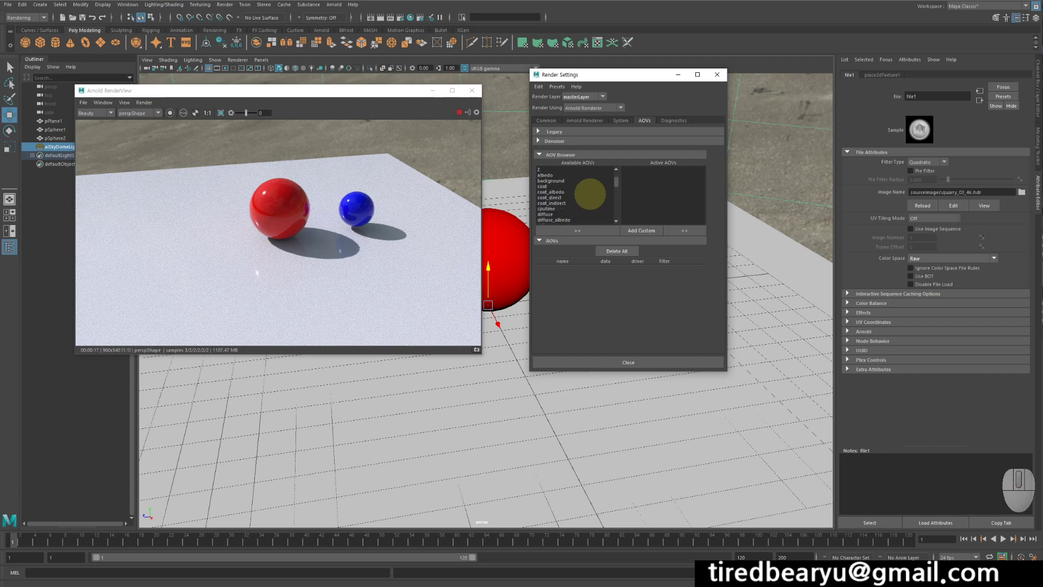
click(552, 214)
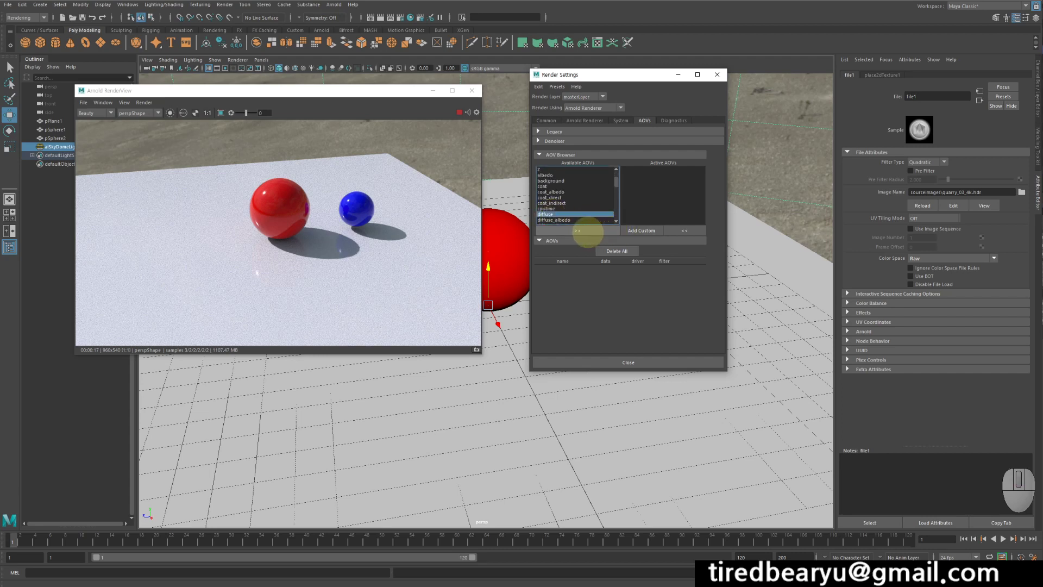
click(586, 231)
click(640, 171)
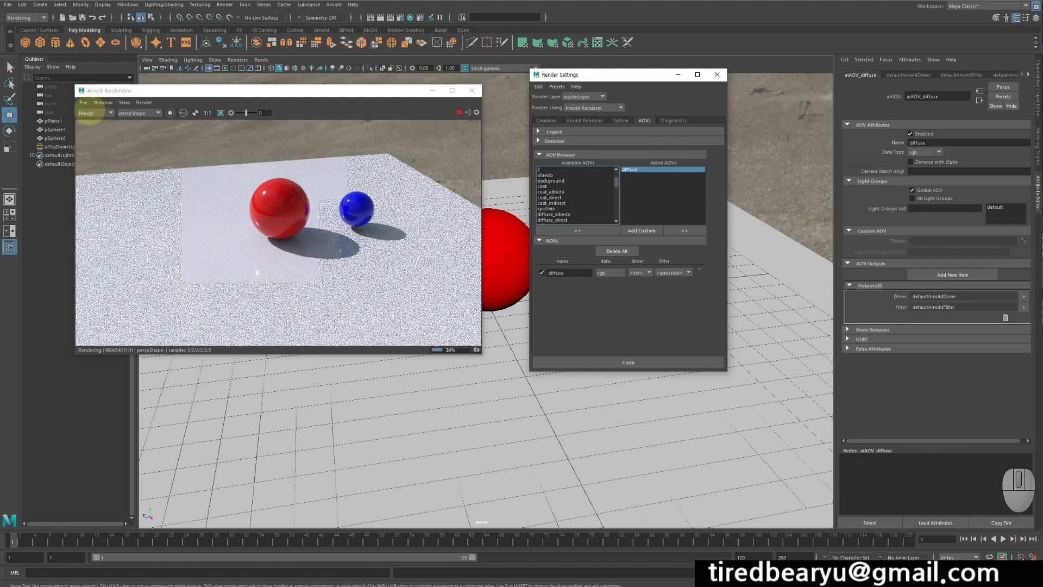
Display the diffuse AOV in the Arnold RenderView.
click(90, 113)
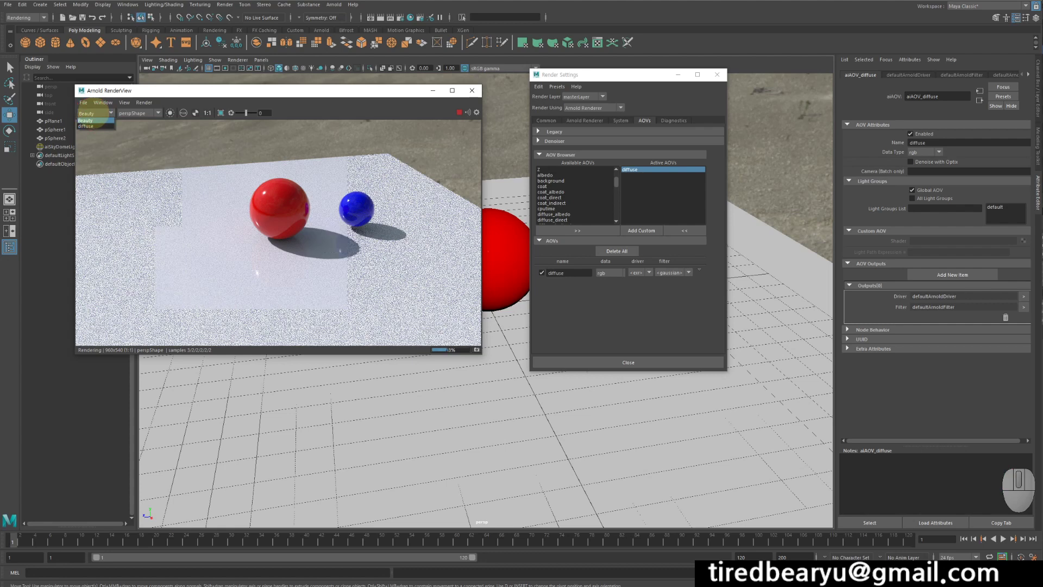
click(93, 117)
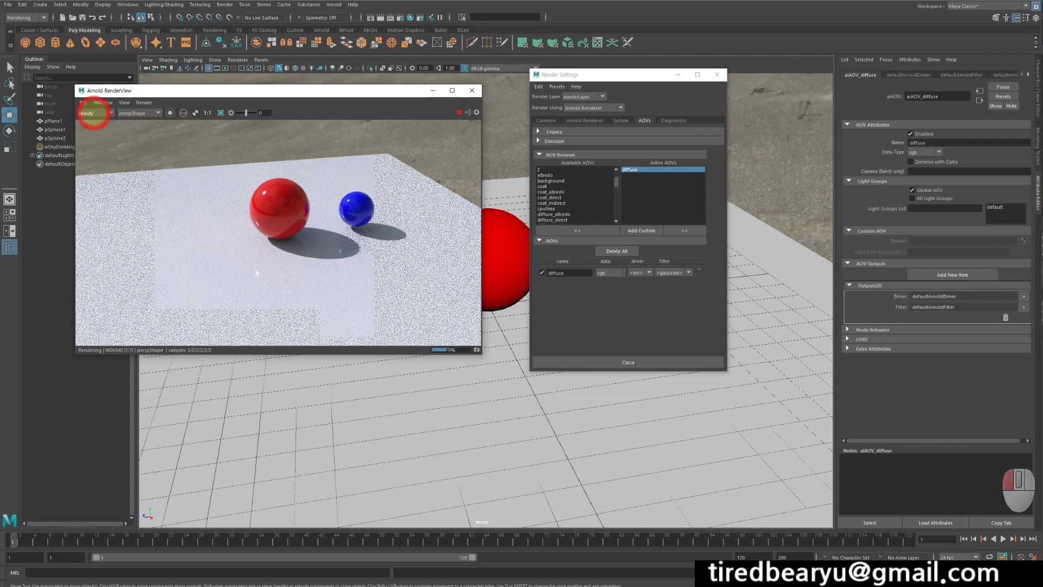
click(93, 114)
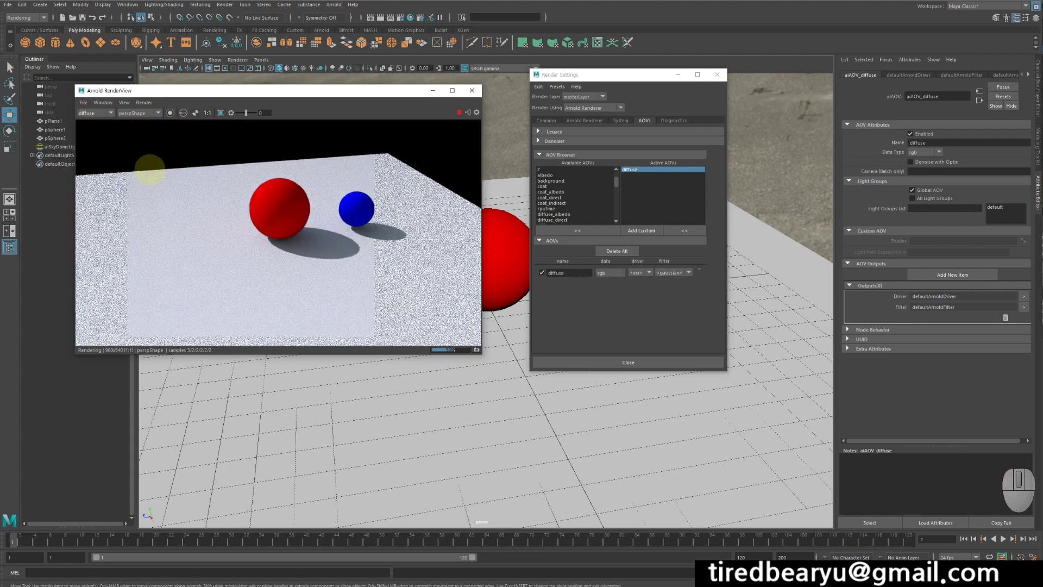
Add specular to the active AOVs and display its pass in the Arnold RenderView.
scroll(580, 201, down, 7)
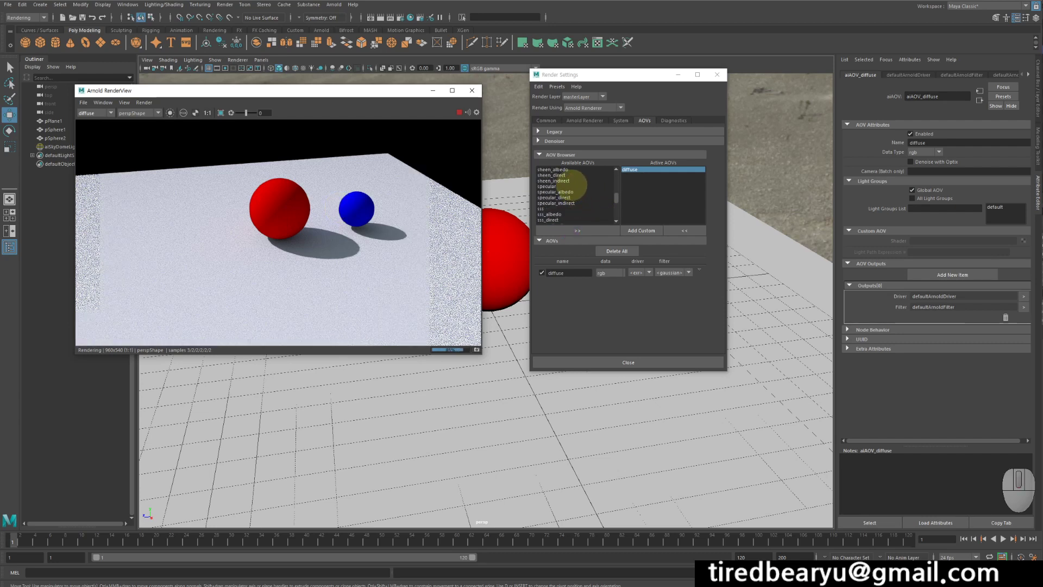
click(569, 186)
click(575, 230)
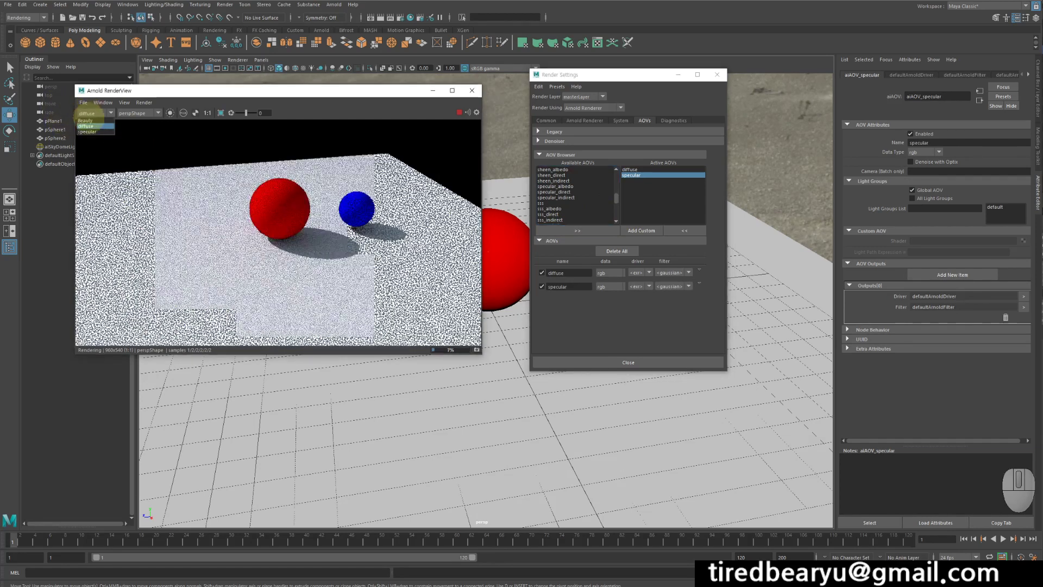
click(87, 113)
click(87, 140)
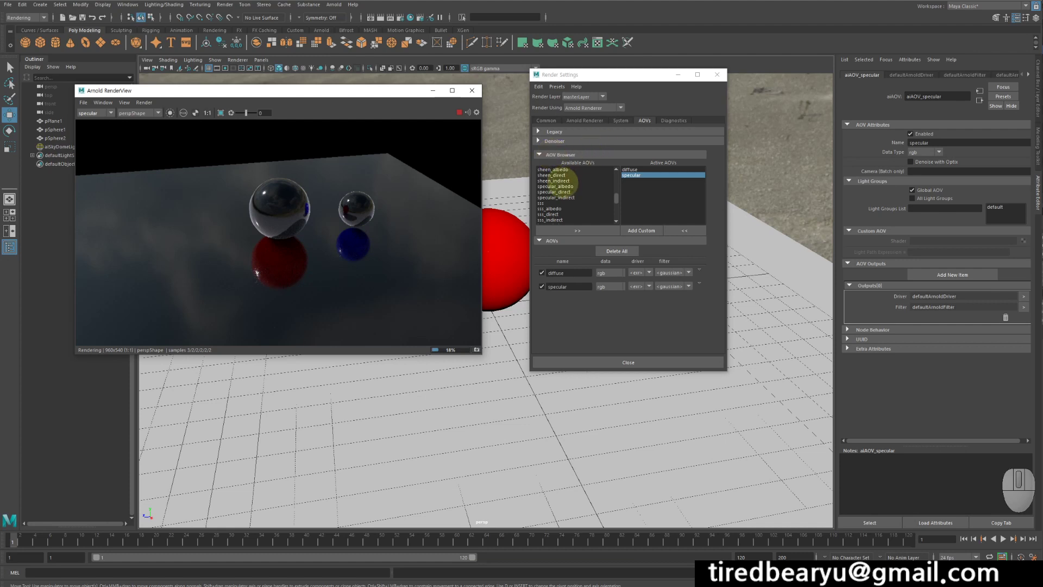
Find shadow_matte among the available AOVs and add it to the active AOVs.
scroll(571, 190, down, 5)
scroll(591, 199, up, 2)
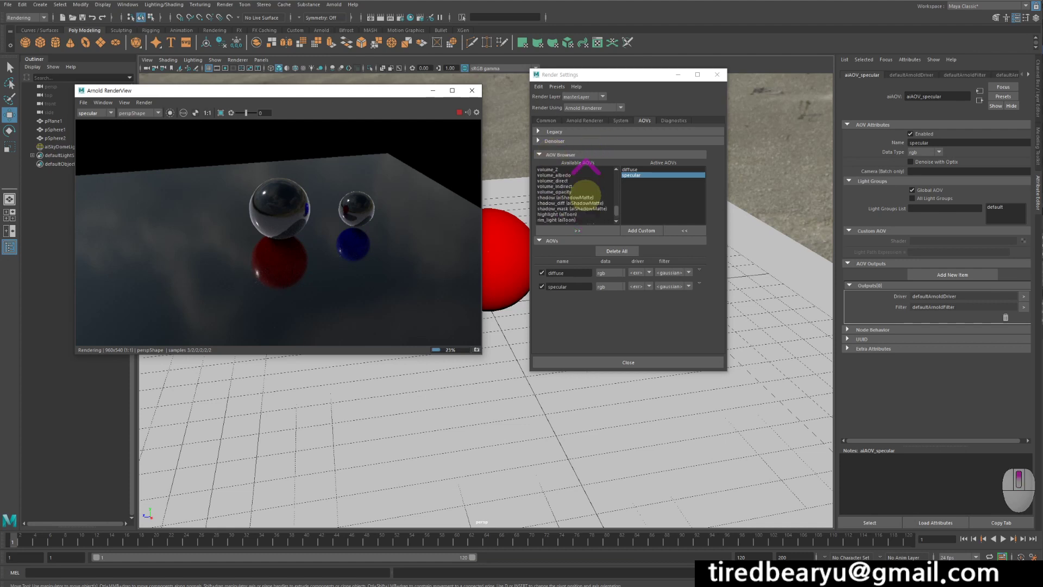
scroll(594, 196, up, 2)
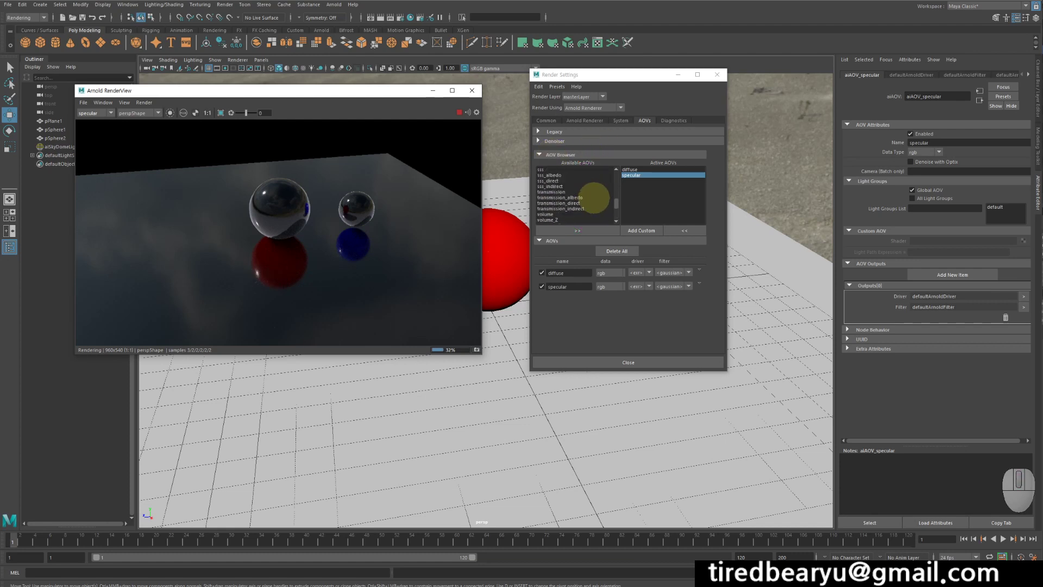
scroll(594, 197, up, 4)
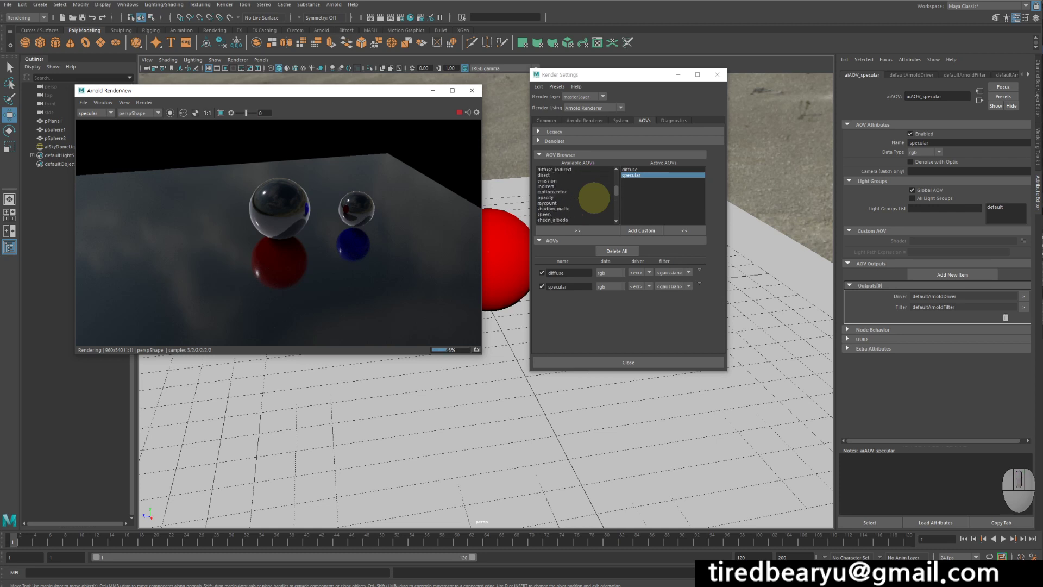
scroll(594, 198, down, 7)
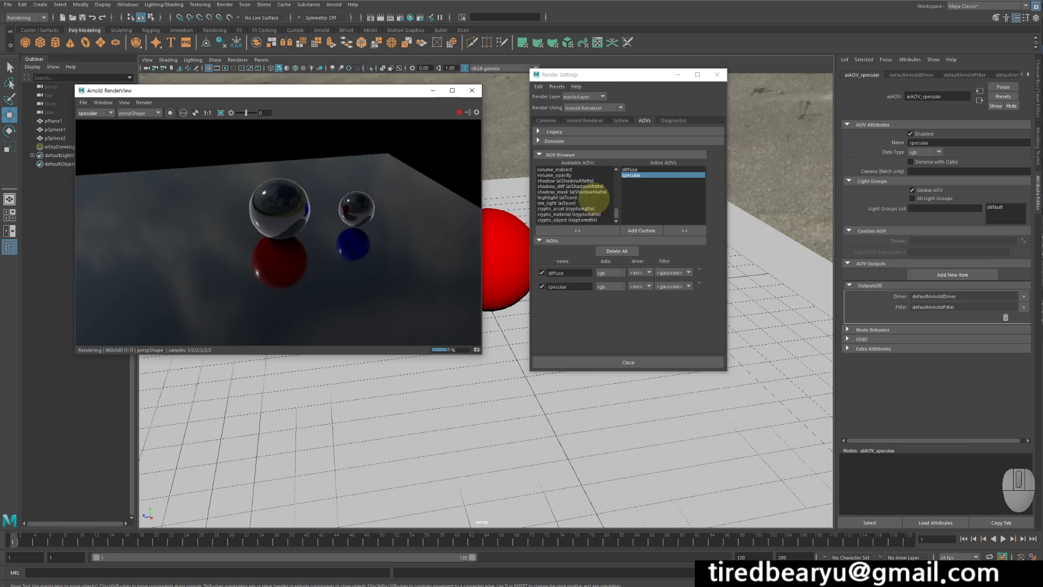
click(617, 208)
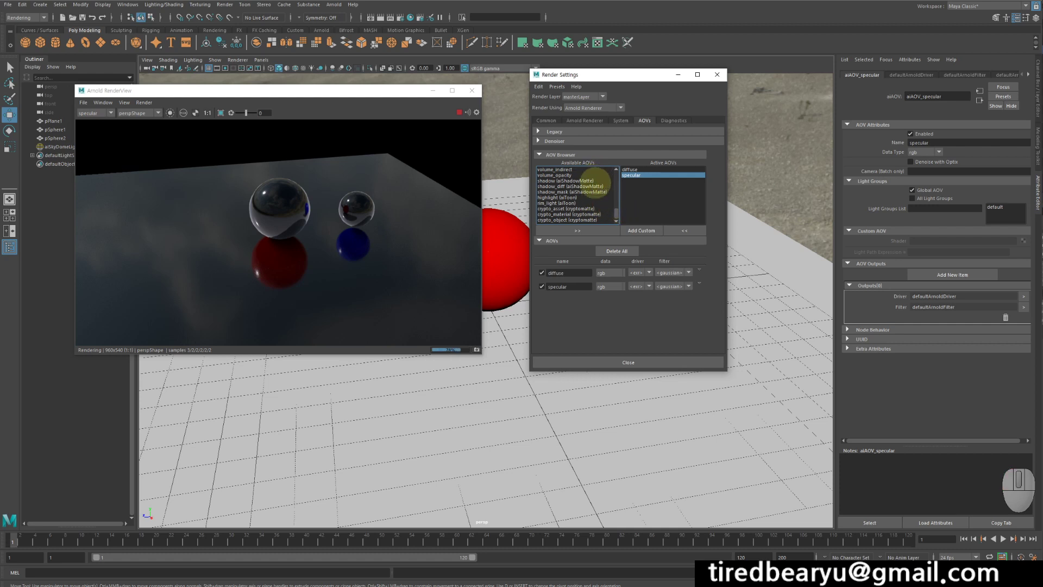
scroll(603, 199, up, 2)
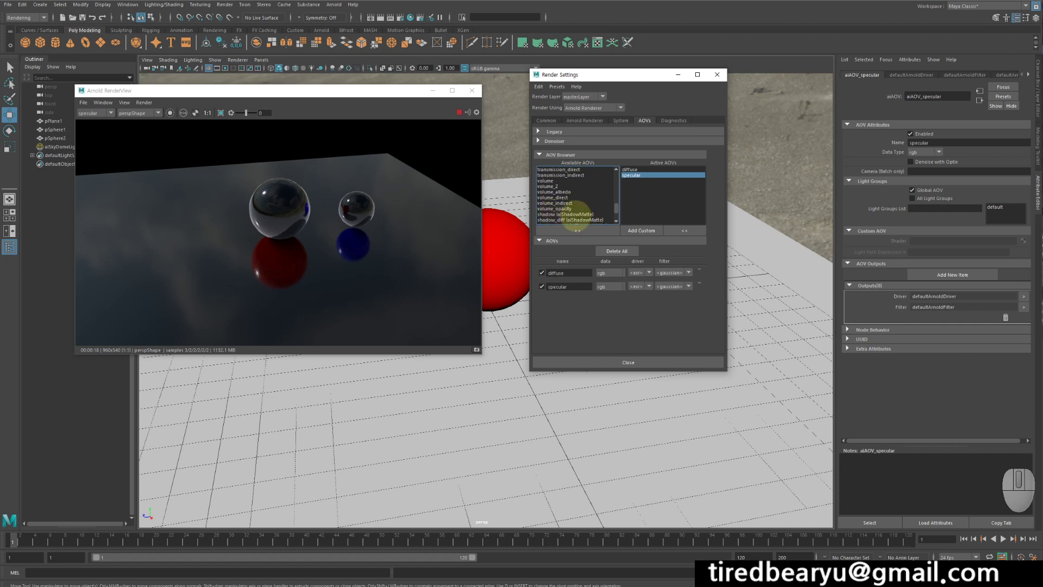
scroll(592, 197, up, 10)
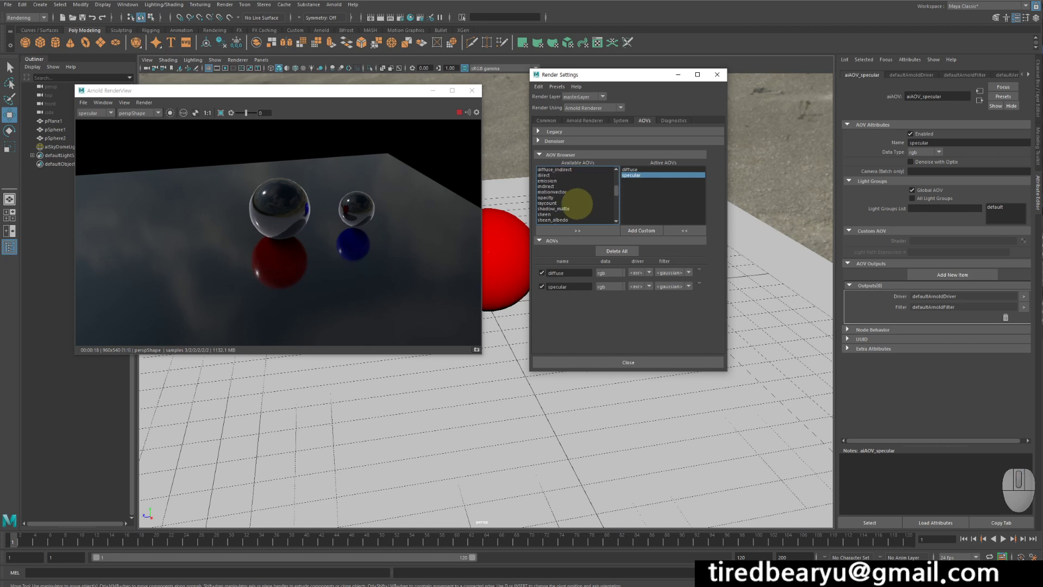
click(554, 208)
click(566, 228)
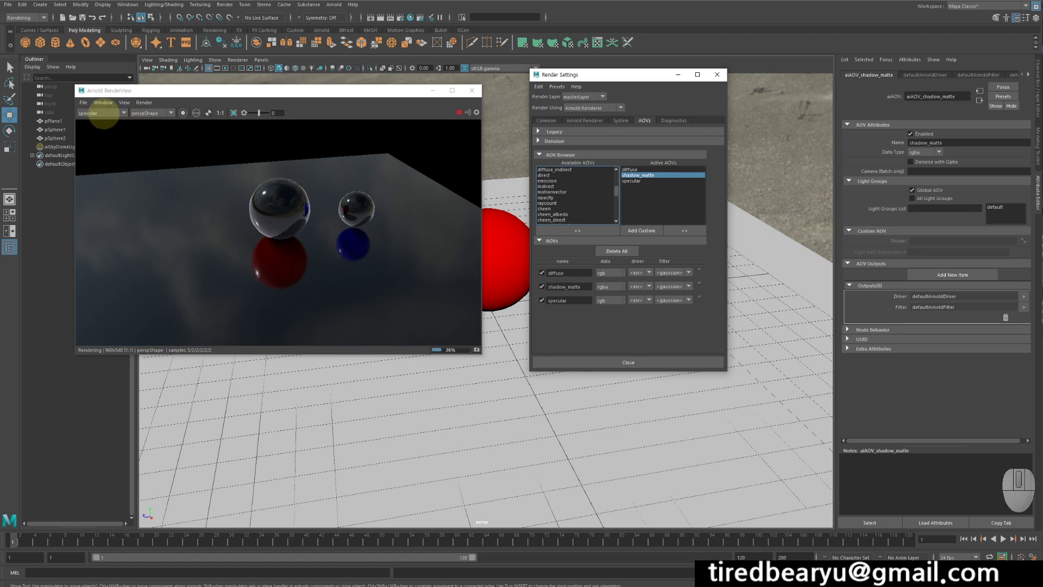
Compare the diffuse, Beauty, shadow_matte and specular passes in the Arnold RenderView, ending on specular.
click(102, 113)
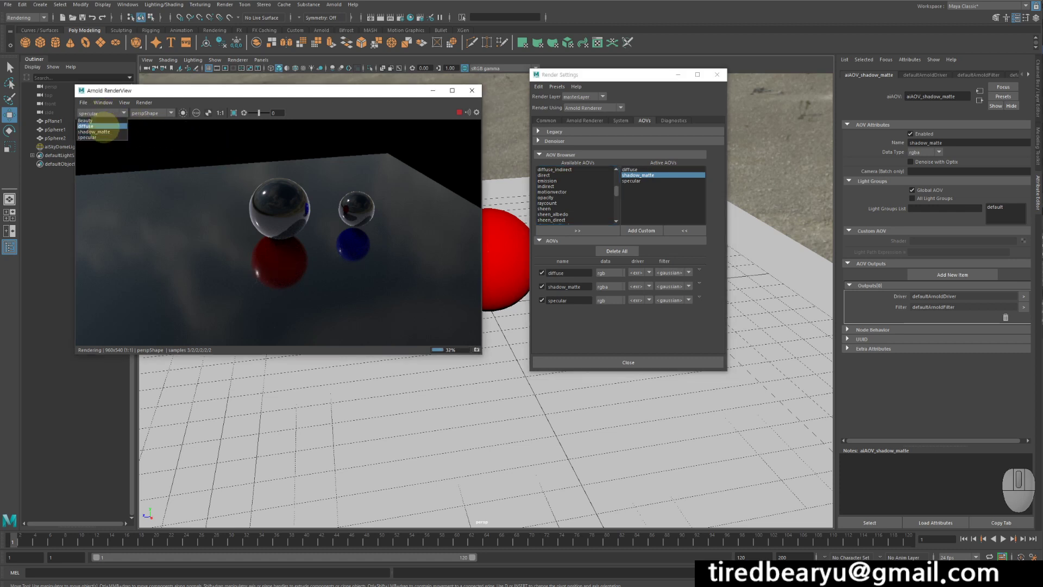
click(101, 125)
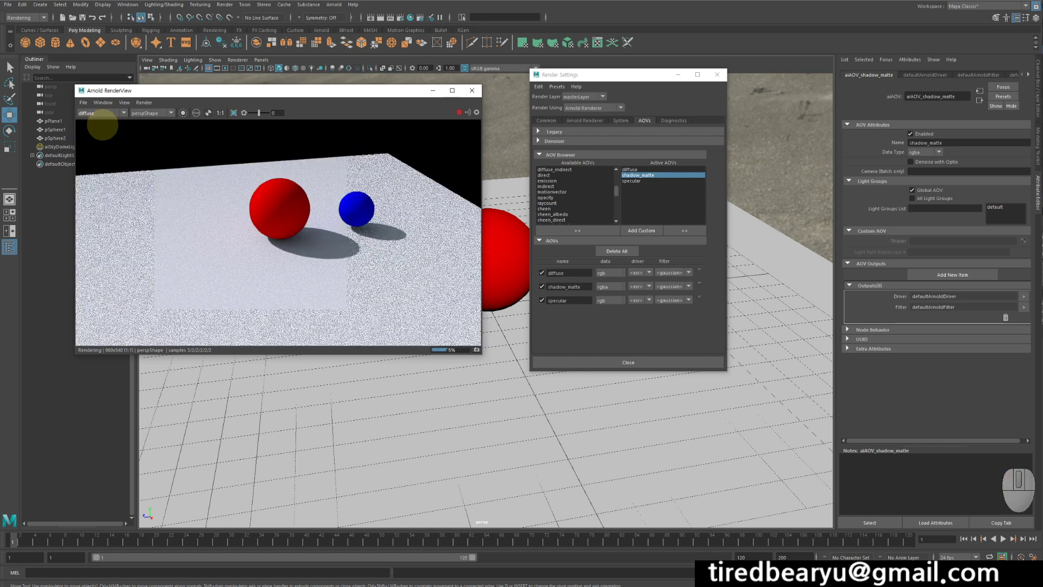
click(105, 113)
click(103, 120)
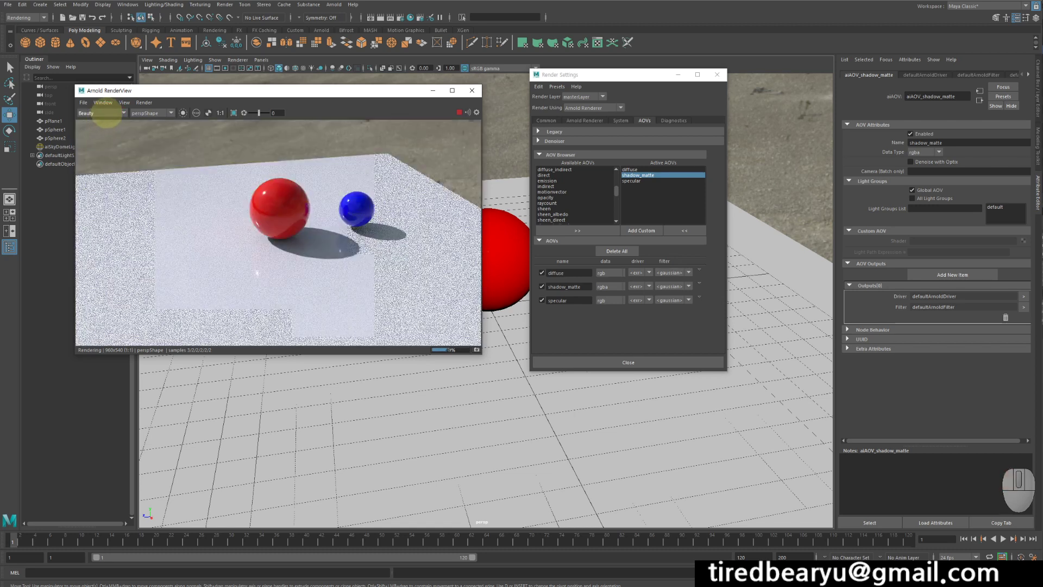
click(105, 113)
click(102, 126)
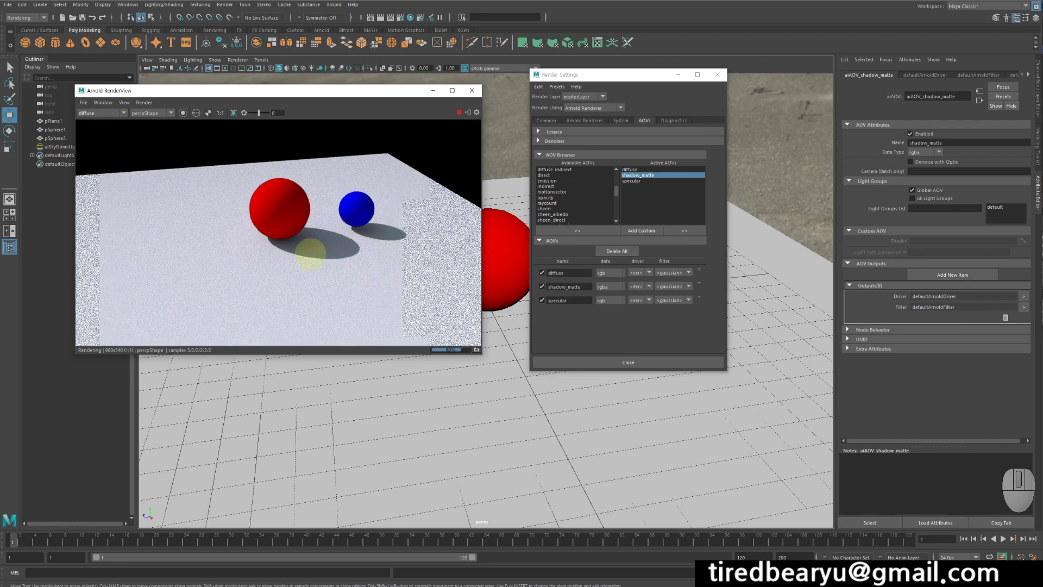
click(102, 113)
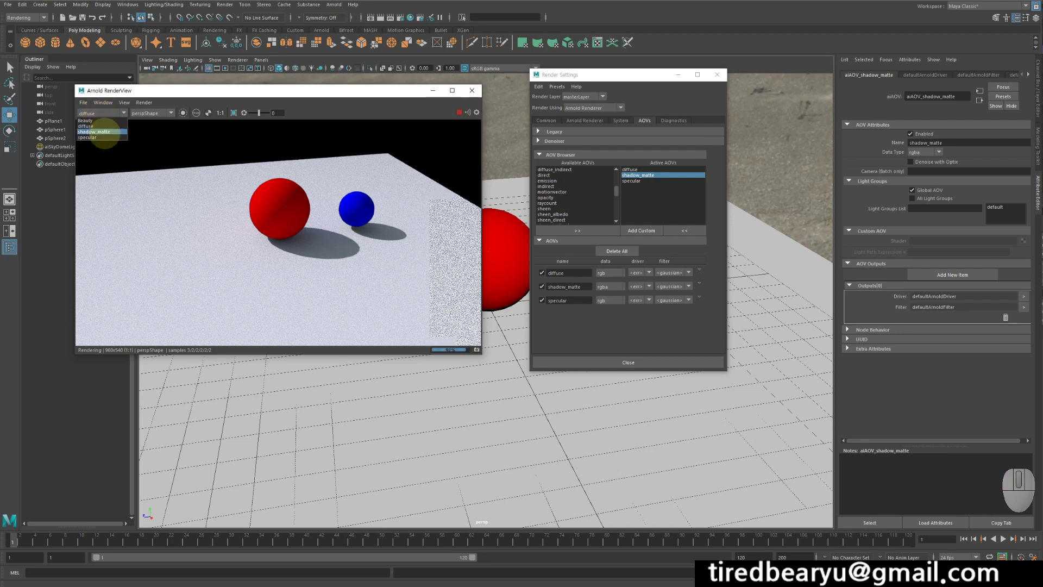
click(103, 132)
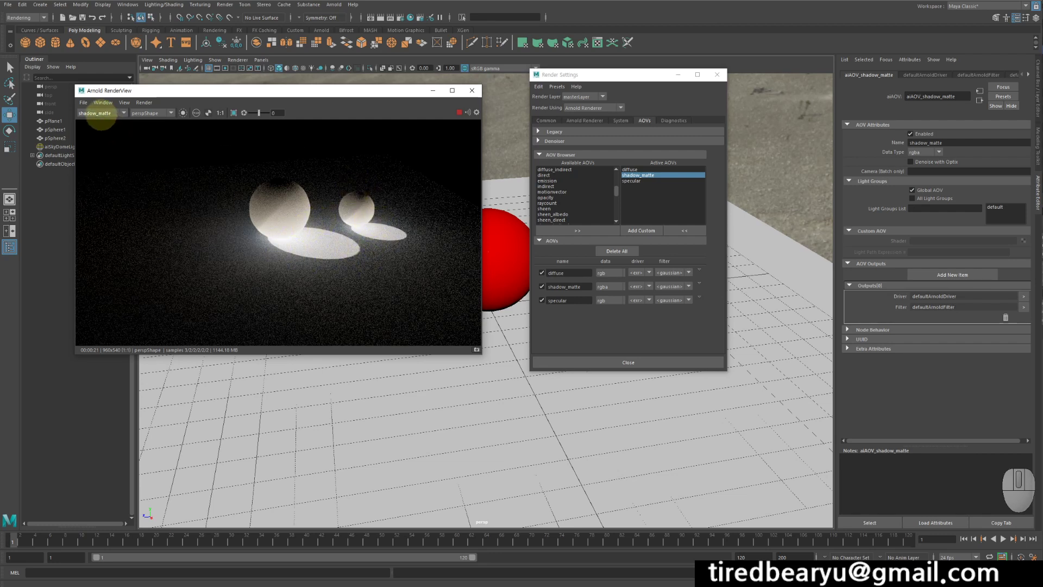
click(98, 113)
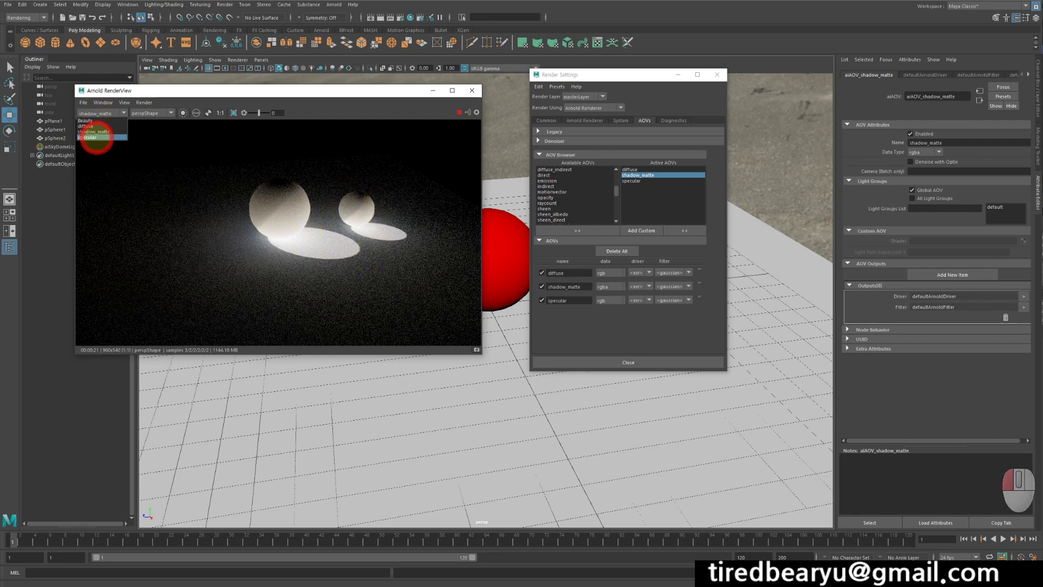
click(97, 138)
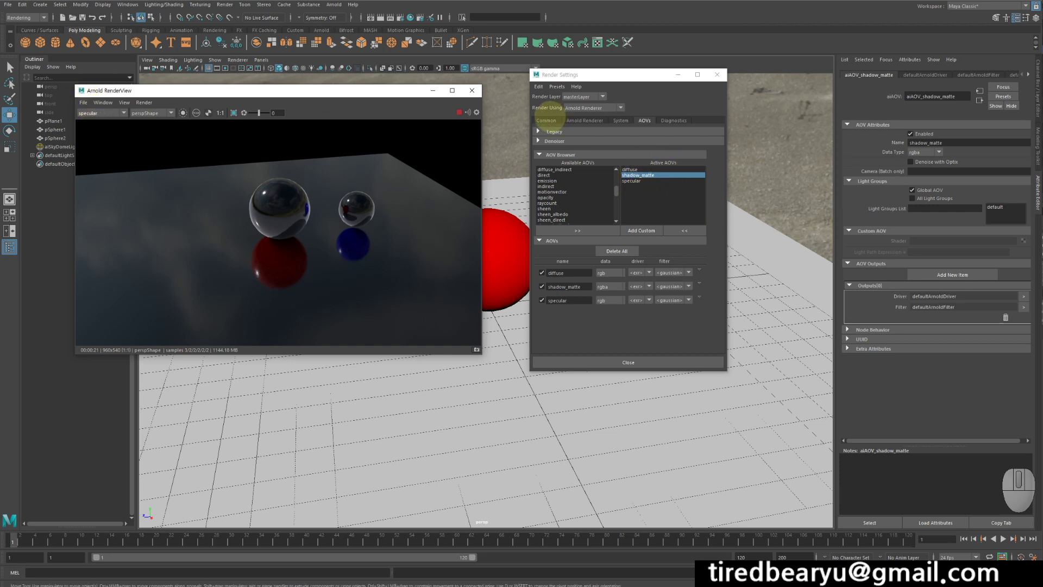
Enable Merge AOVs in the common file output settings and close the Arnold RenderView.
click(547, 120)
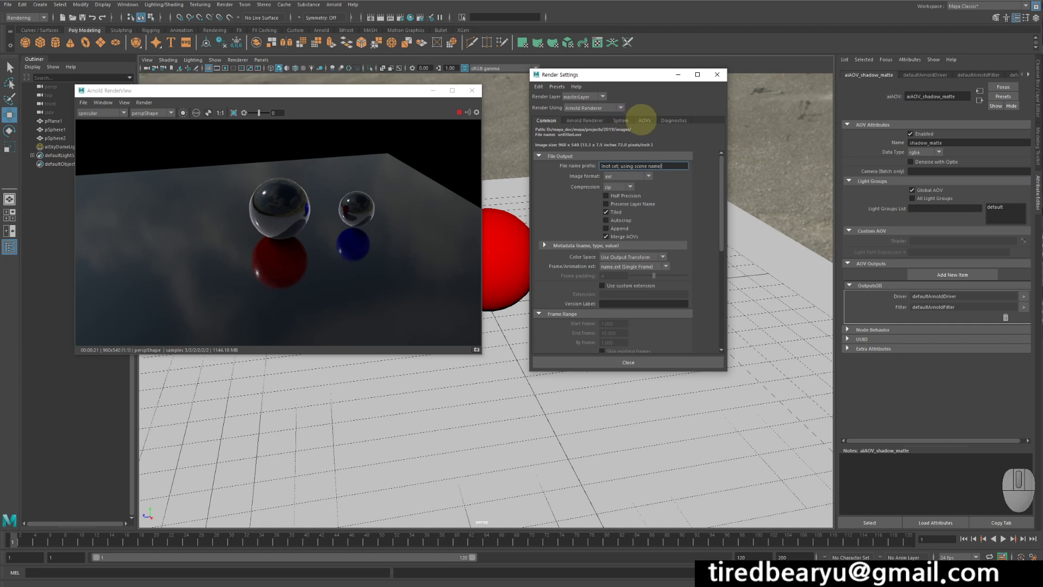
click(472, 90)
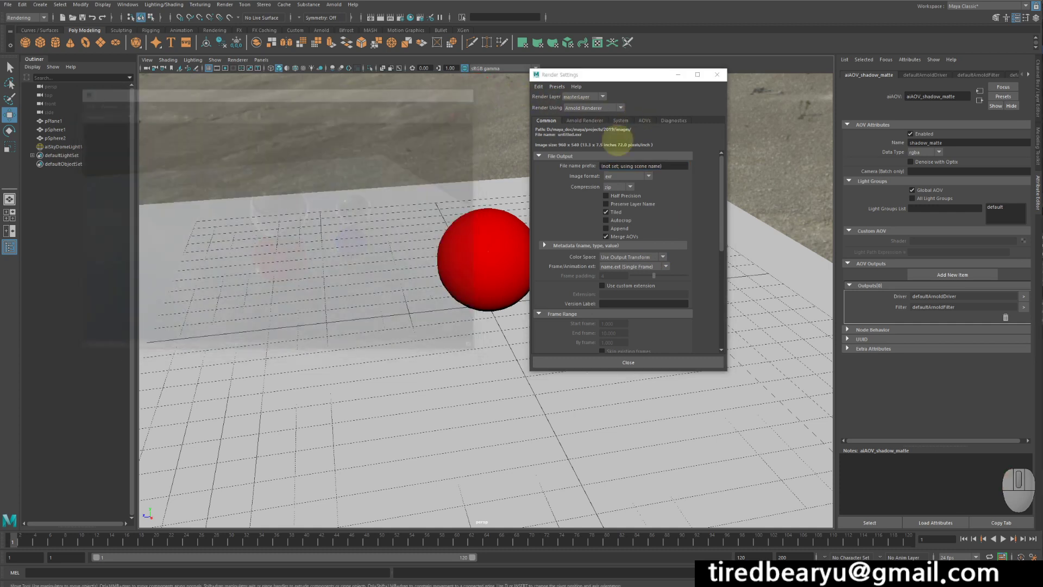
Review the active AOV list, select specular, and return to the common render settings.
click(647, 121)
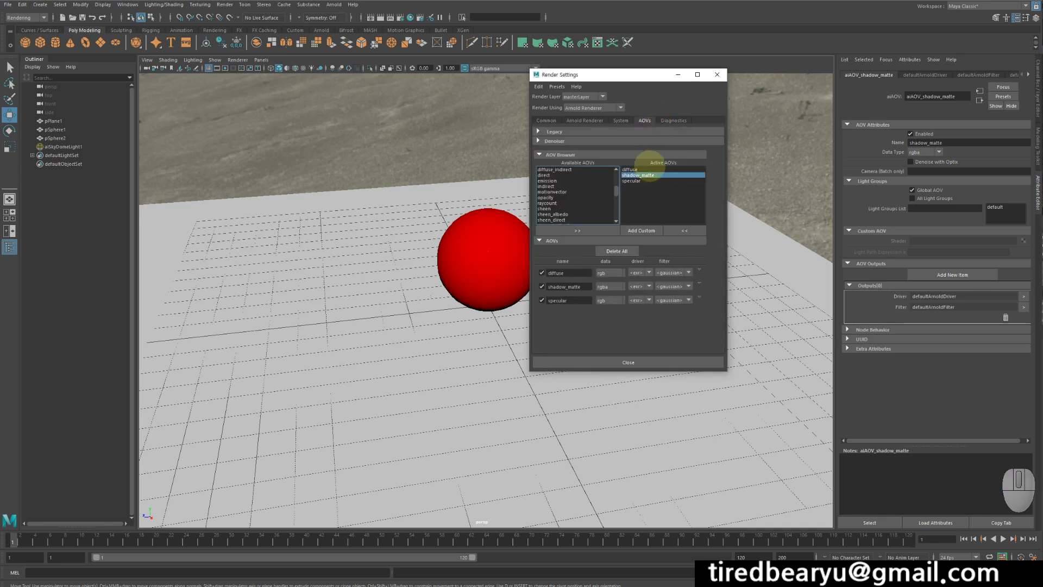
click(636, 180)
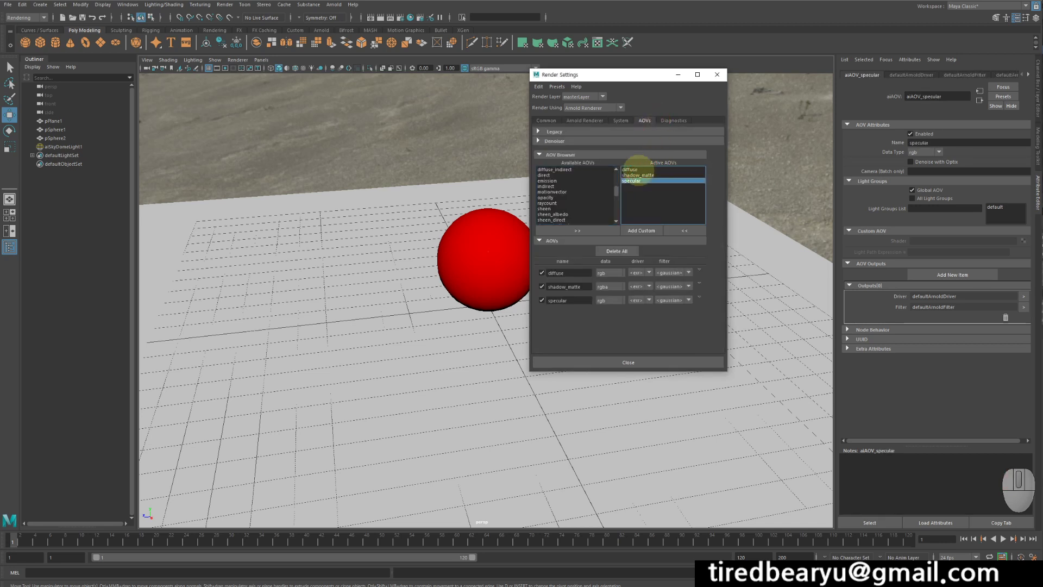
click(545, 120)
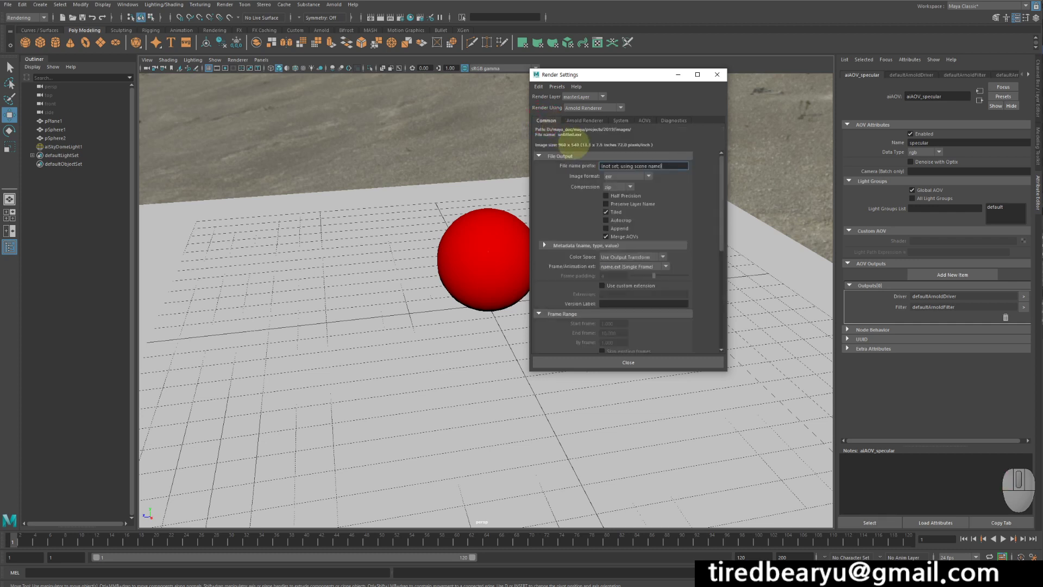
Compare the file output options of the jpeg and exr image formats, leaving the format on exr.
click(624, 176)
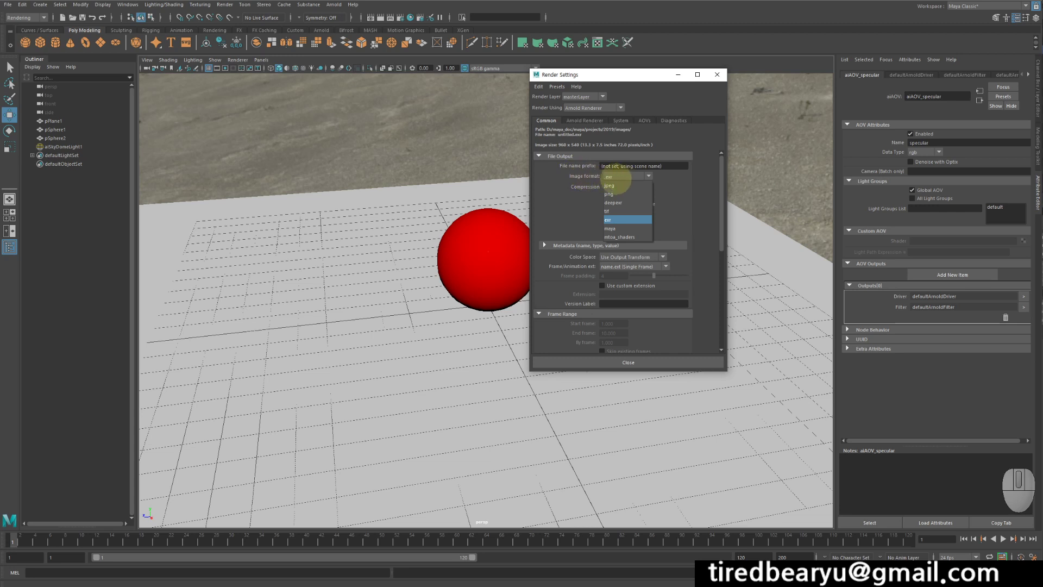
click(628, 174)
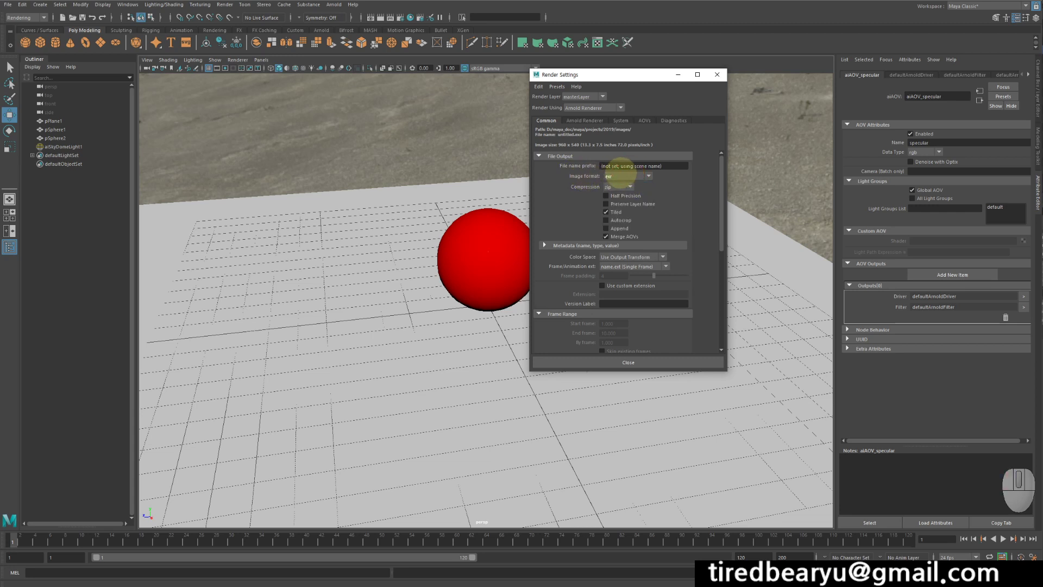
click(619, 175)
click(620, 185)
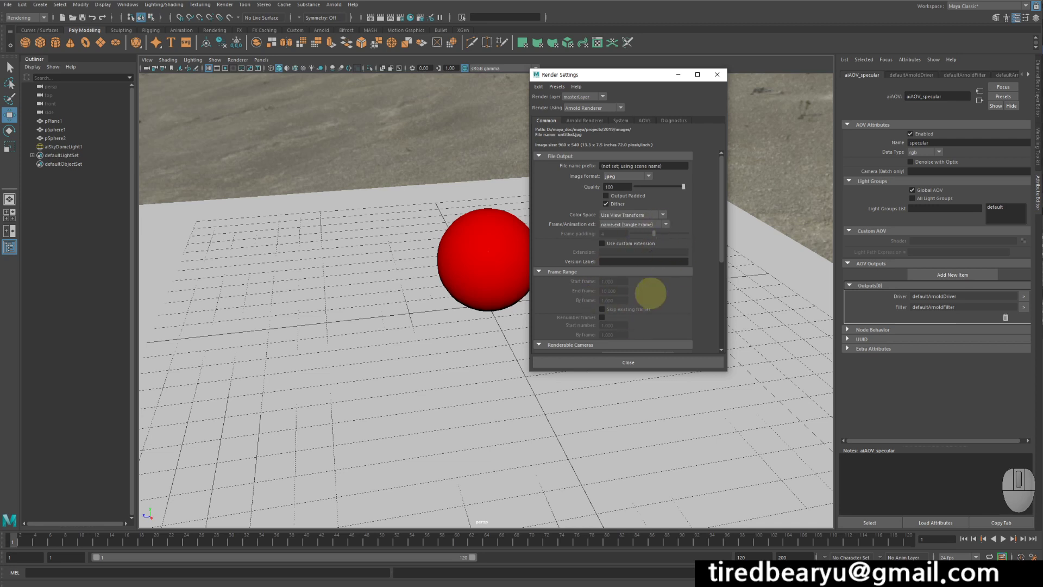
click(628, 176)
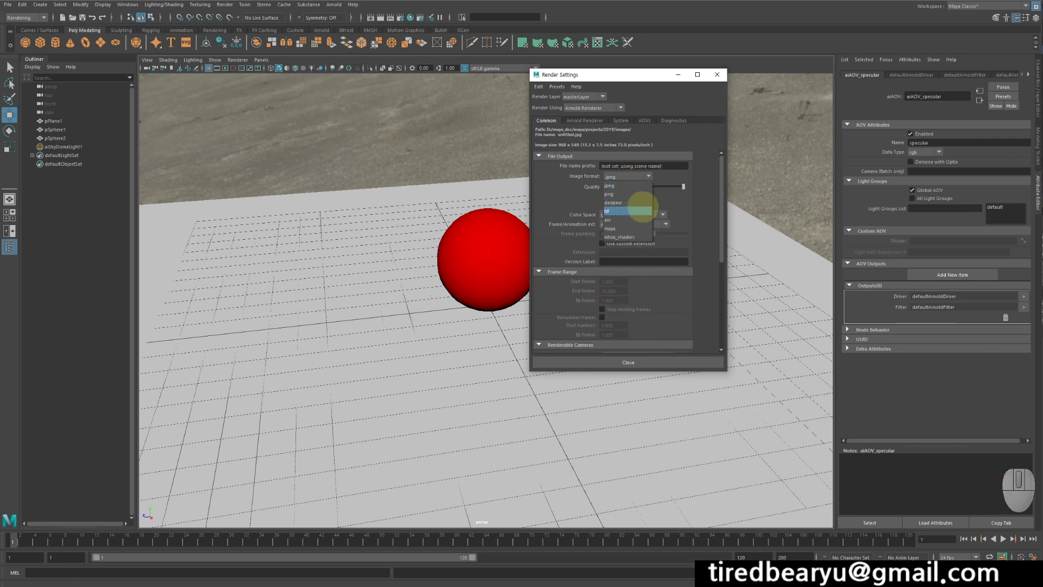
click(627, 219)
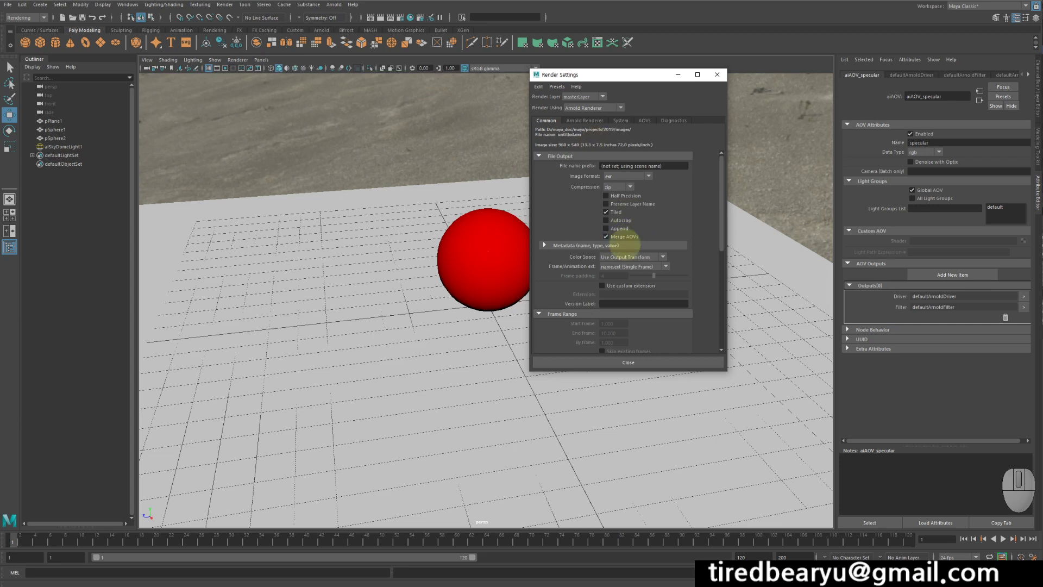
Save the scene as a Maya Binary file named aovs_test03, accepting the student version notice.
drag(602, 76, 636, 84)
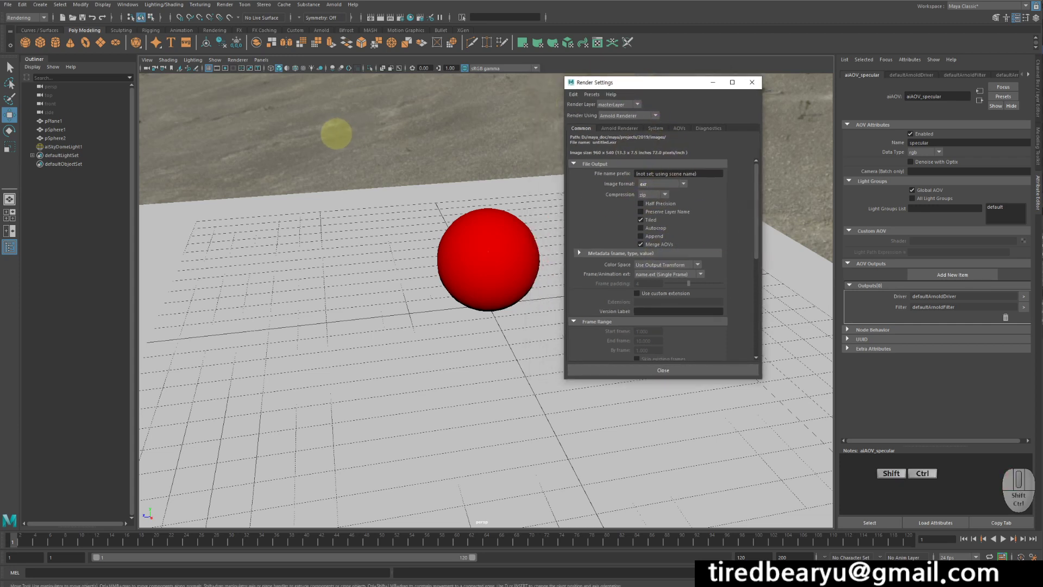
key(ctrl+shift+s)
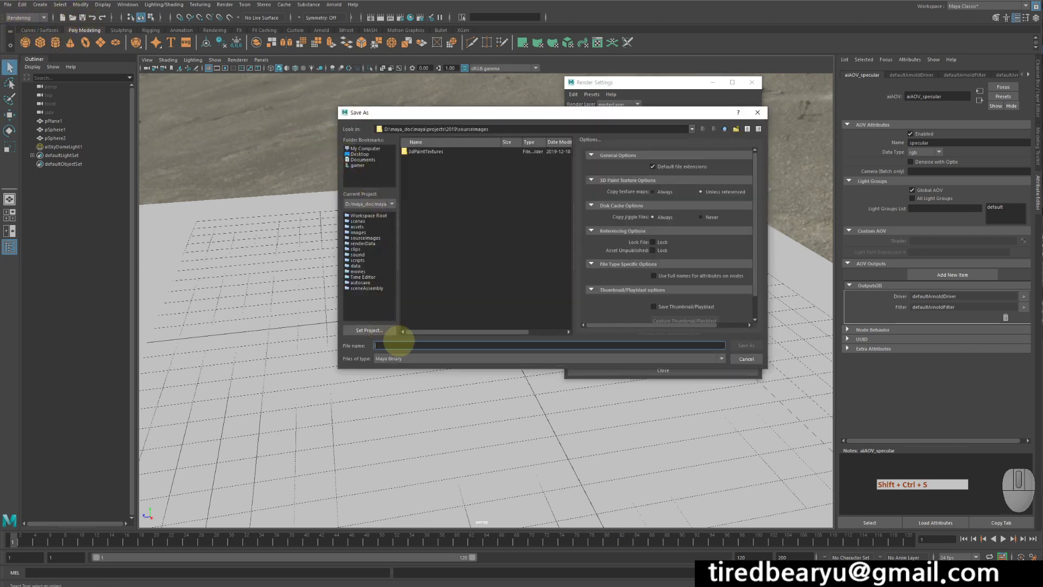
click(400, 346)
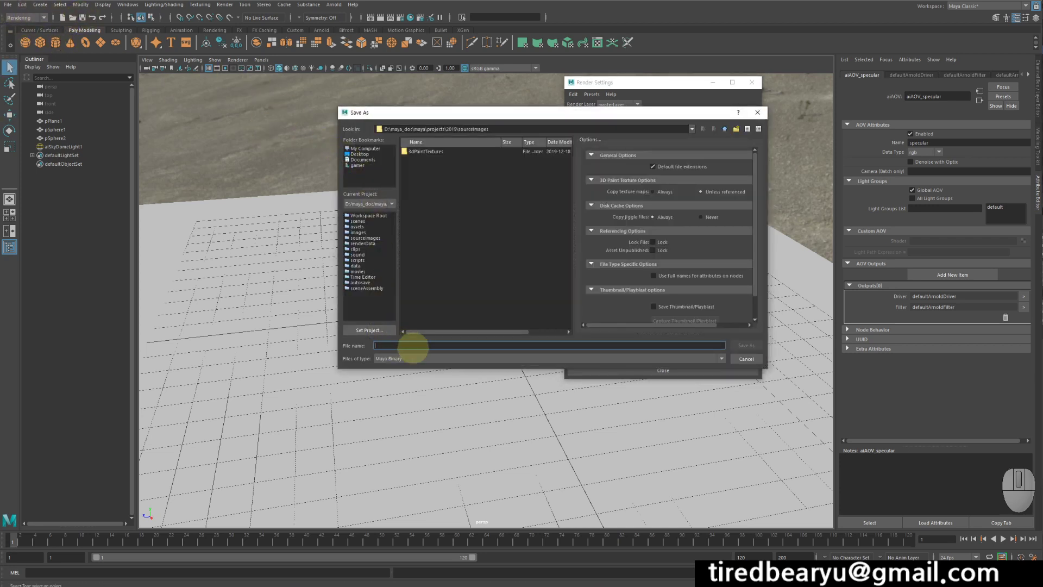
text(aovs_)
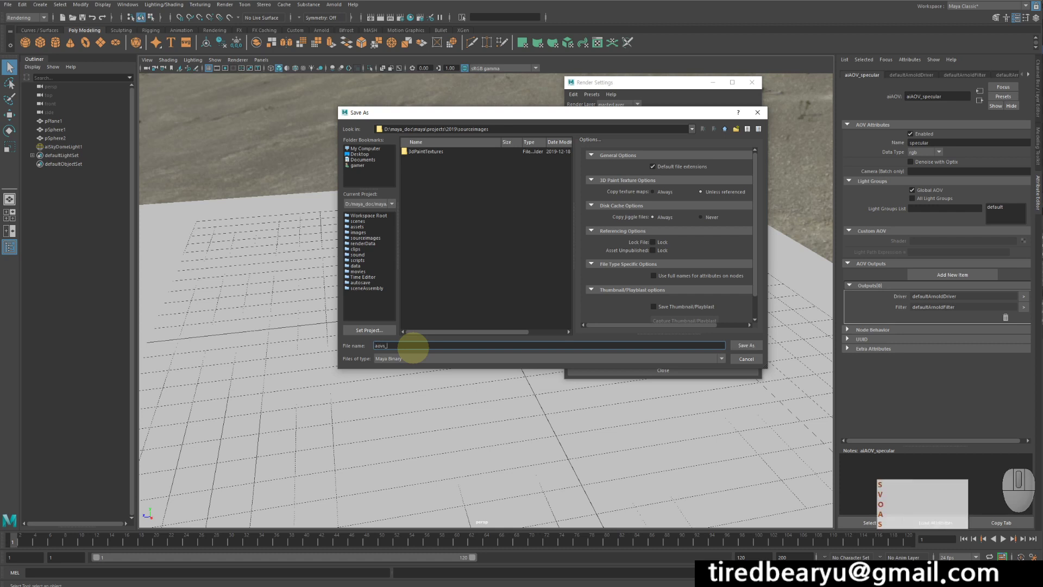
text(test)
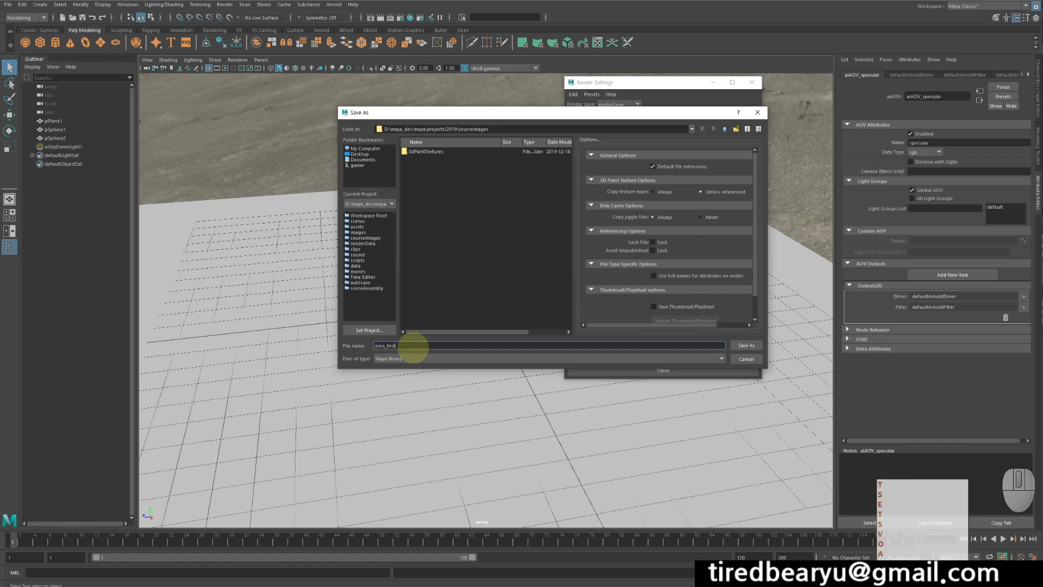
text(03)
key(Return)
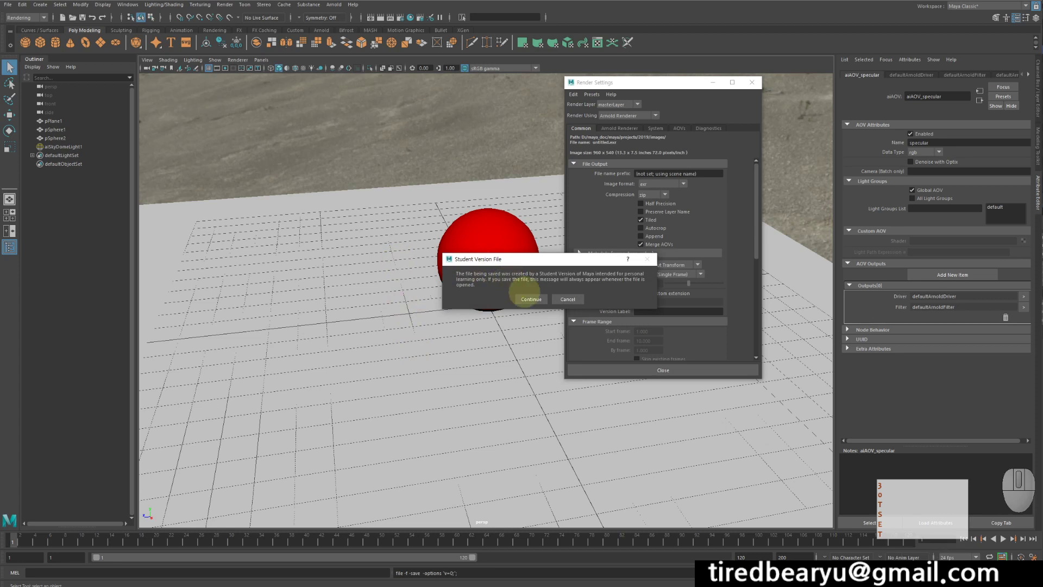
click(530, 298)
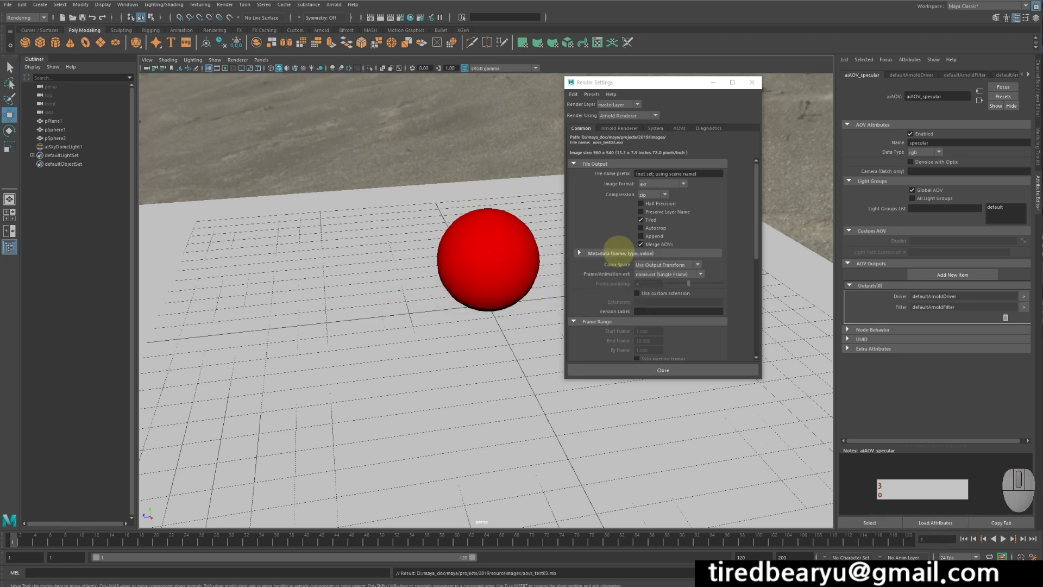
Render the sequence from the persp camera using the Render Sequence options.
click(225, 5)
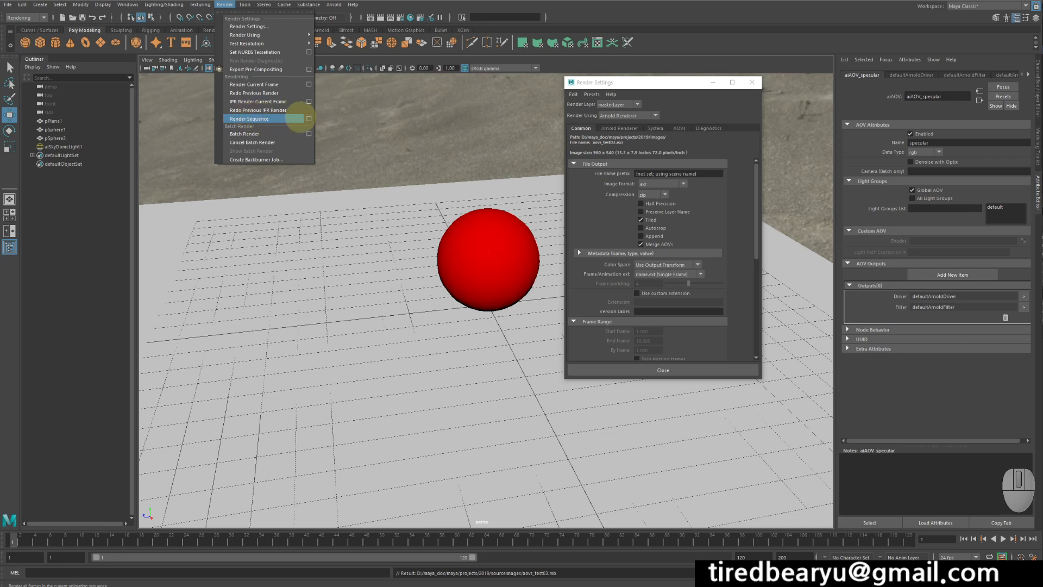
click(308, 118)
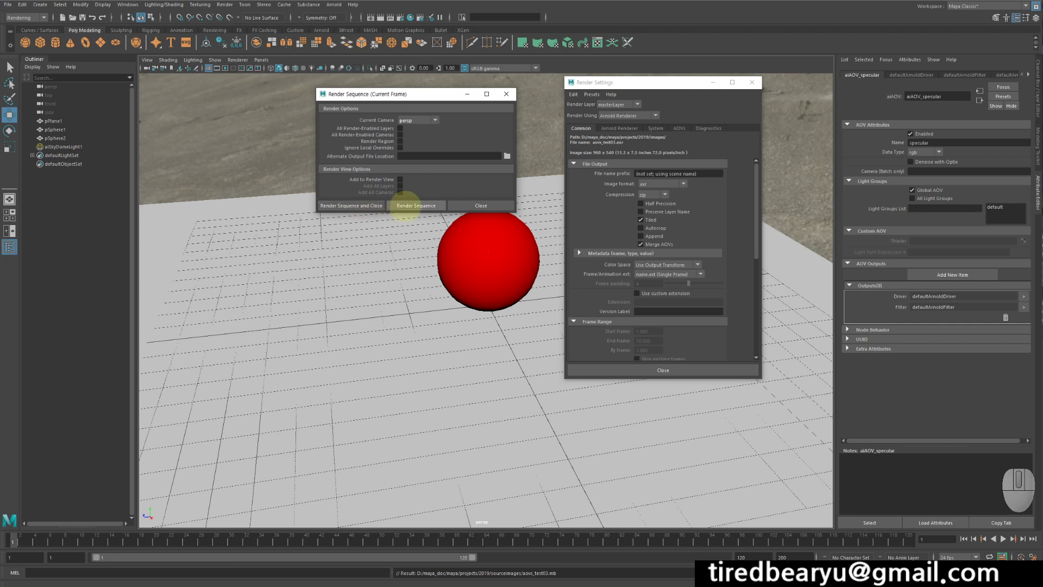
click(408, 206)
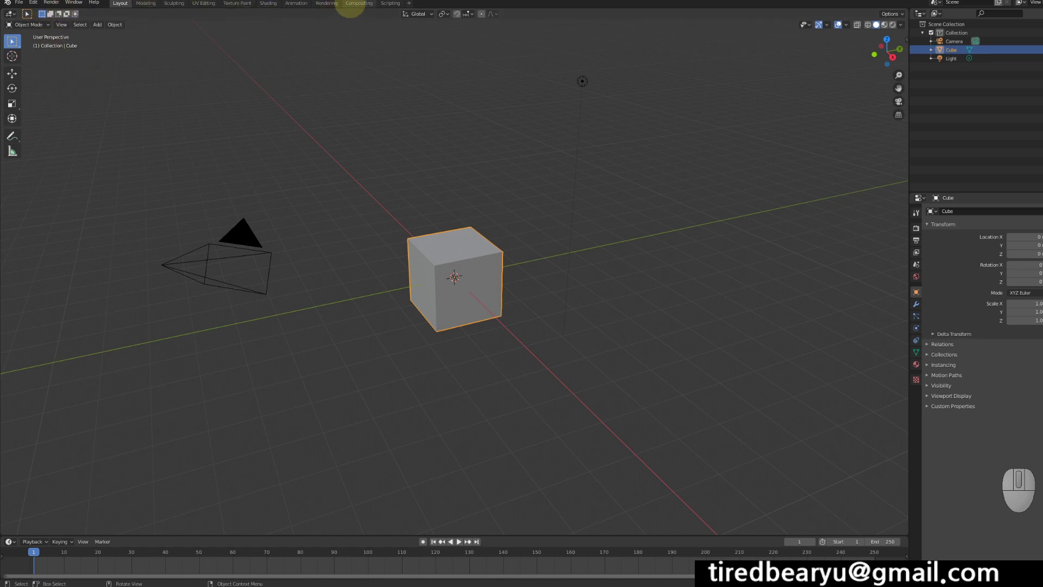
Switch to Blender's Compositing workspace, enable Use Nodes, and move the Render Layers and Composite nodes aside.
click(356, 4)
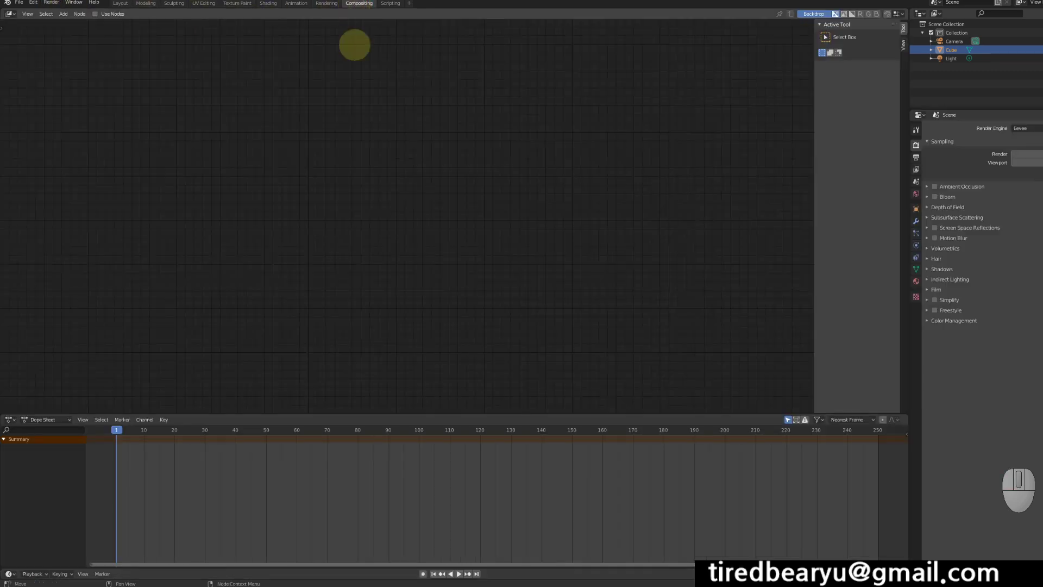
click(96, 14)
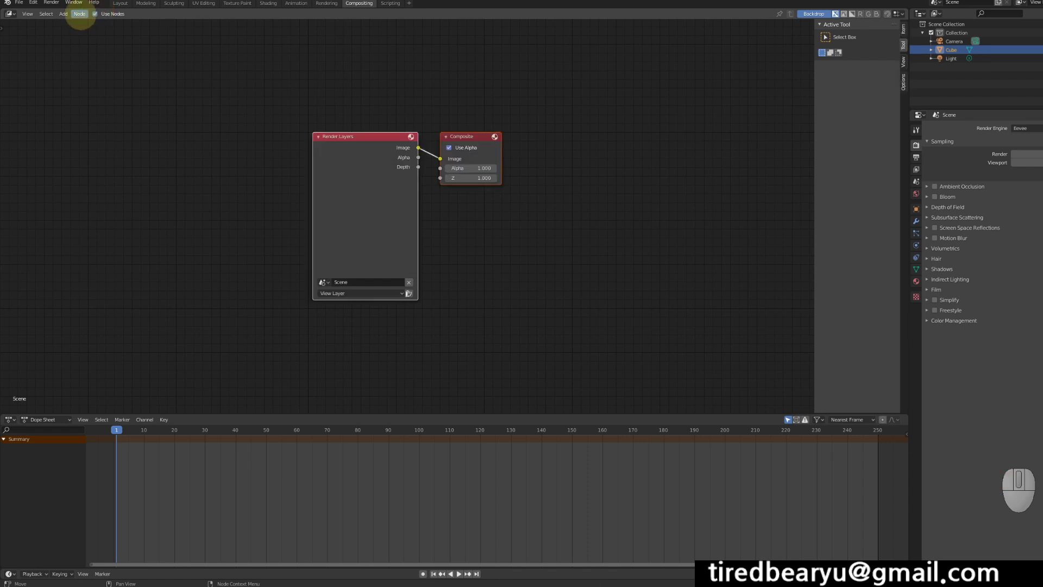
drag(364, 136, 631, 76)
Add an Image input node in the empty area of the compositor node graph.
click(79, 14)
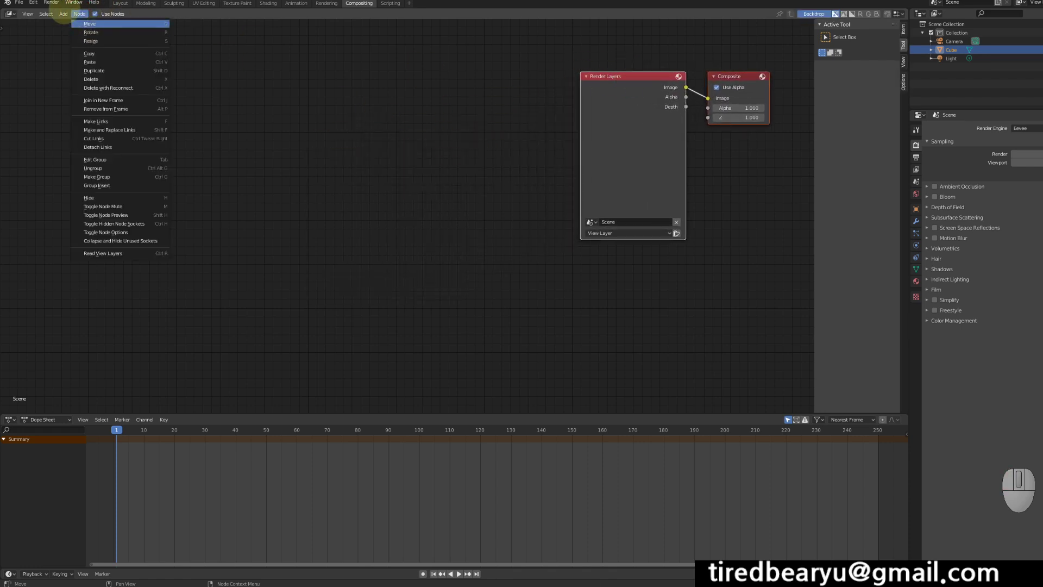
click(78, 12)
click(63, 14)
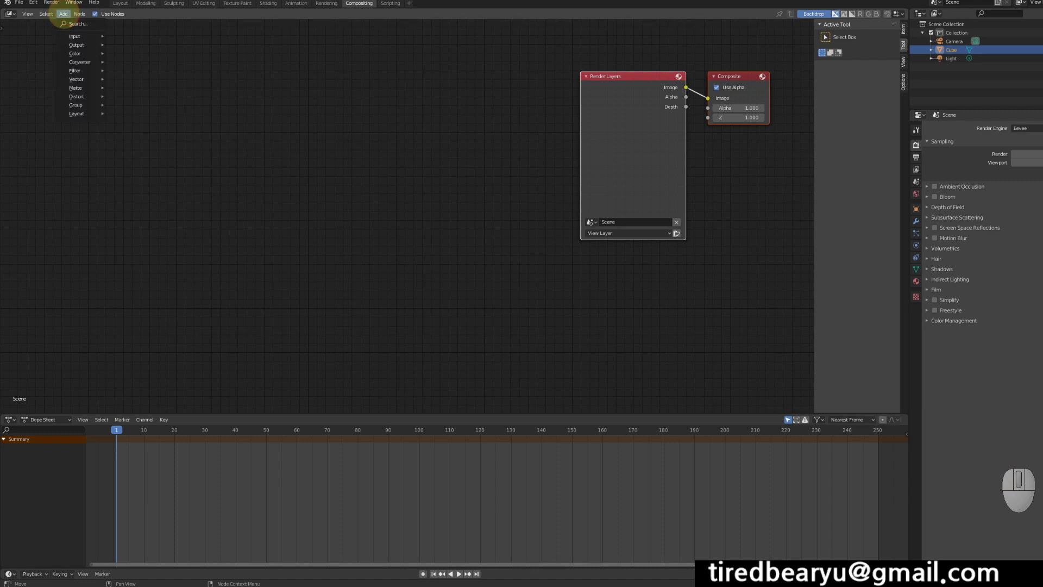
mouse_move(76, 36)
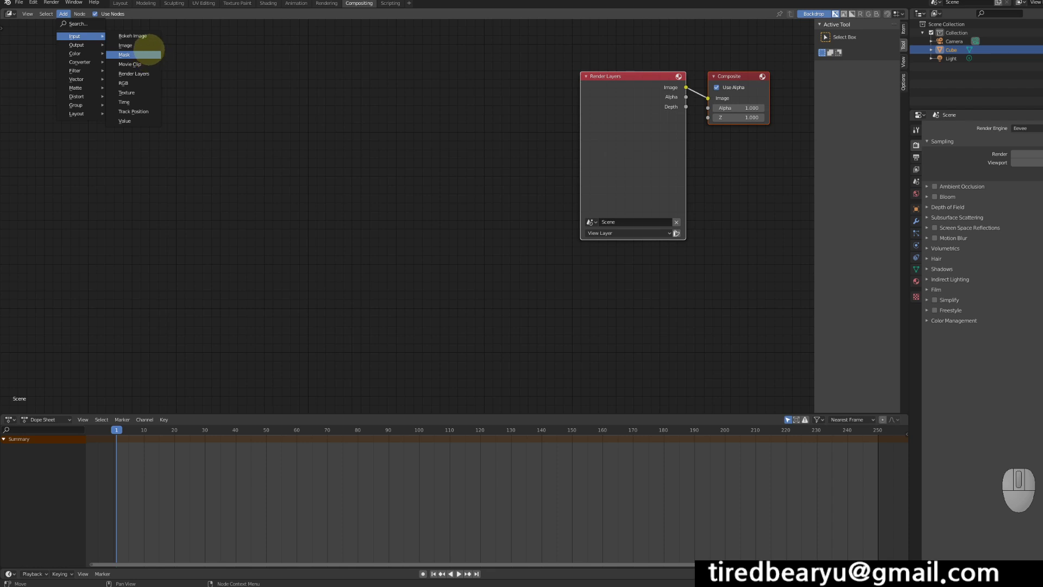
click(142, 45)
click(152, 102)
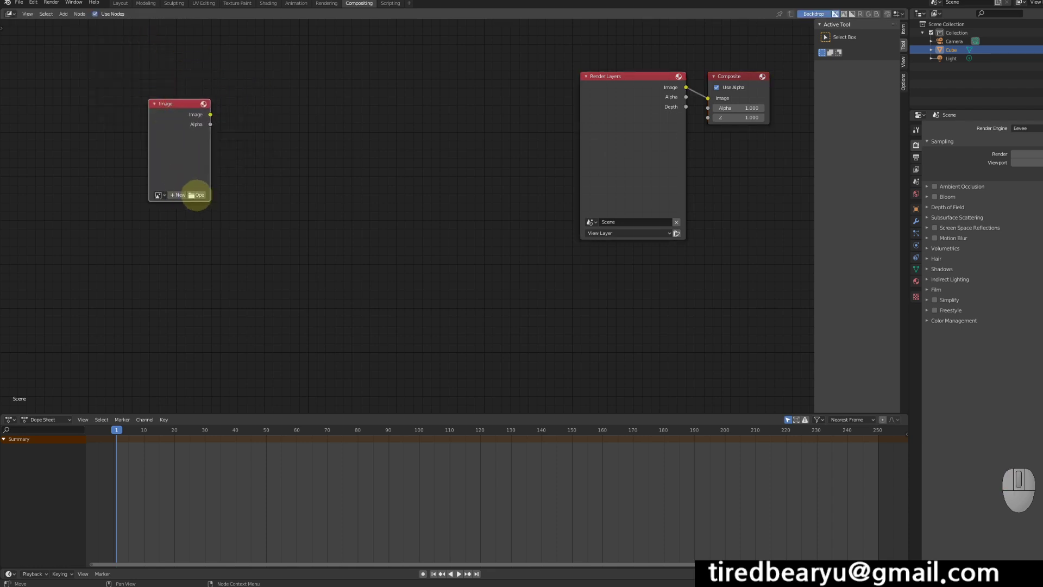
Load aovs_test03.exr from the favourite images folder into the Image node and move the node away from the centre.
click(196, 195)
click(360, 257)
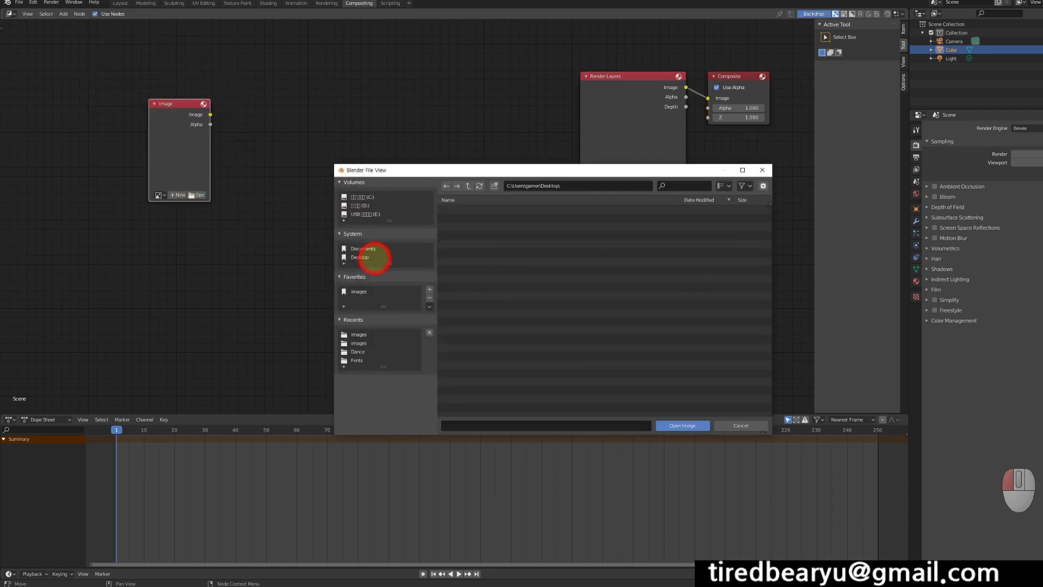
click(359, 291)
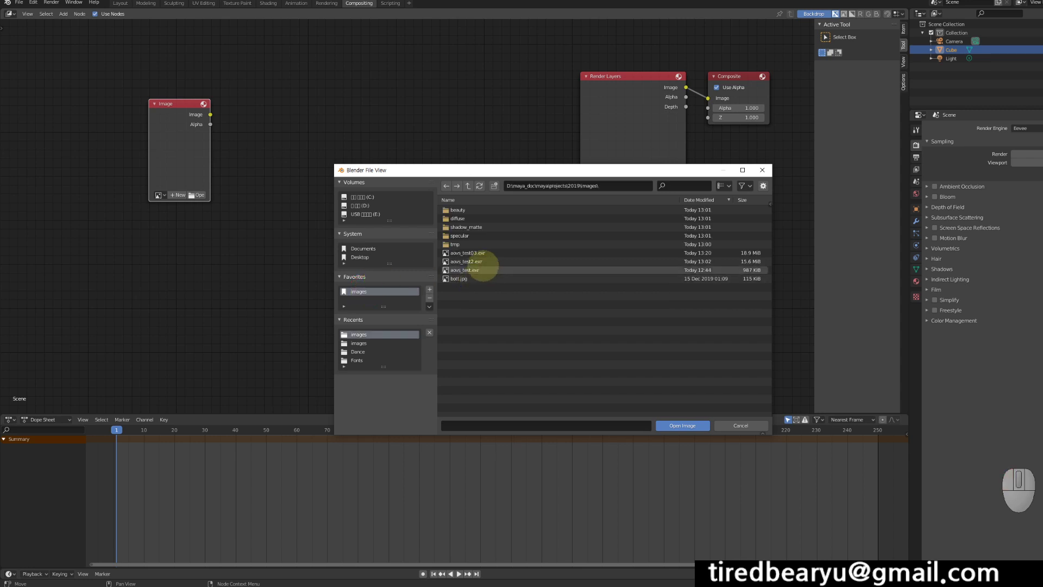
double_click(480, 254)
drag(160, 103, 108, 104)
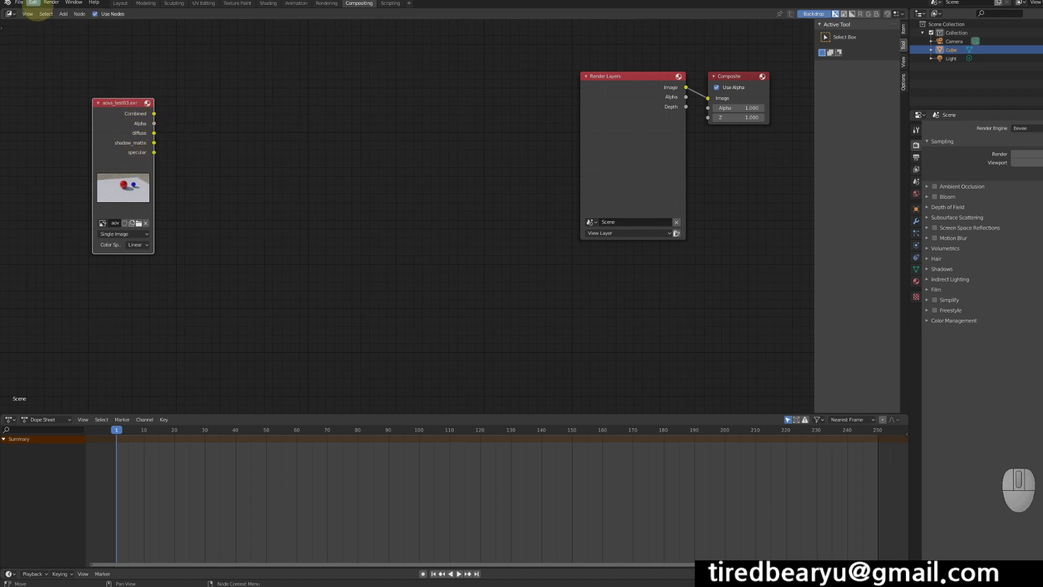
Add a Viewer output node, link the EXR node's Combined output to its Image input, and place it above the backdrop.
click(79, 14)
mouse_move(63, 14)
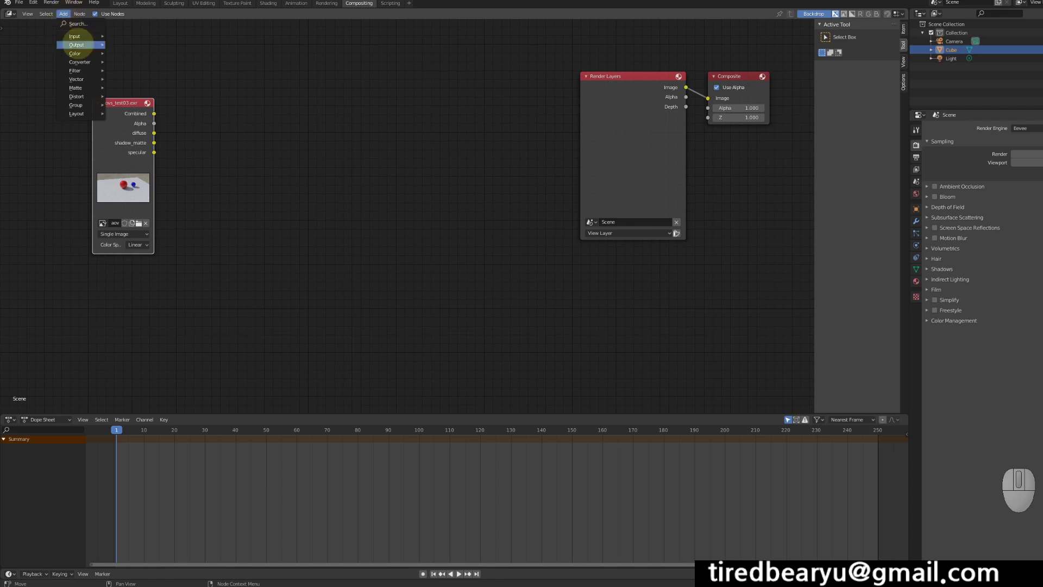
mouse_move(80, 54)
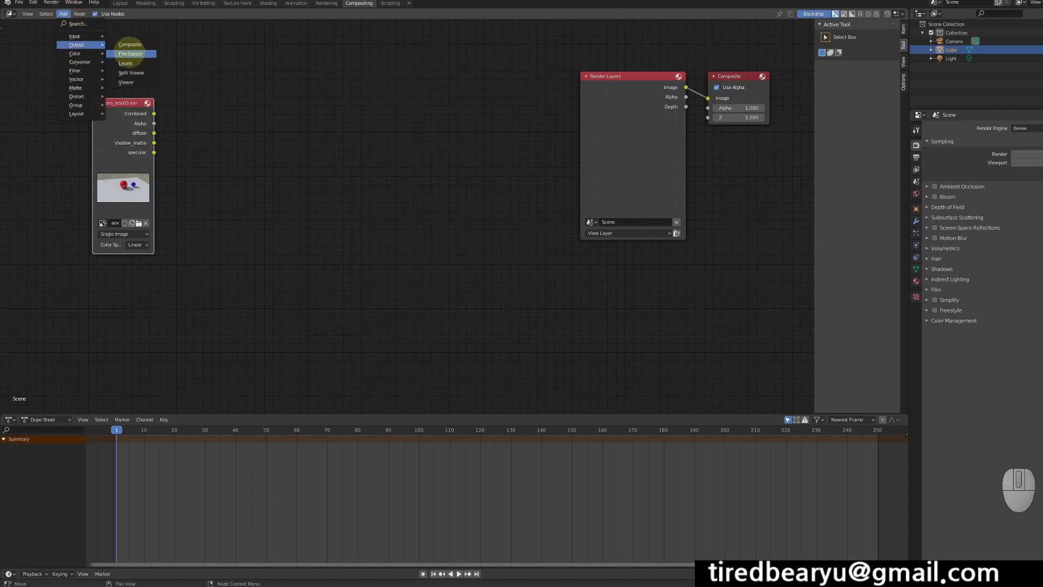
click(126, 82)
click(333, 116)
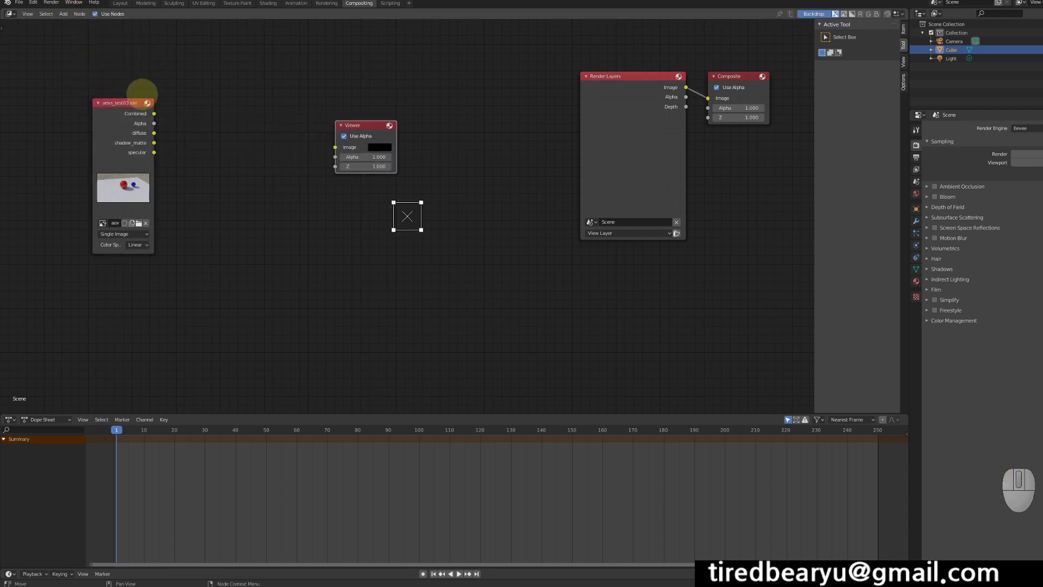
click(126, 101)
drag(154, 114, 388, 82)
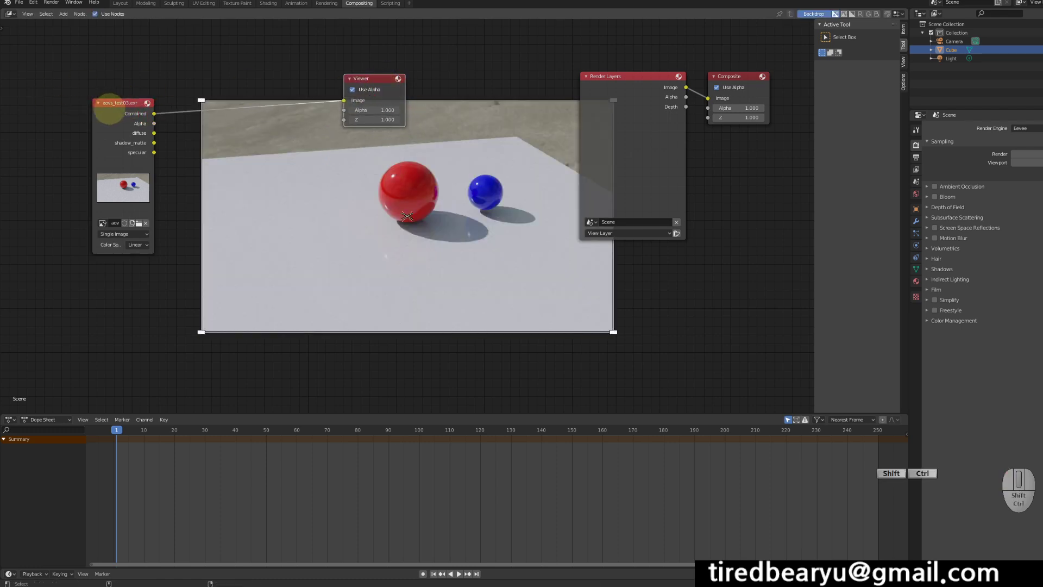
Cycle the Viewer repeatedly through the EXR node's diffuse, shadow_matte, specular and Combined passes, ending on Combined.
ctrl+shift+click(115, 102)
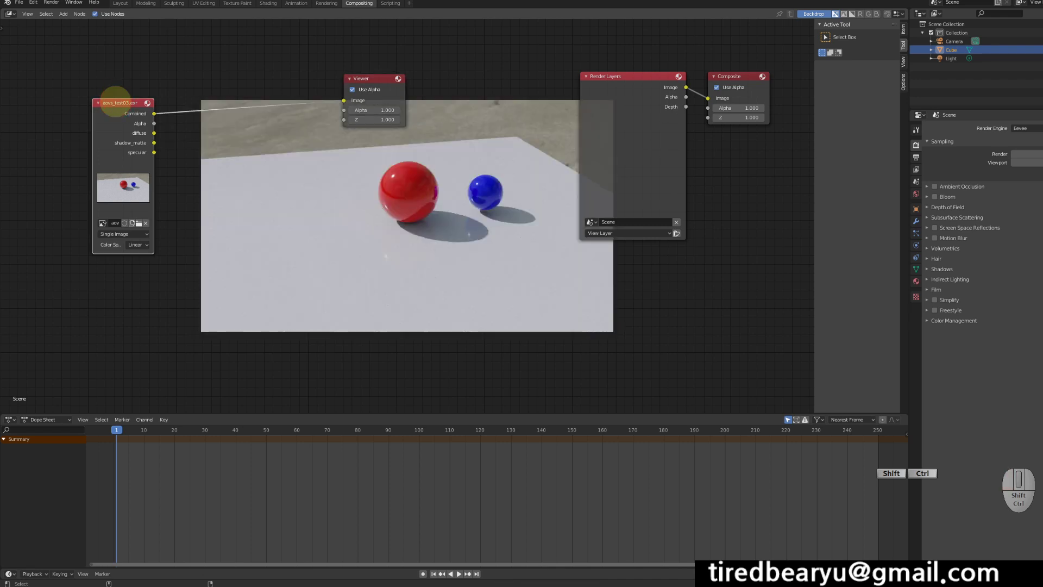
ctrl+shift+click(115, 102)
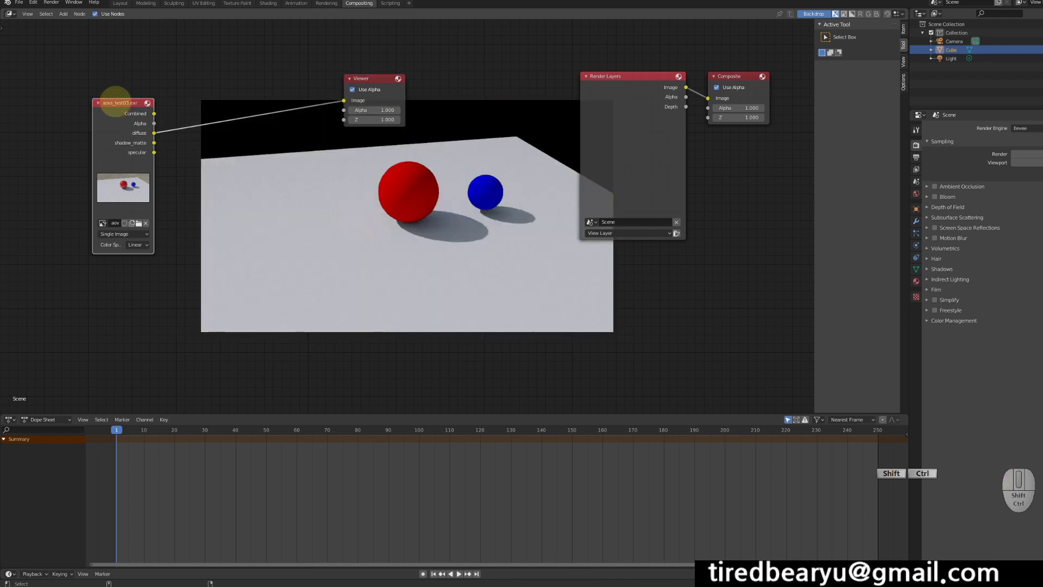
ctrl+shift+click(114, 101)
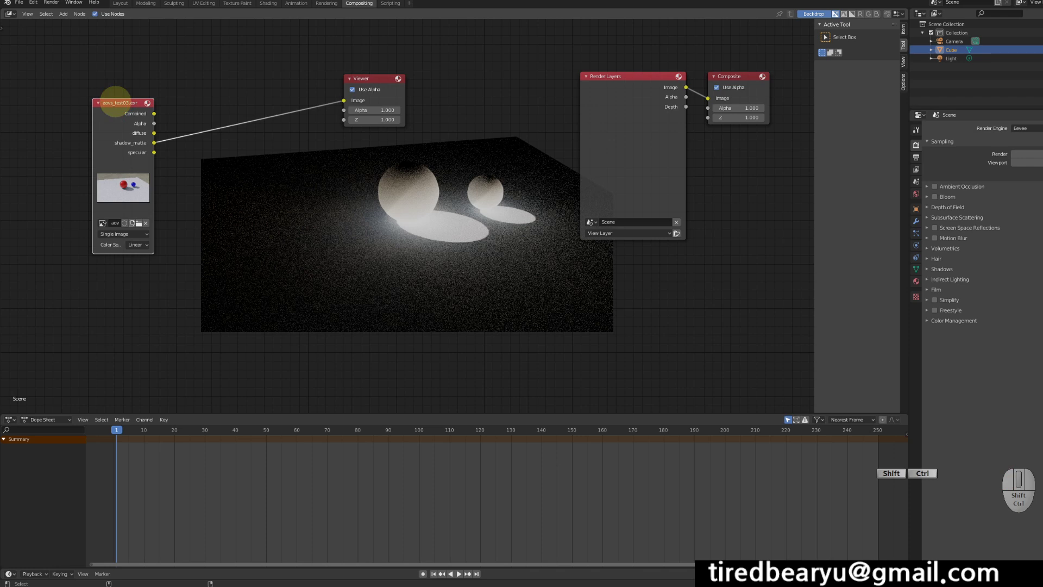
ctrl+shift+click(115, 102)
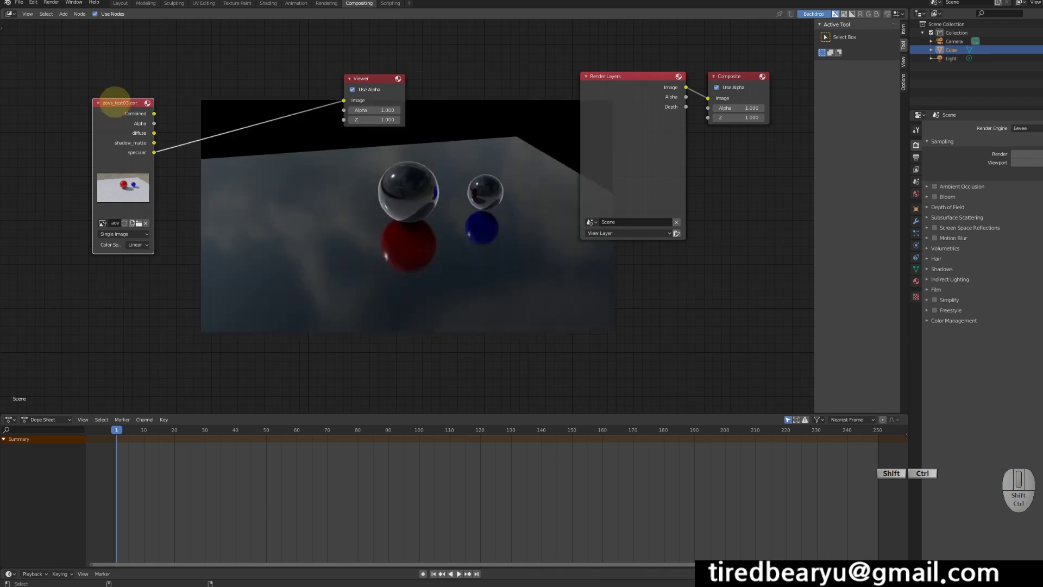
ctrl+shift+click(114, 101)
ctrl+shift+click(115, 101)
ctrl+shift+click(114, 102)
ctrl+shift+click(115, 101)
ctrl+shift+click(115, 101)
ctrl+shift+click(114, 101)
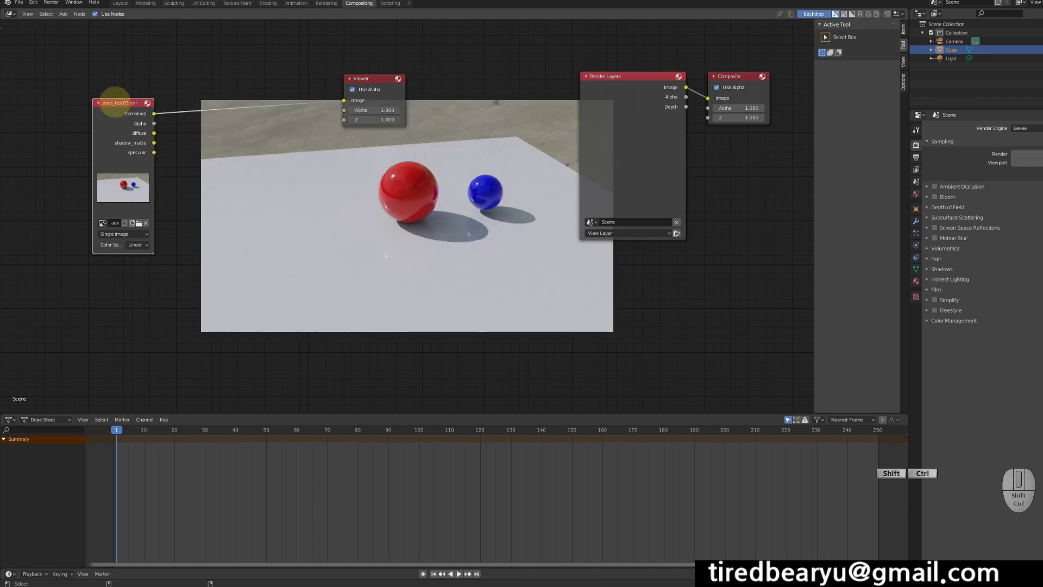
ctrl+shift+click(114, 101)
ctrl+shift+click(114, 102)
ctrl+shift+click(115, 102)
ctrl+shift+click(115, 102)
ctrl+shift+click(115, 102)
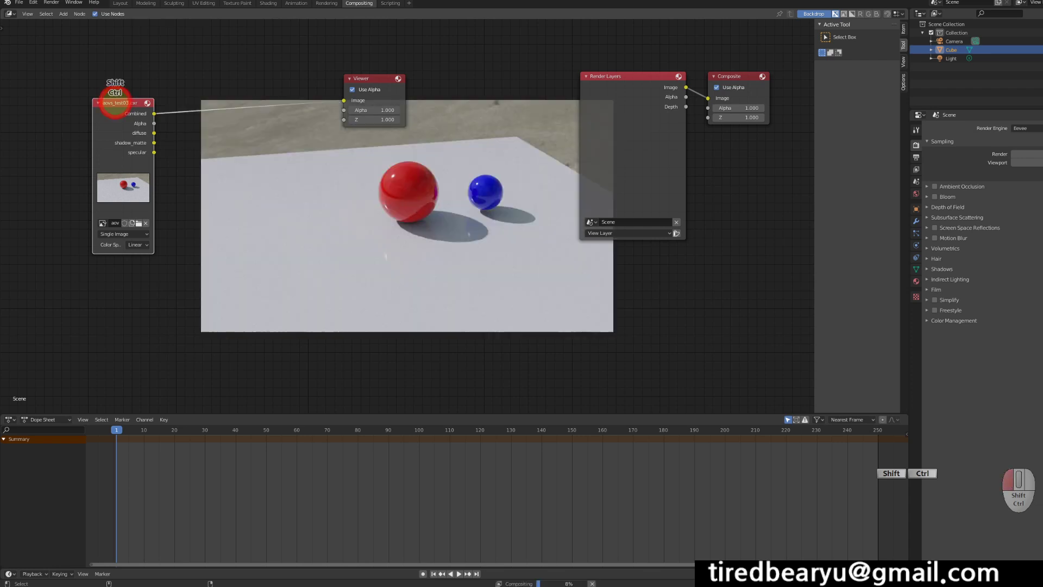
ctrl+shift+click(115, 101)
ctrl+shift+click(115, 102)
ctrl+shift+click(115, 102)
ctrl+shift+click(114, 101)
ctrl+shift+click(115, 101)
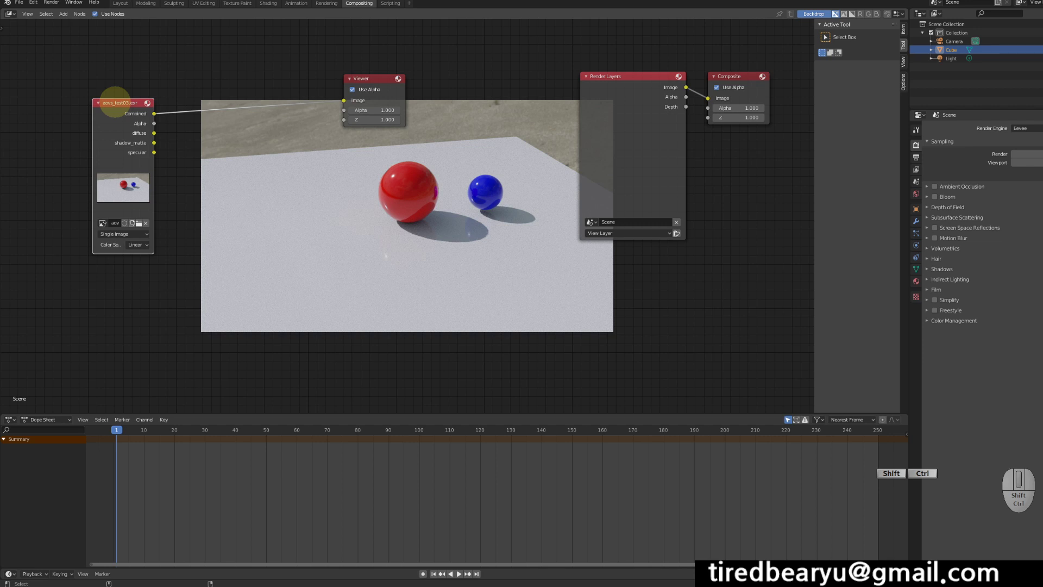
Move the Viewer node beside Render Layers, cut its link from the EXR node, and shift the EXR node outward to make room.
drag(363, 80, 464, 75)
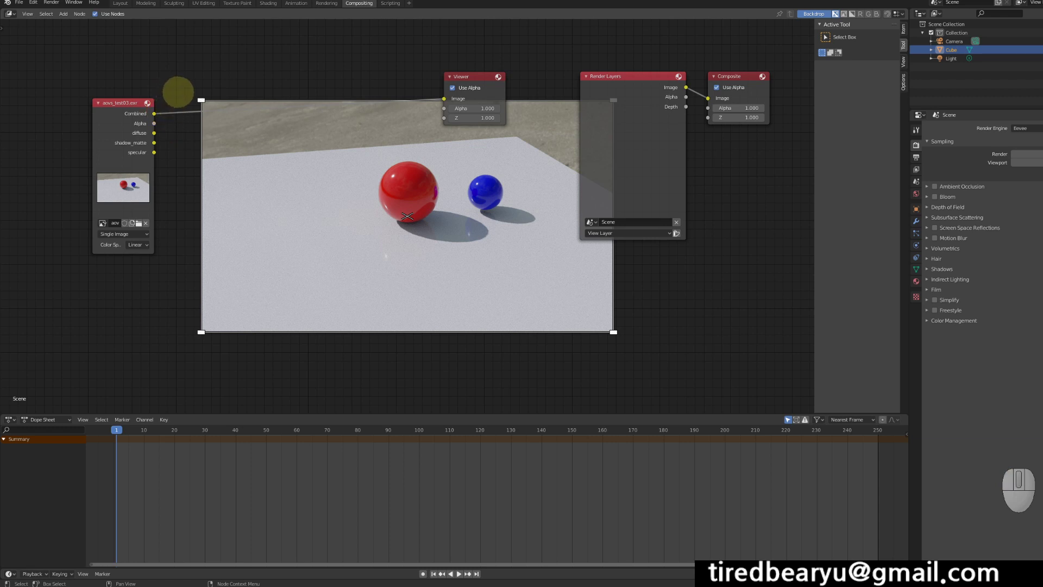
ctrl+right_drag(179, 93, 191, 133)
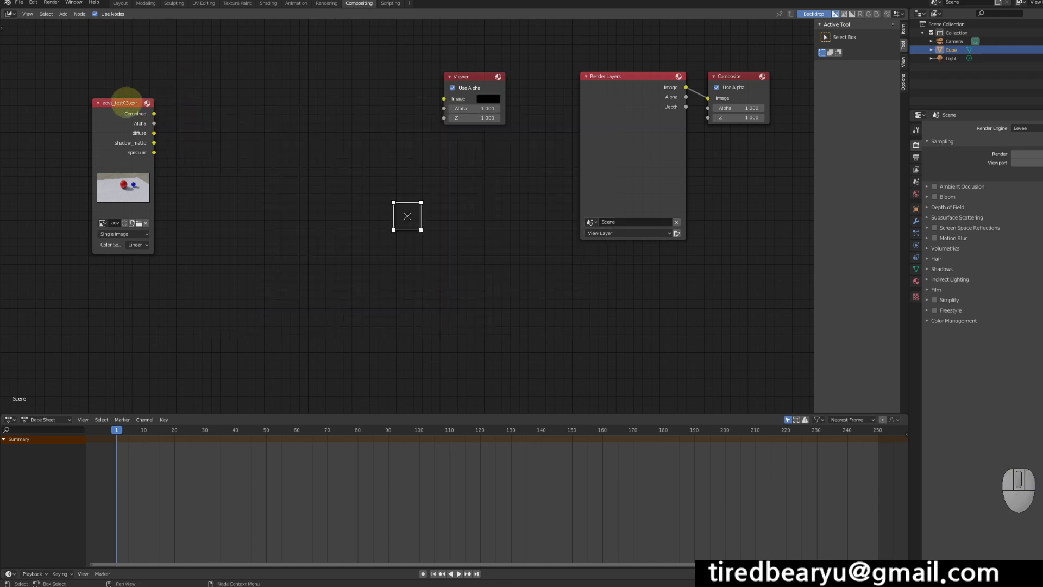
drag(145, 117, 109, 112)
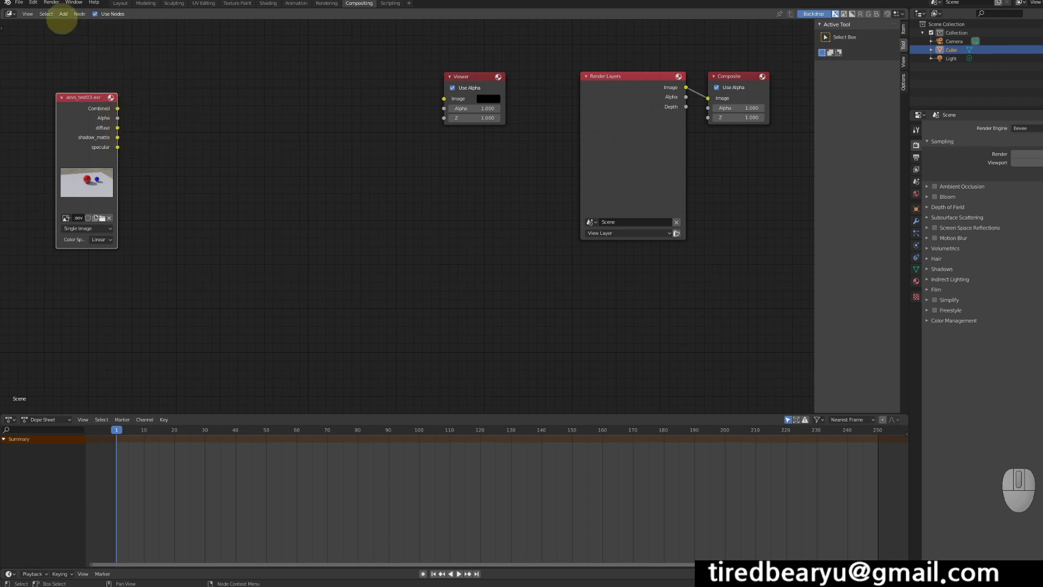
Add a Mix color node and place it between the EXR node and the Viewer.
click(63, 14)
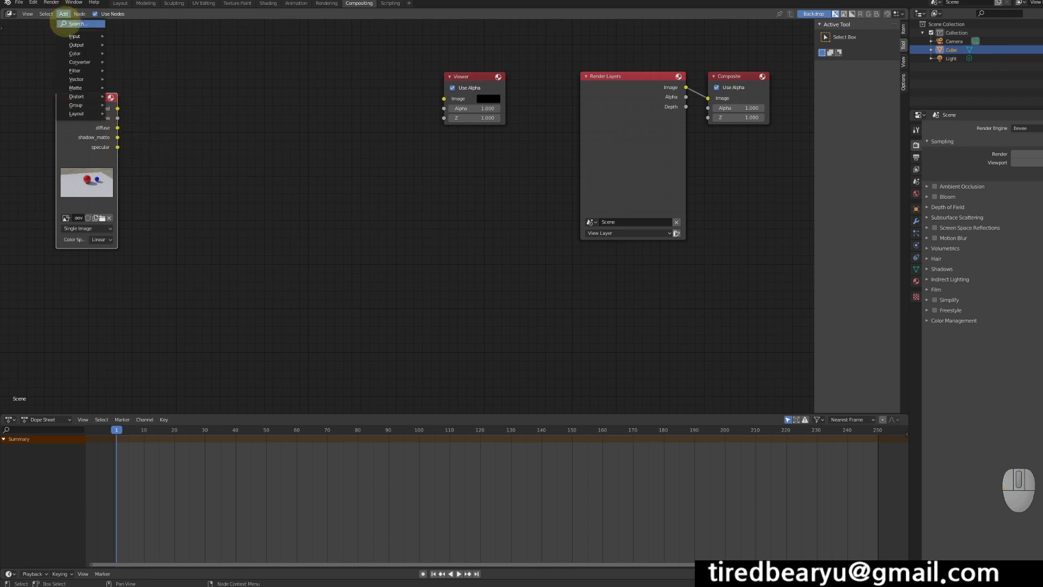
mouse_move(79, 45)
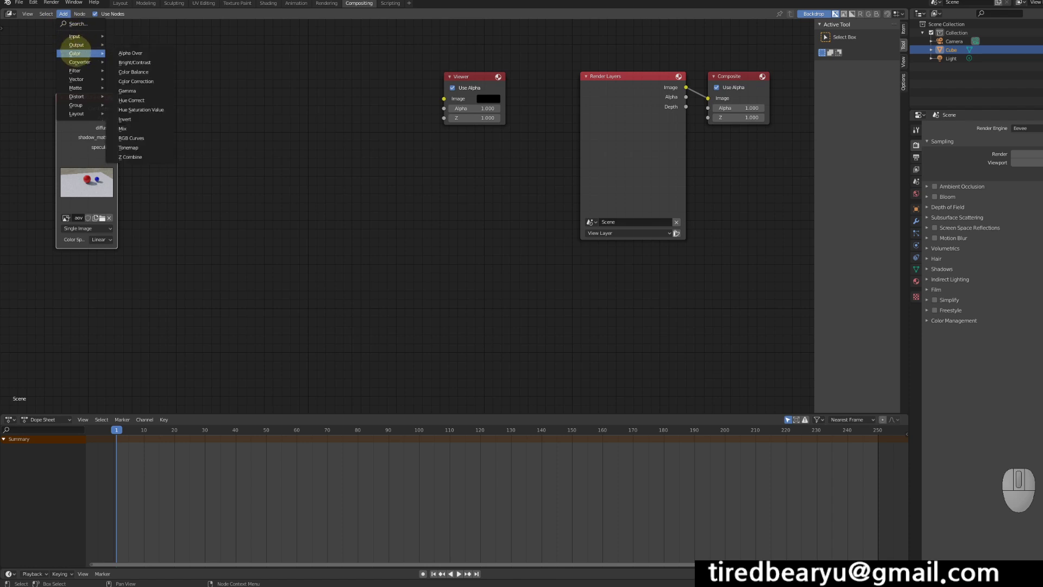
click(126, 129)
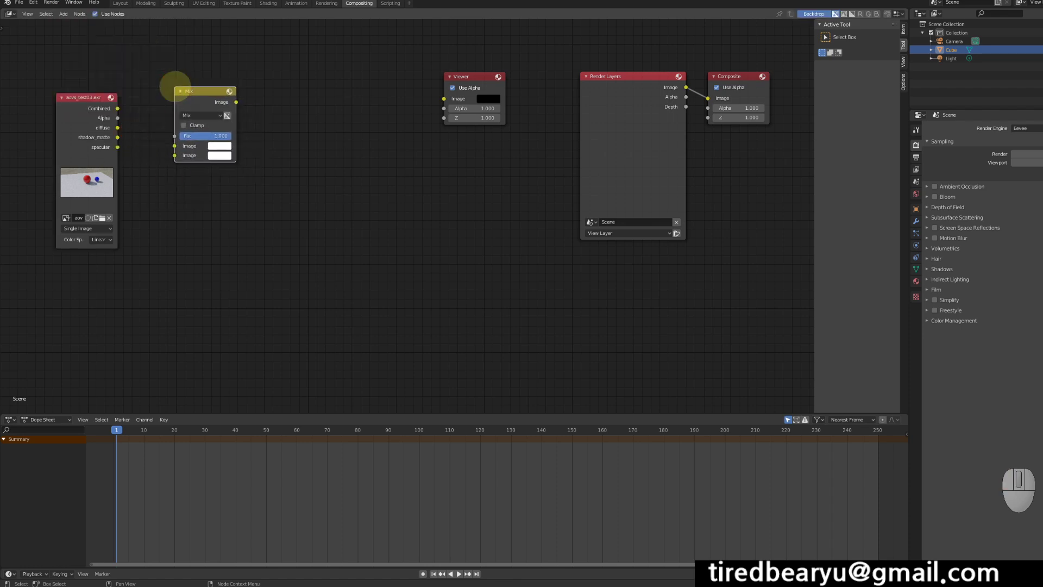
drag(192, 93, 233, 106)
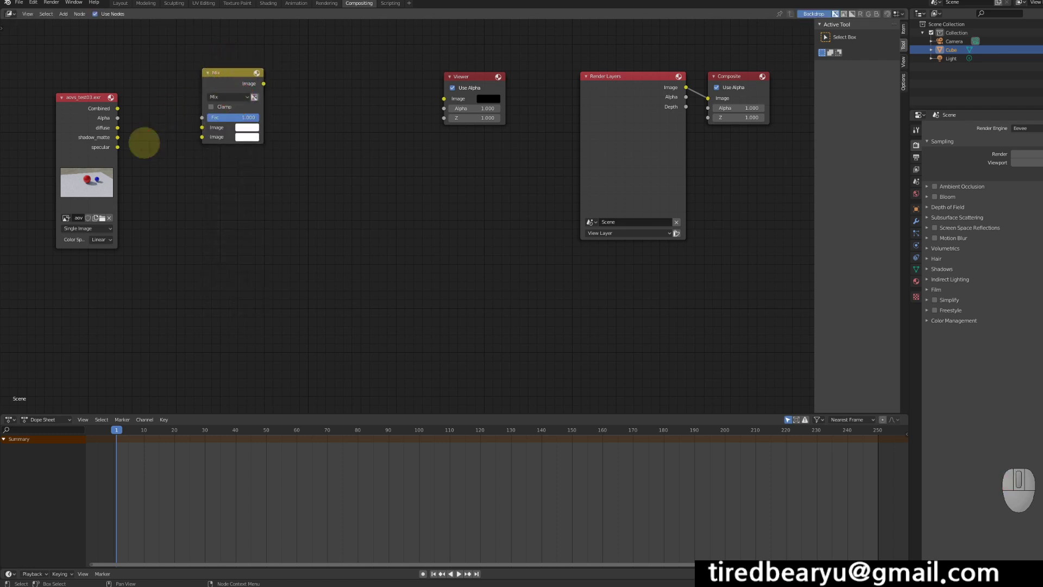
Combine the EXR's diffuse and specular passes in the Mix node using Add blending, with its output linked to the Viewer.
drag(118, 127, 196, 127)
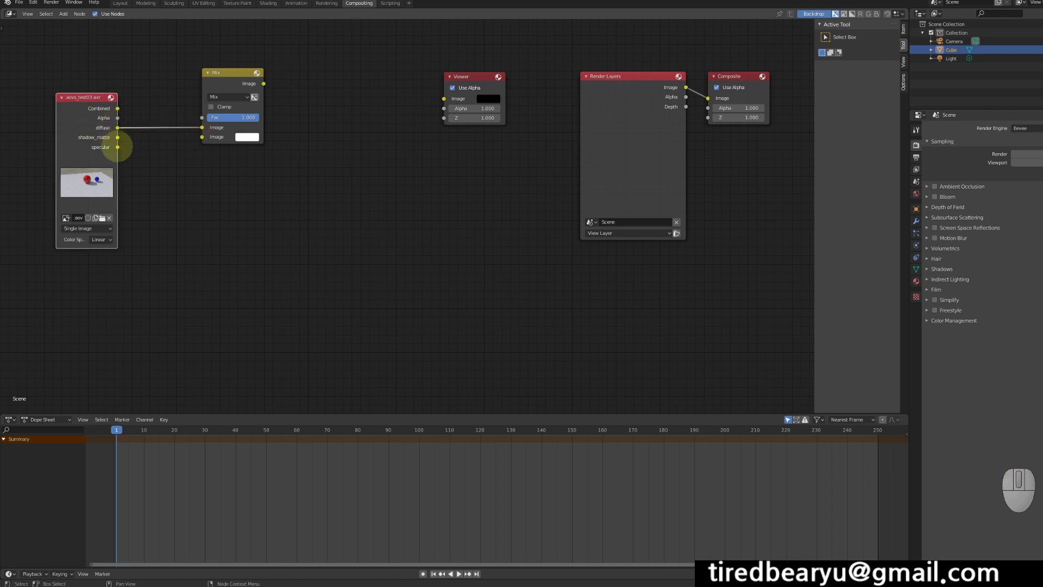
drag(117, 147, 200, 137)
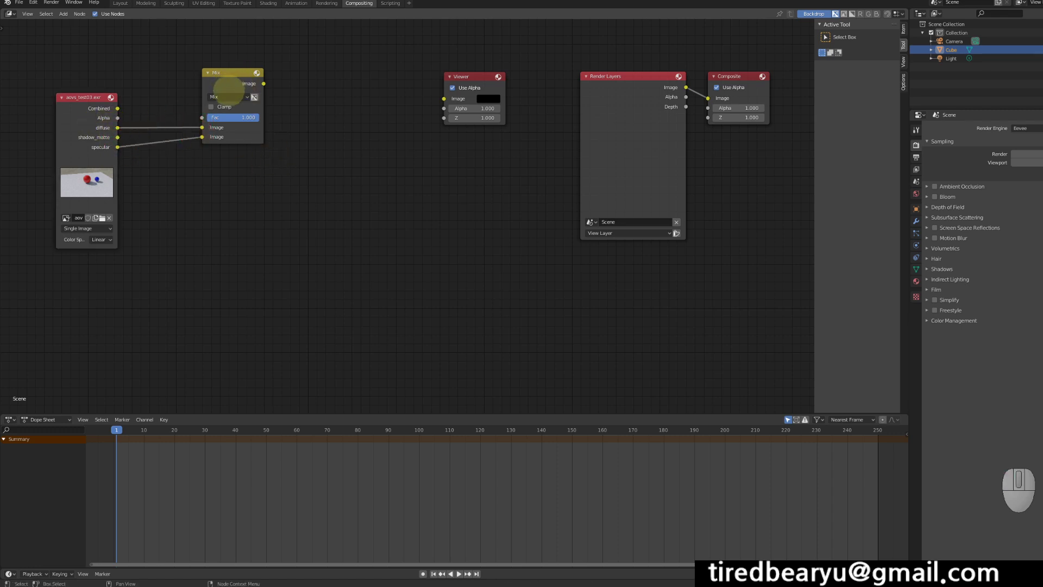
drag(264, 84, 444, 98)
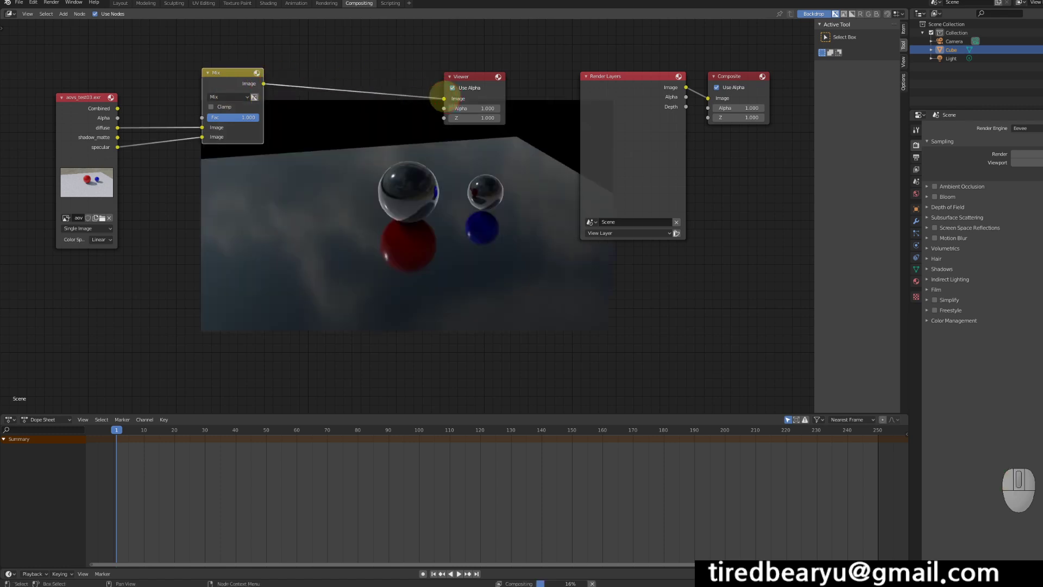
click(226, 97)
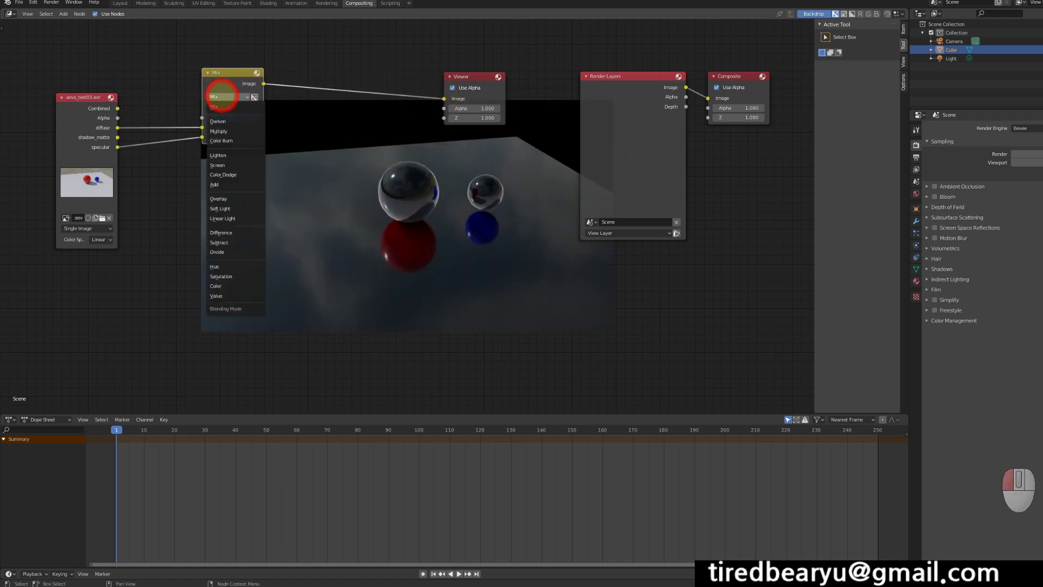
click(234, 183)
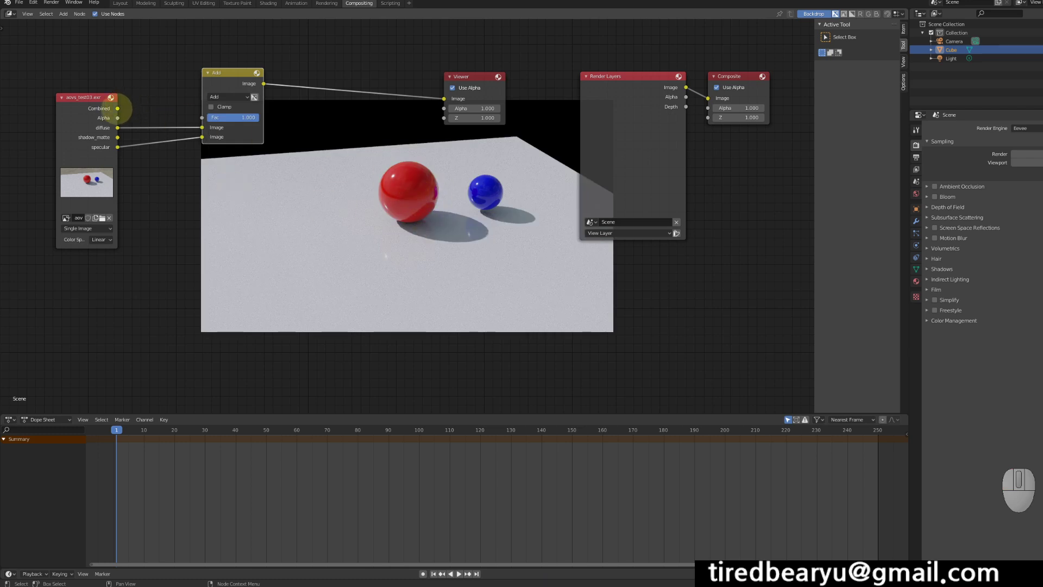
Compare the Combined pass, the Add result and the specular pass in the Viewer, ending on the Add result.
drag(117, 108, 443, 98)
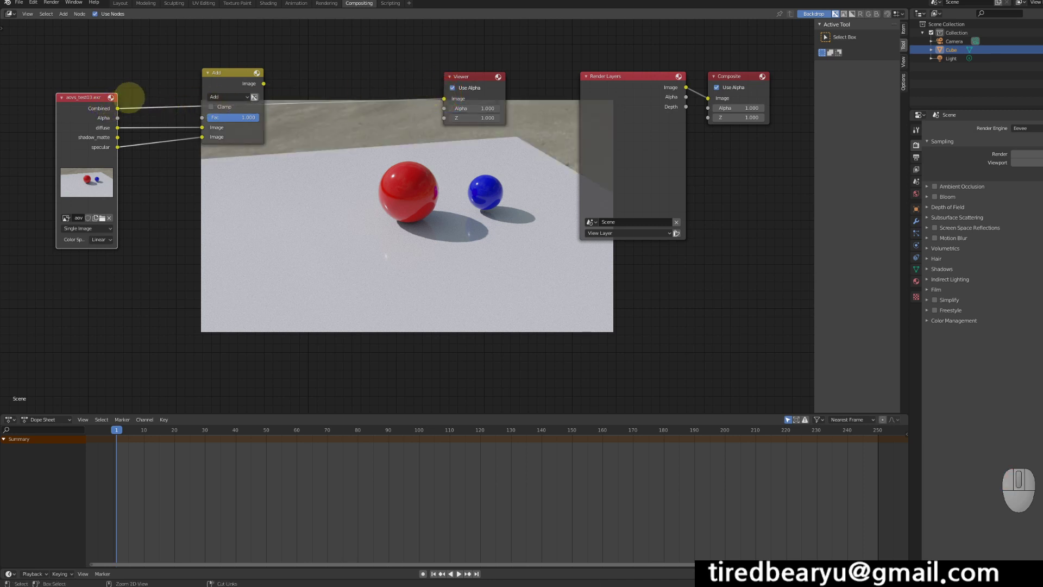
ctrl+right_drag(152, 95, 155, 117)
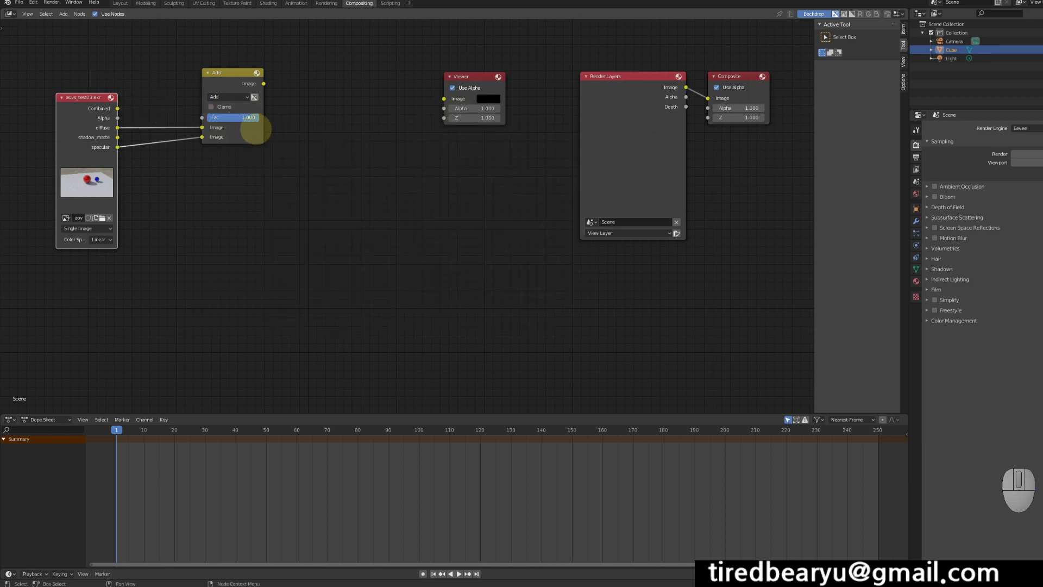
drag(263, 83, 444, 99)
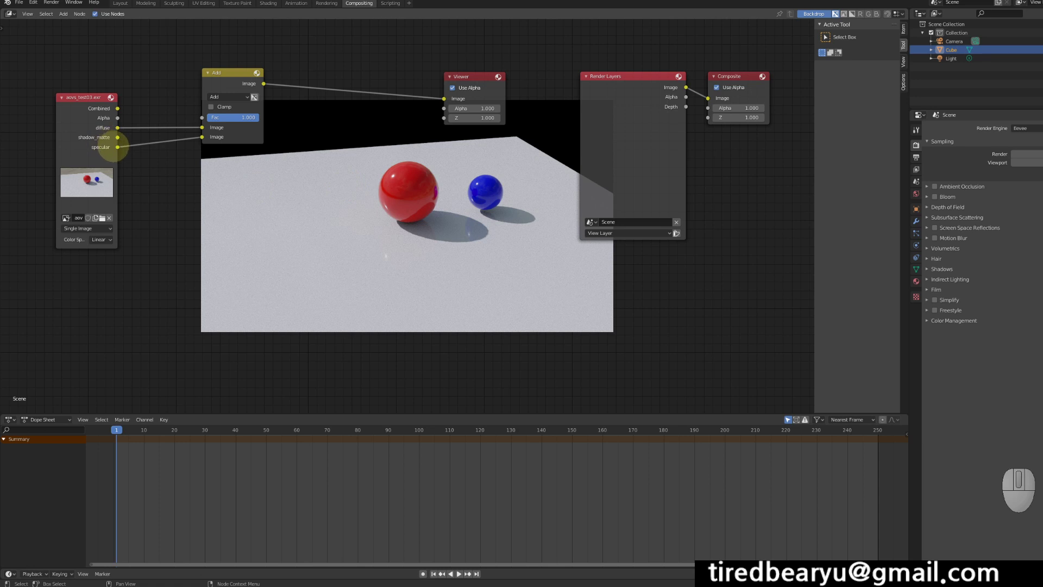
drag(118, 146, 444, 98)
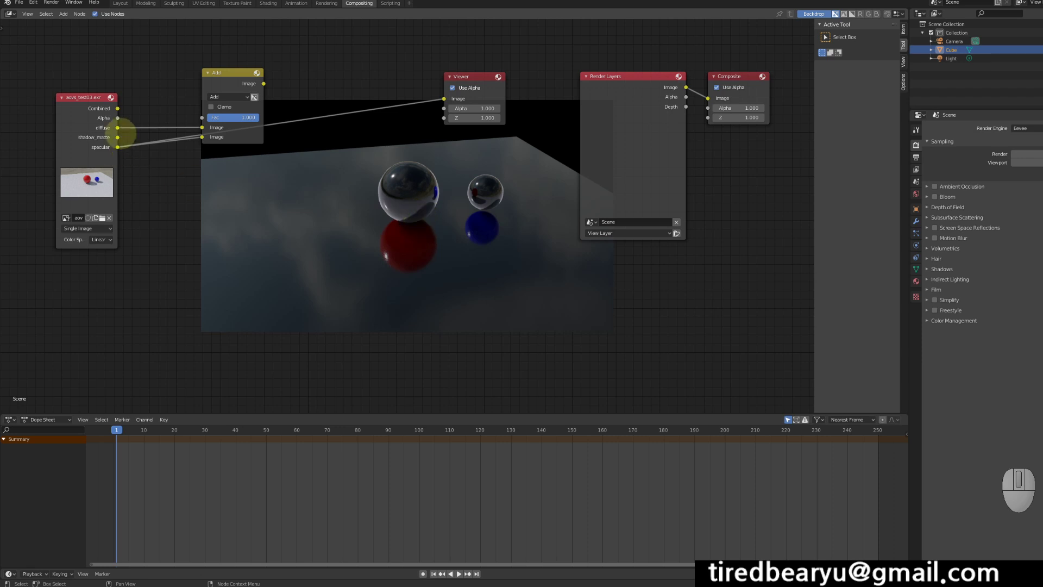
drag(264, 84, 444, 98)
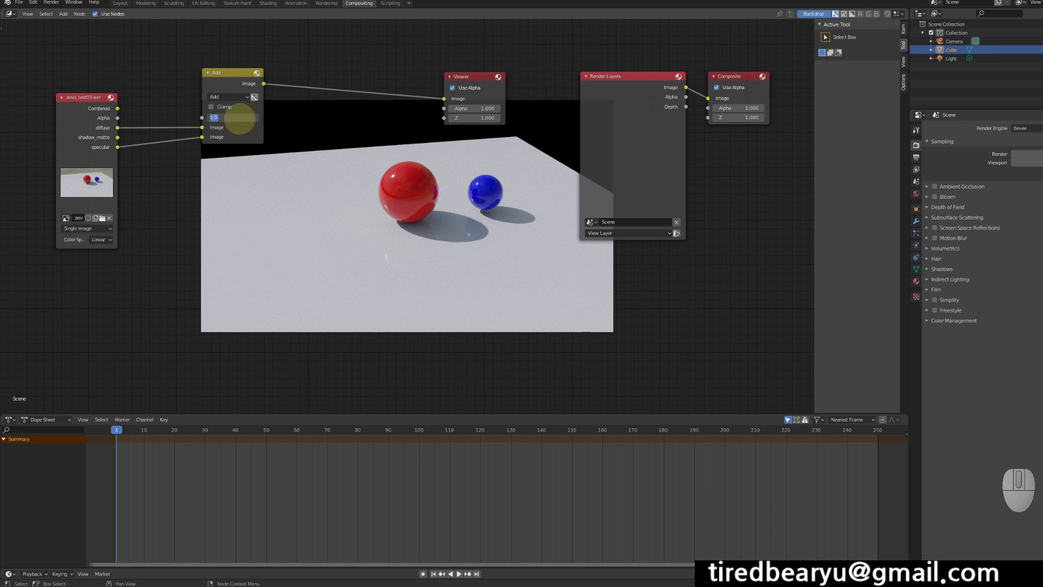
Lower the Add node's Fac to try a weaker specular contribution, and restore it to 1.000.
click(251, 125)
drag(249, 117, 223, 119)
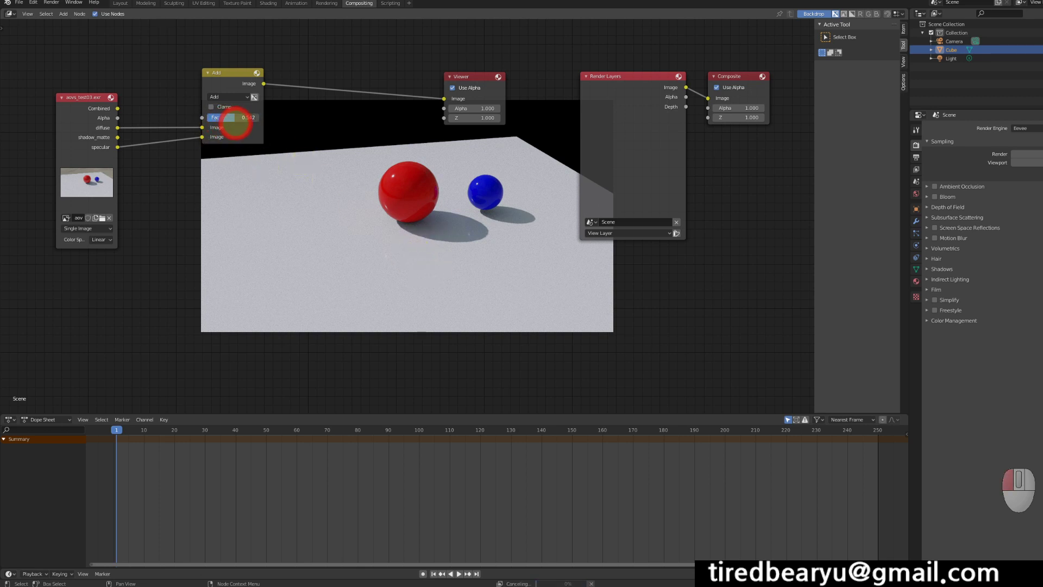
drag(235, 121, 269, 119)
Spread out the EXR, Add and Viewer nodes, with the Add node raised above the backdrop.
drag(228, 75, 263, 46)
drag(463, 79, 484, 77)
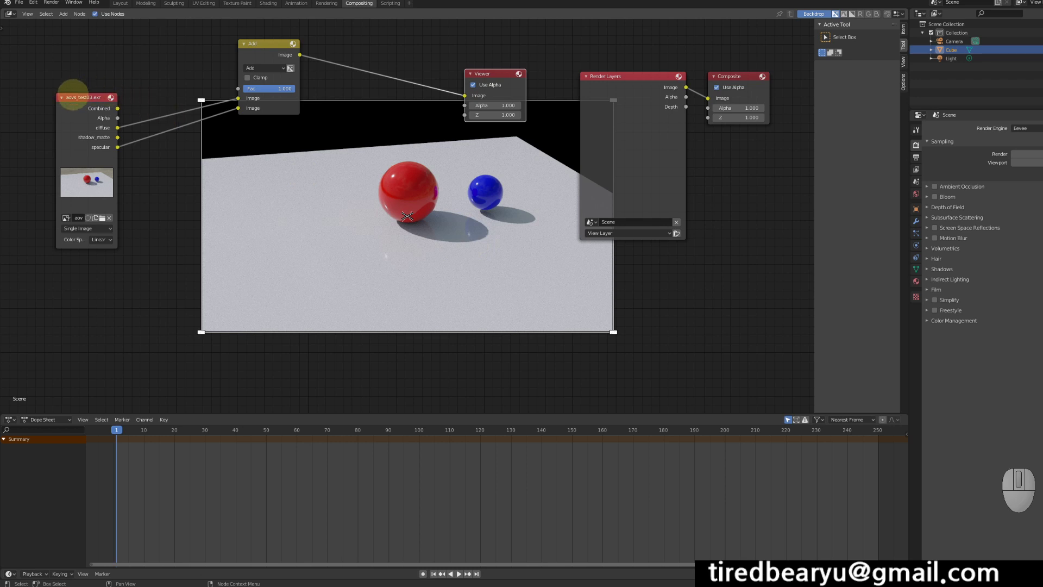
drag(67, 103, 50, 108)
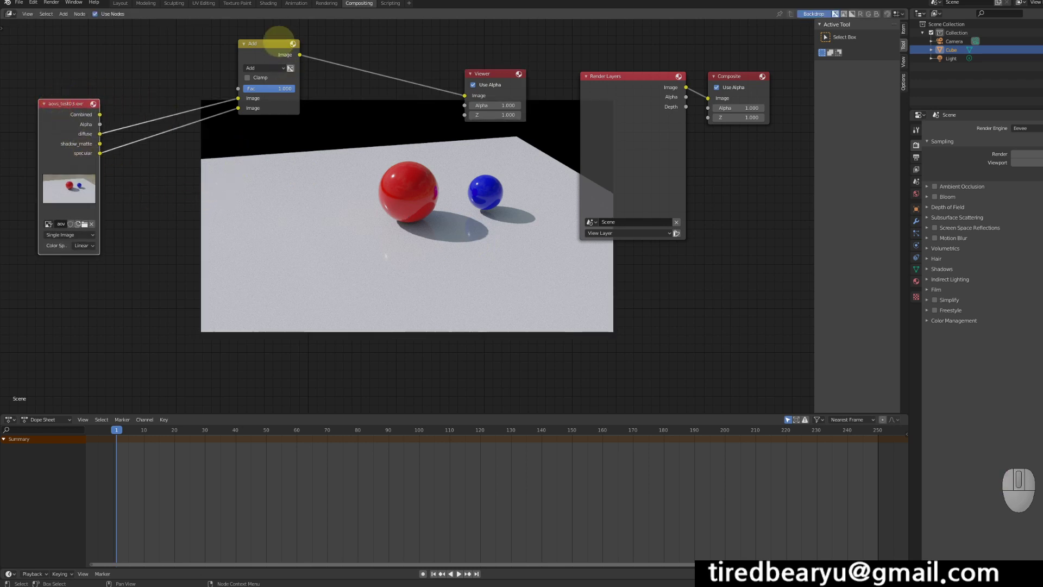
drag(268, 44, 263, 35)
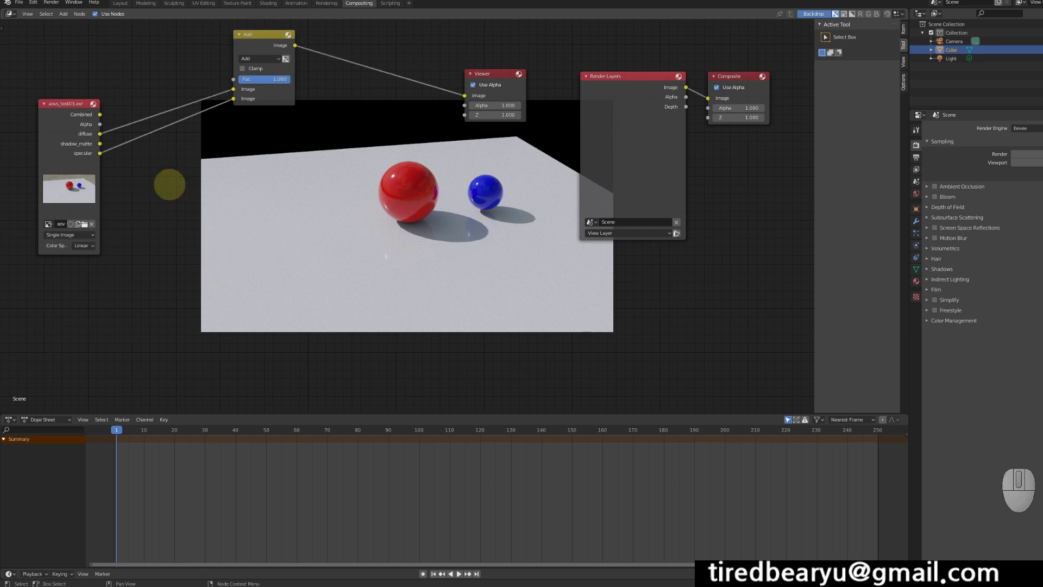
Duplicate the Add node and place the copy below the original.
click(257, 32)
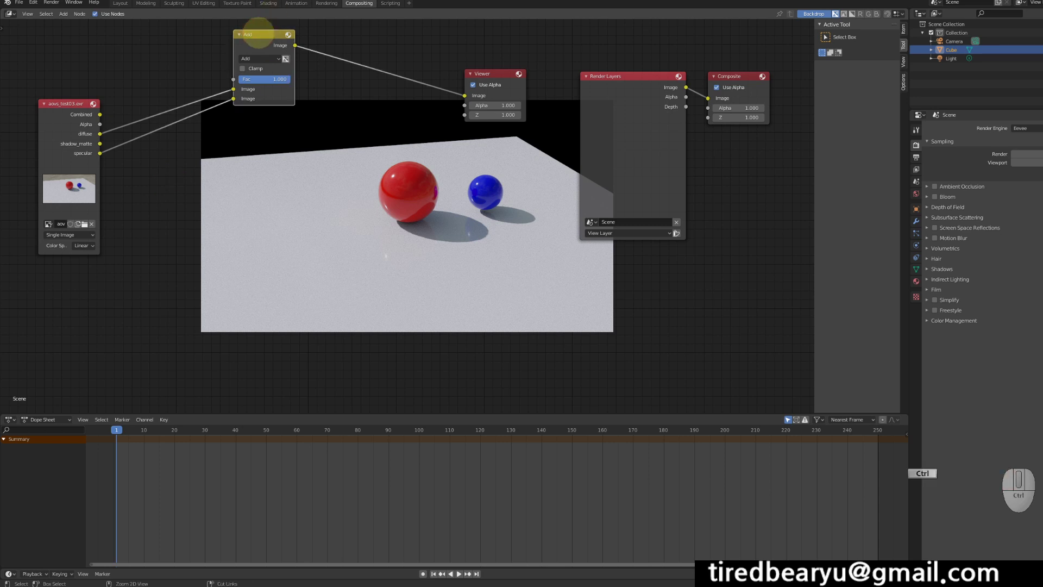
key(ctrl+x)
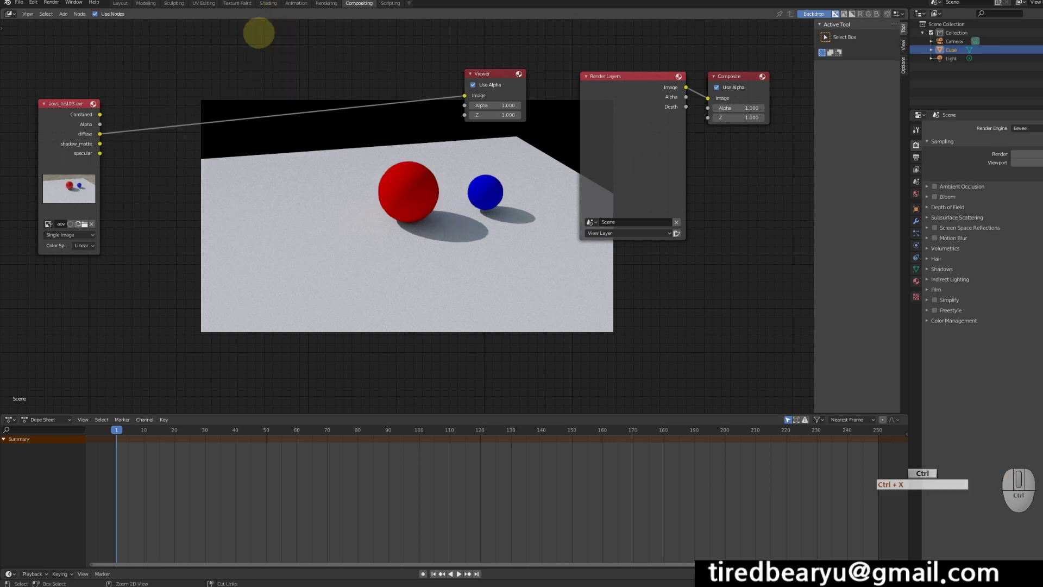
key(ctrl+z)
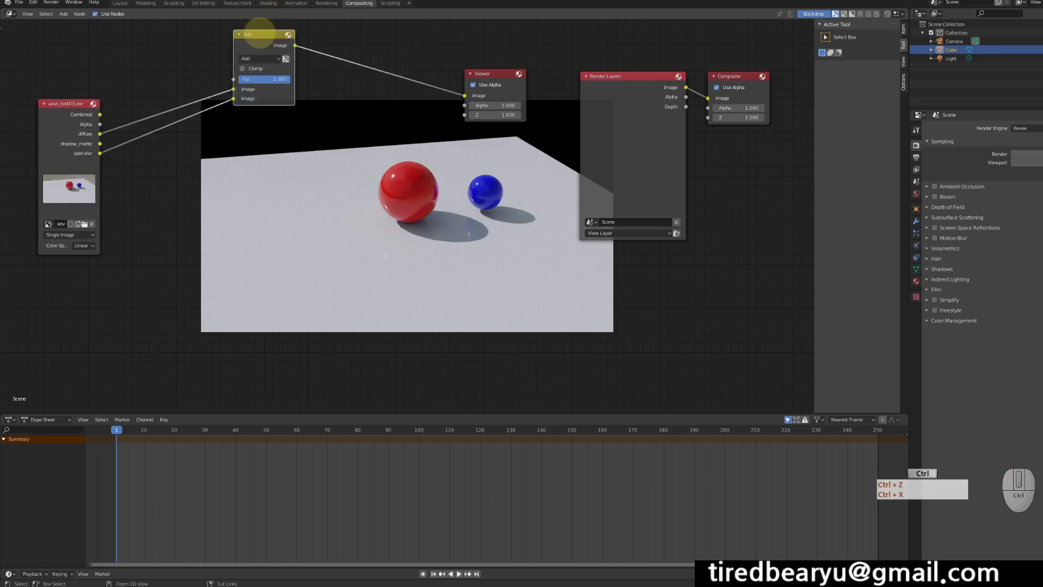
key(ctrl+c)
key(ctrl+v)
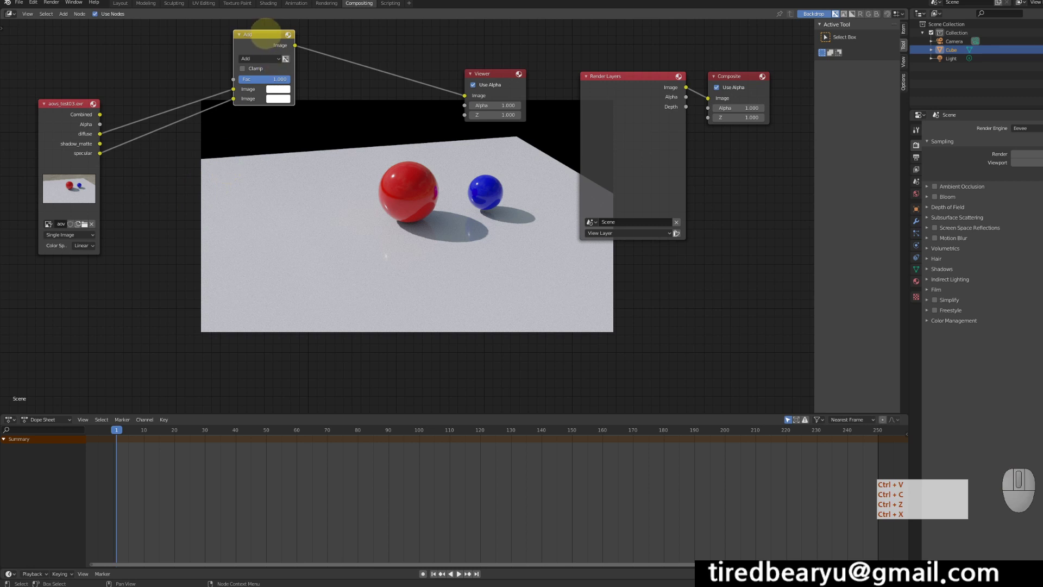
drag(266, 34, 233, 166)
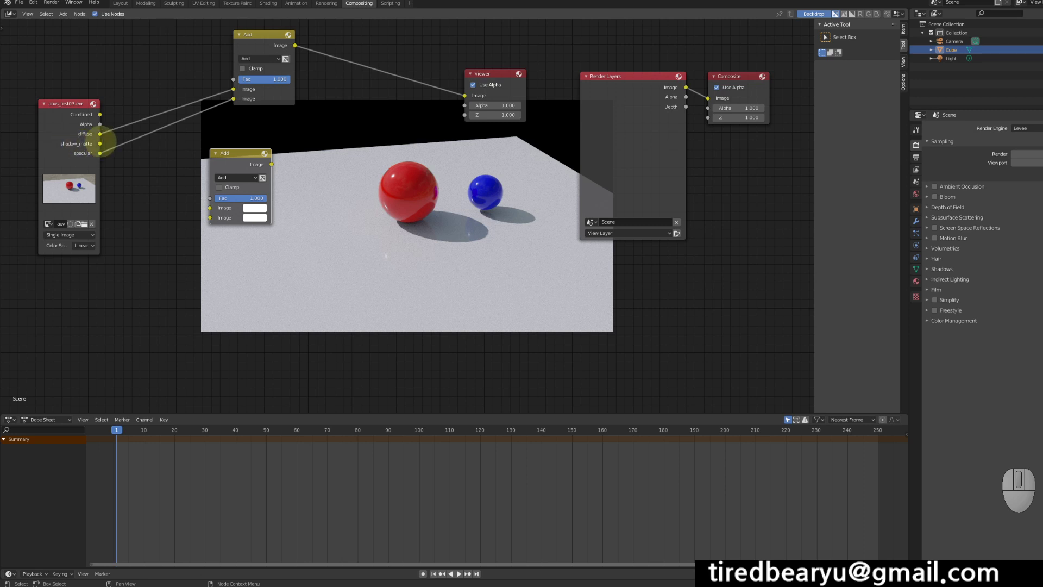
Preview the shadow_matte pass in the Viewer, and route it through the copied Add node's Fac input to the Viewer.
drag(100, 143, 480, 102)
drag(465, 96, 465, 95)
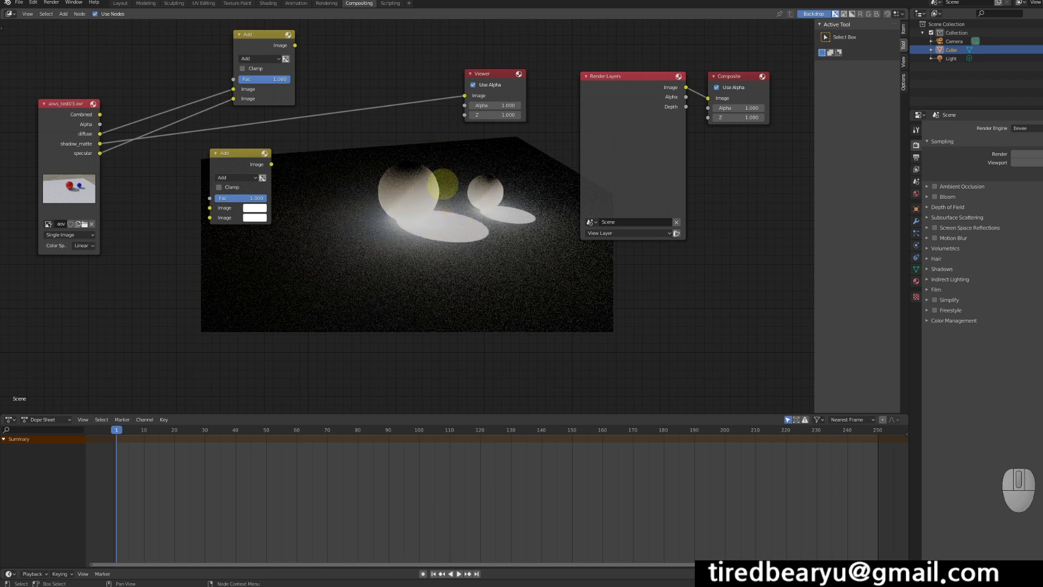
drag(100, 143, 210, 197)
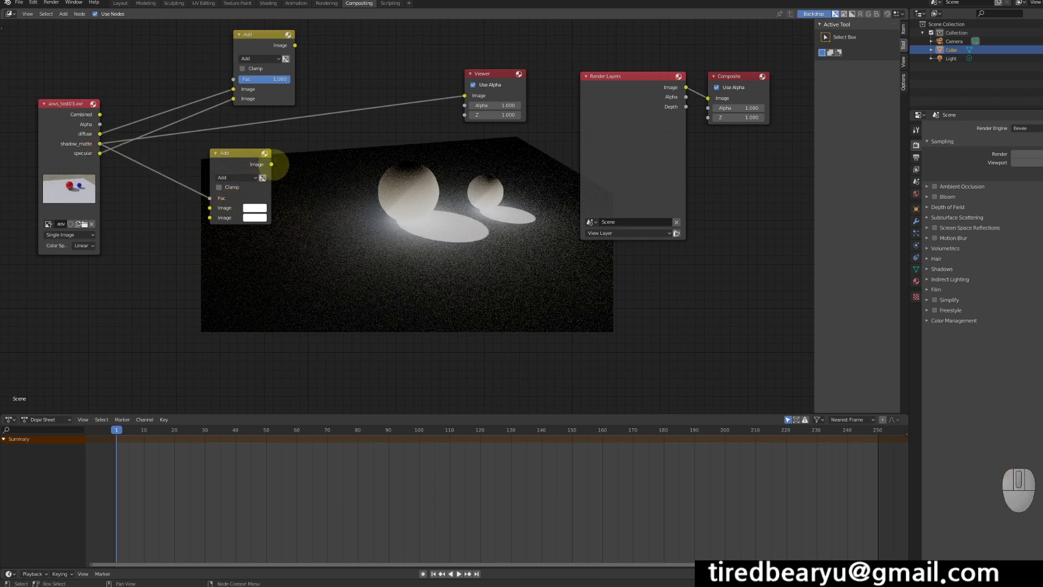
drag(271, 164, 463, 95)
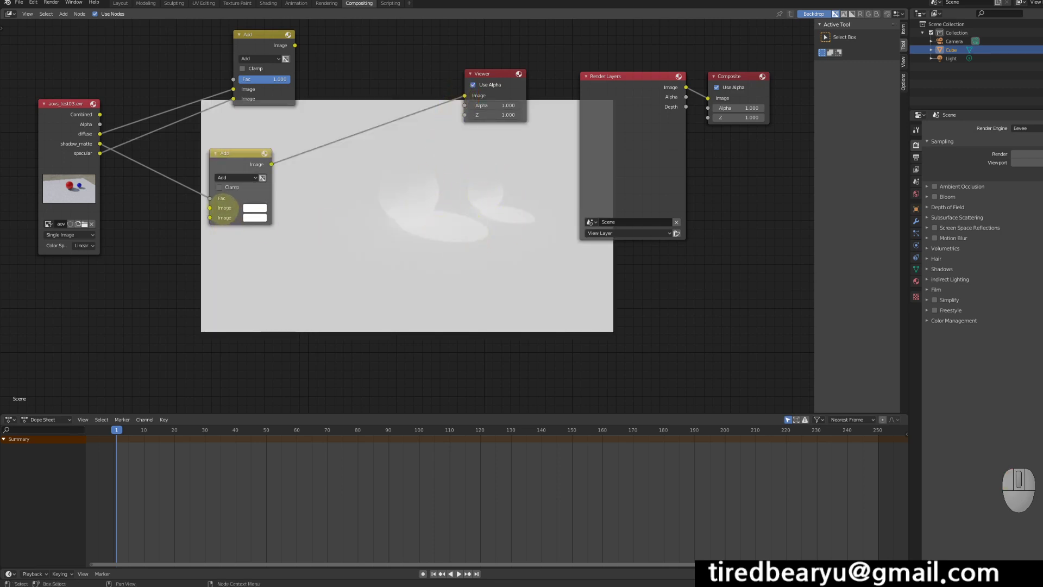
Set the copied Add node's first image colour to black and its second to pink.
click(253, 208)
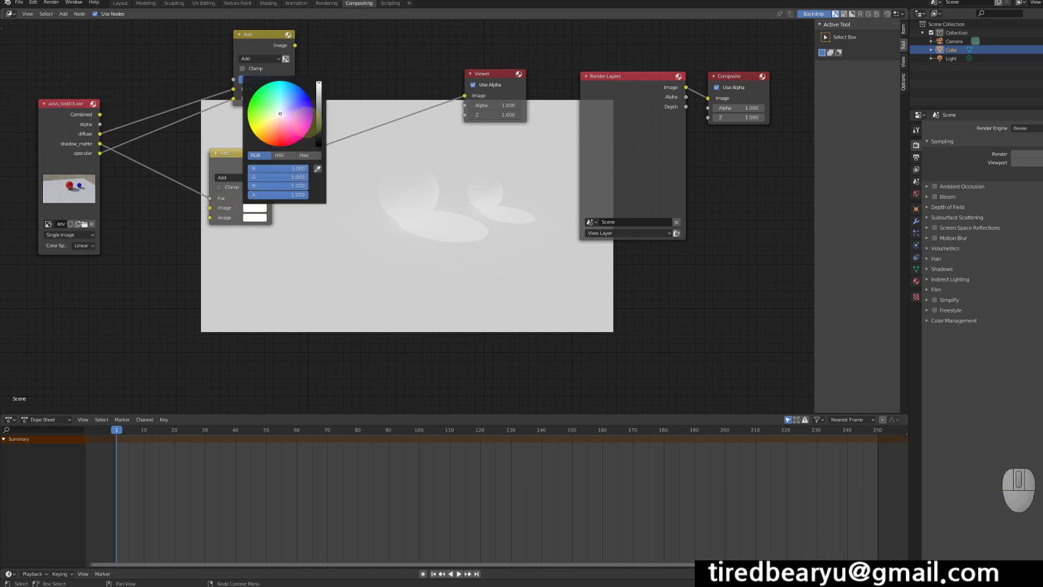
drag(321, 143, 315, 146)
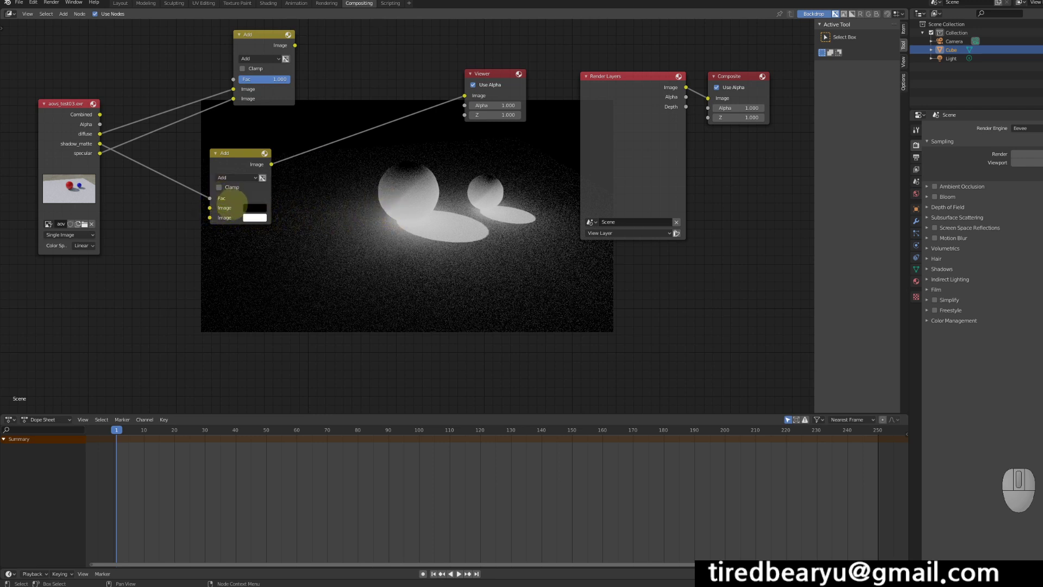
click(254, 217)
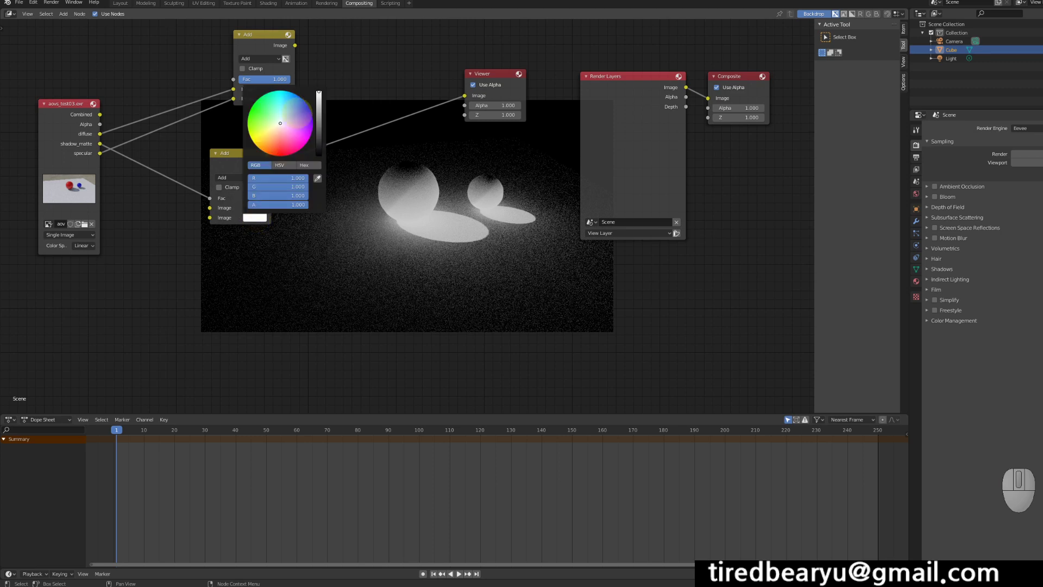
click(299, 116)
Move the copied Add node slightly lower and switch its blending mode to Multiply.
drag(298, 115, 239, 183)
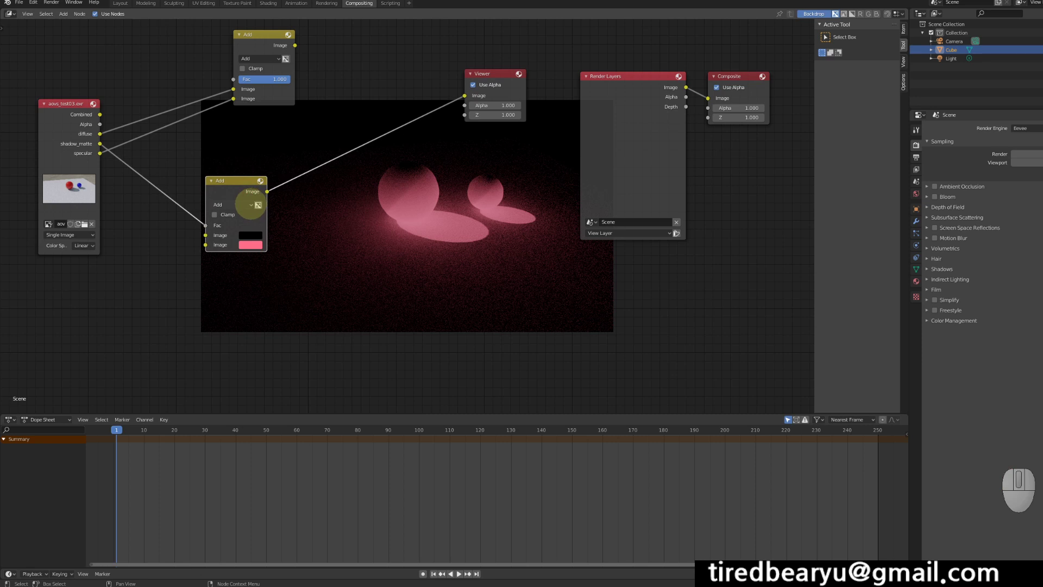
click(250, 205)
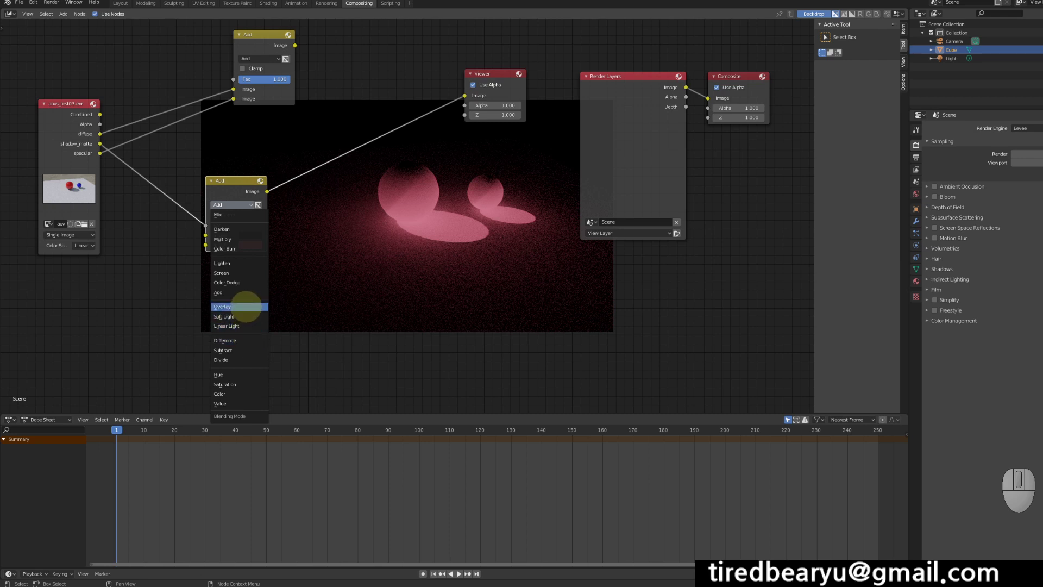
click(249, 239)
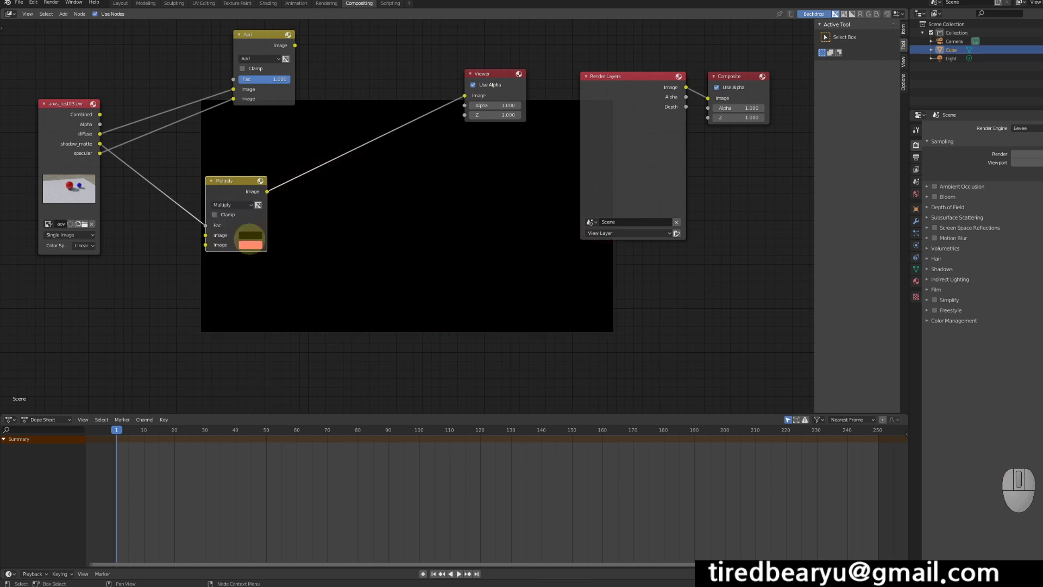
Adjust the second image colour of the shadow_matte Multiply node to a cooler pink and set its blending mode to Add.
drag(237, 185, 213, 170)
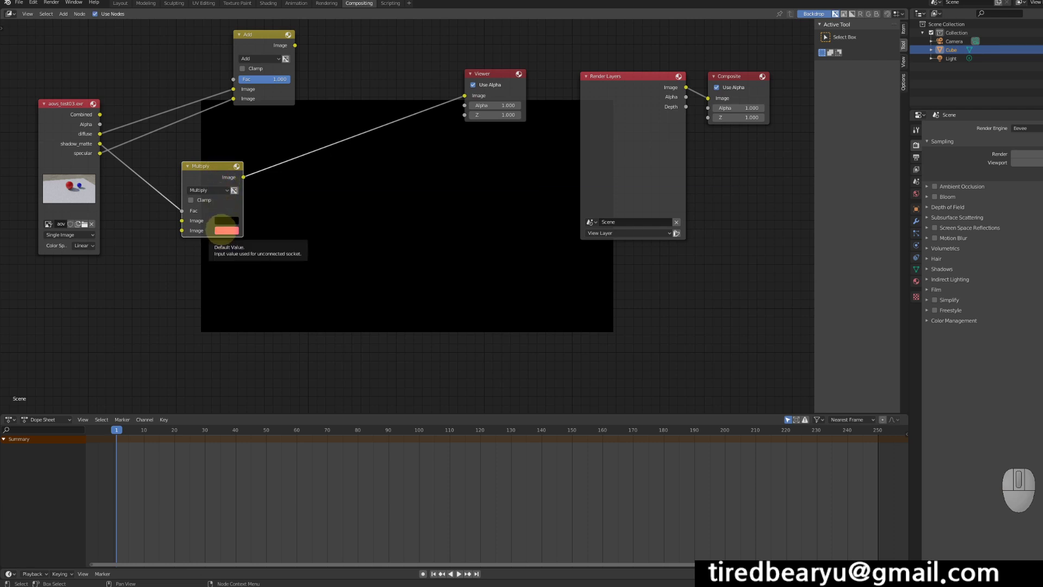
click(222, 231)
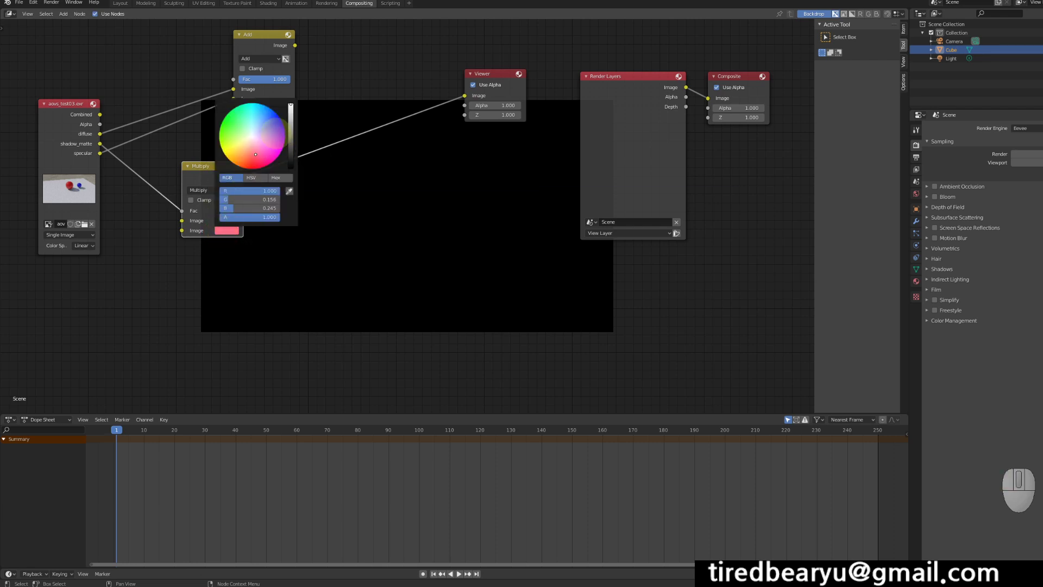
click(219, 191)
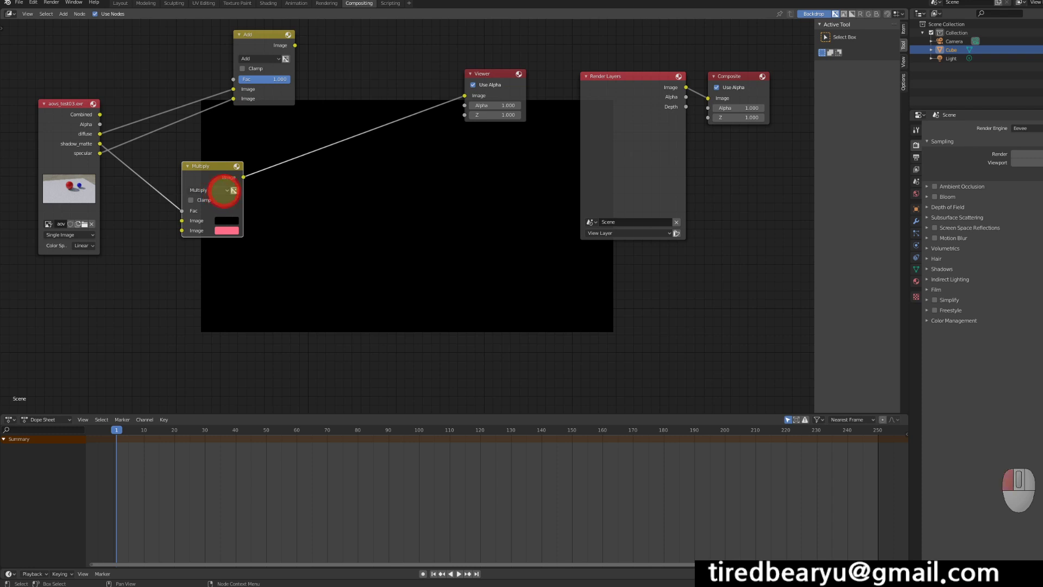
click(220, 271)
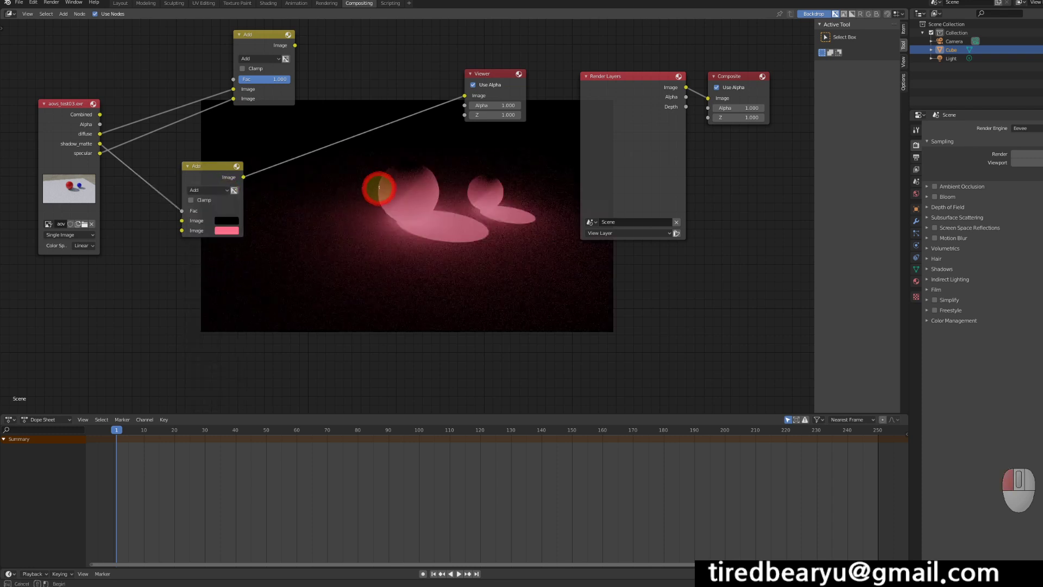
Duplicate the Add node that combines diffuse and specular, and place the copy between it and the Viewer.
middle_drag(366, 210, 363, 312)
click(350, 181)
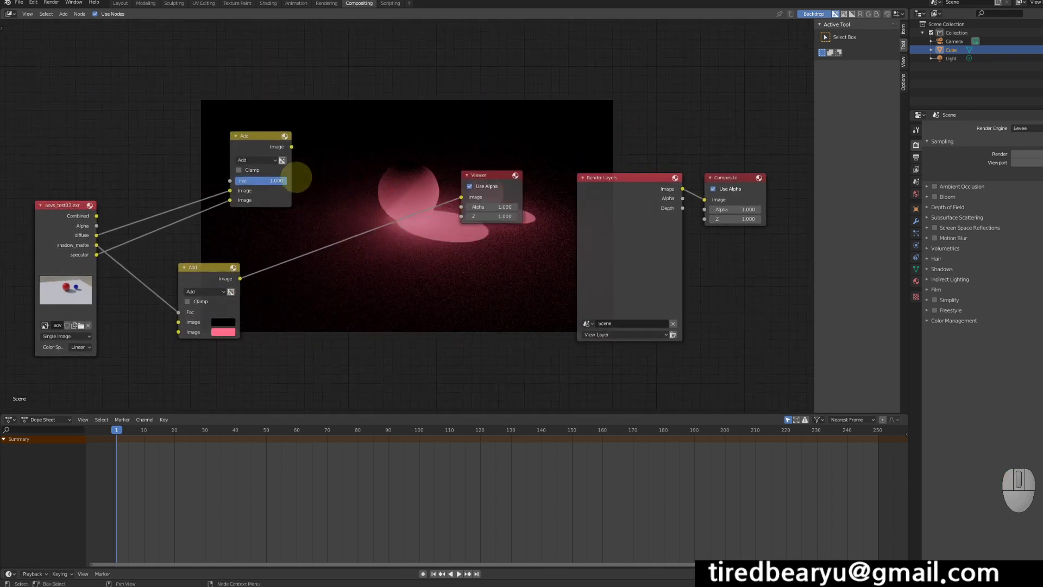
click(259, 136)
key(ctrl+c)
key(ctrl+v)
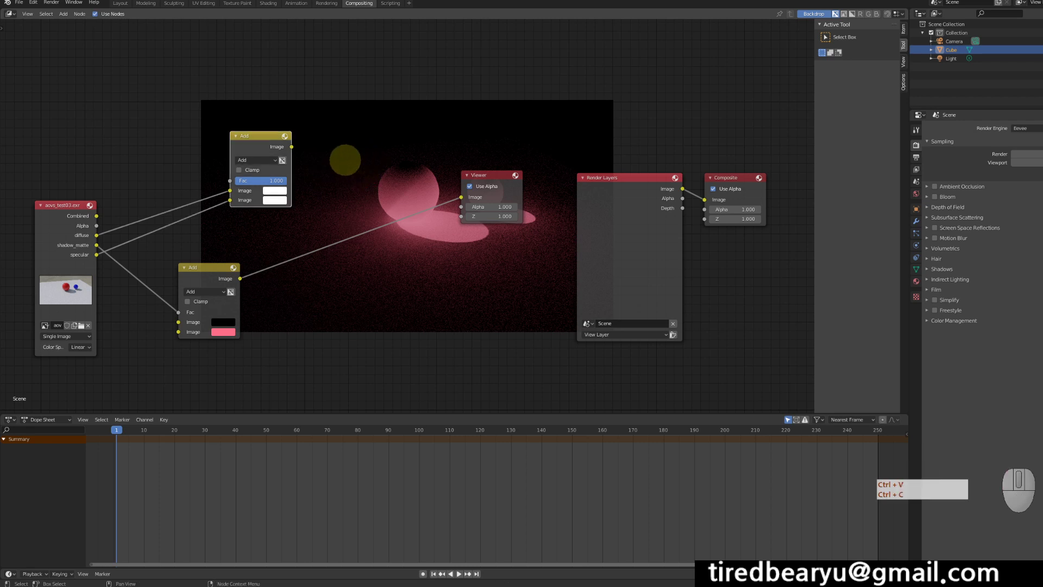
drag(260, 136, 382, 143)
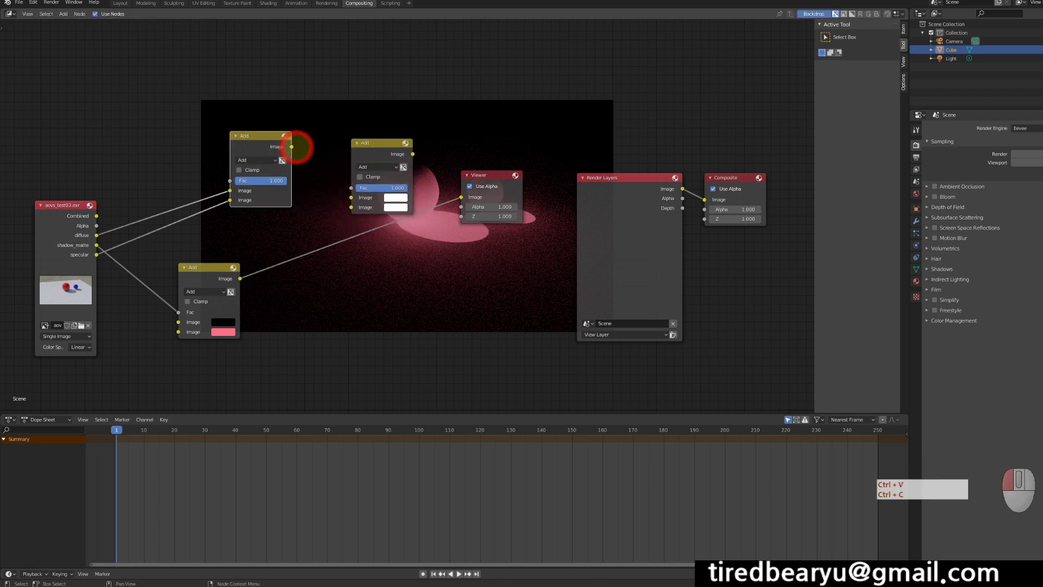
Link the diffuse-specular and shadow Add outputs to the copy's two Image inputs, and route the copy's output to the Viewer.
drag(292, 147, 351, 197)
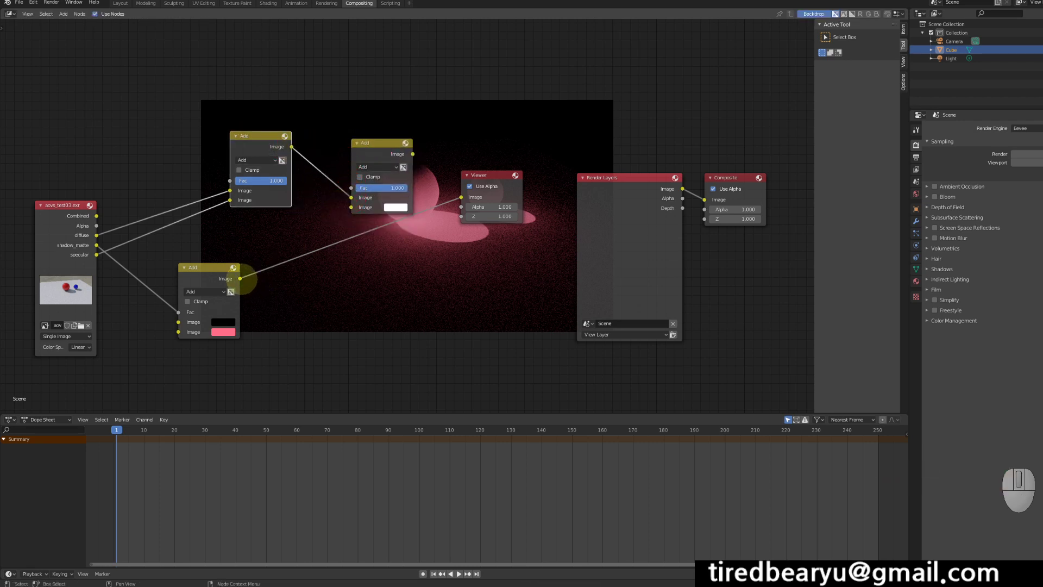
drag(240, 278, 352, 207)
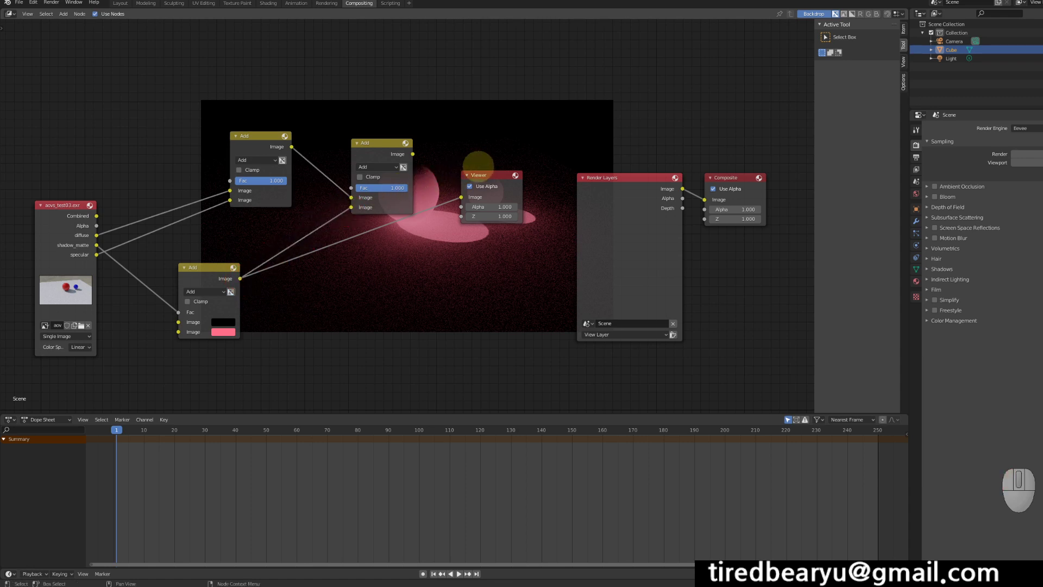
drag(413, 154, 461, 196)
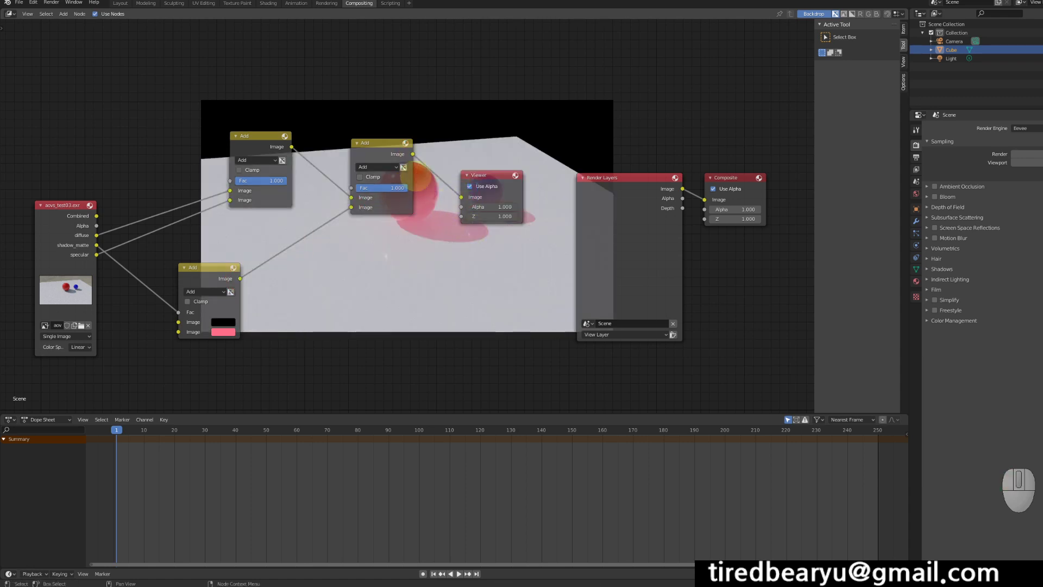
Try the Multiply blending mode on the node combining both branches, and return it to Add.
drag(384, 142, 342, 111)
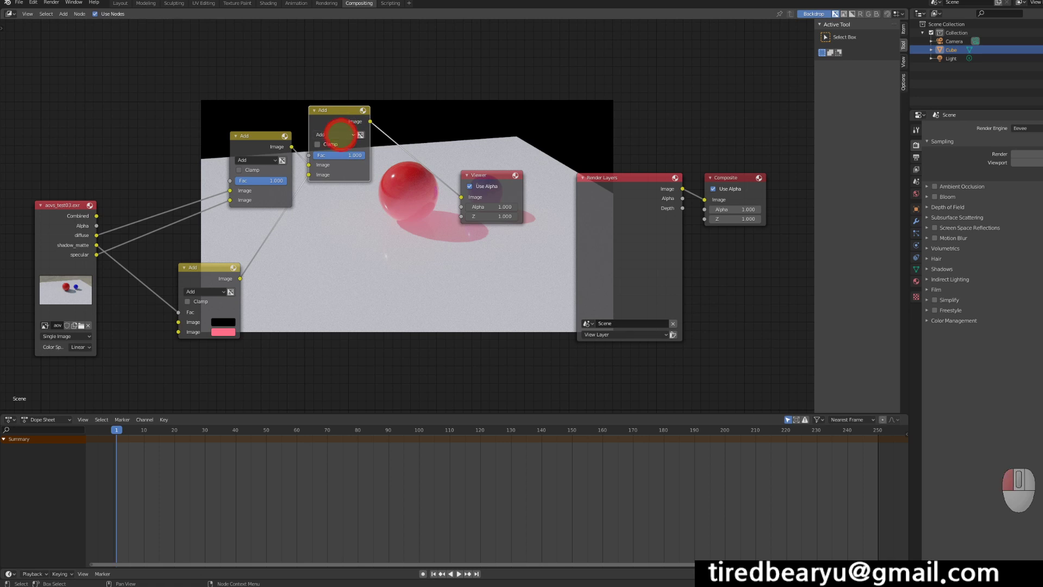
click(341, 134)
click(344, 170)
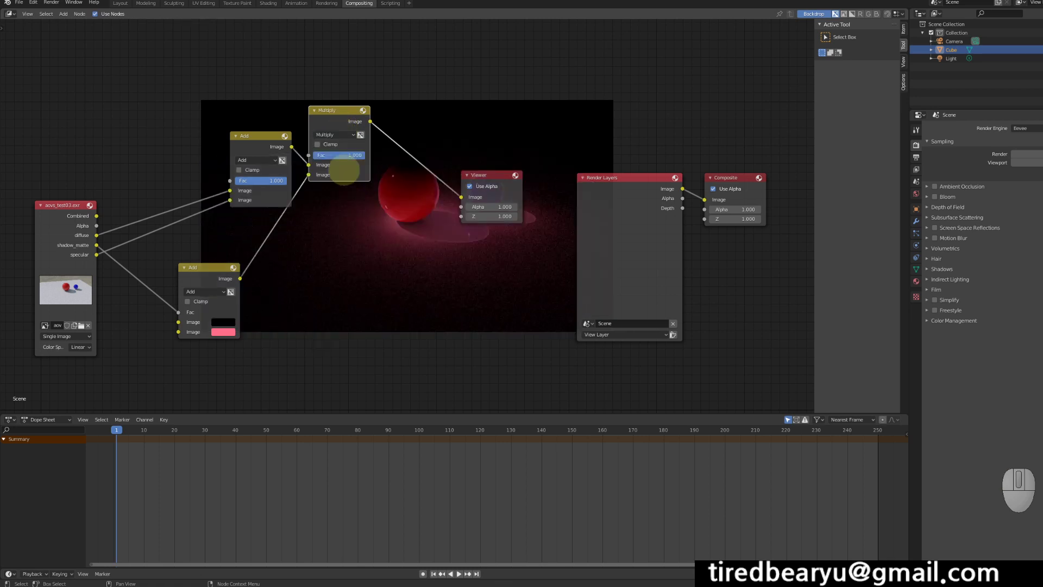
click(338, 135)
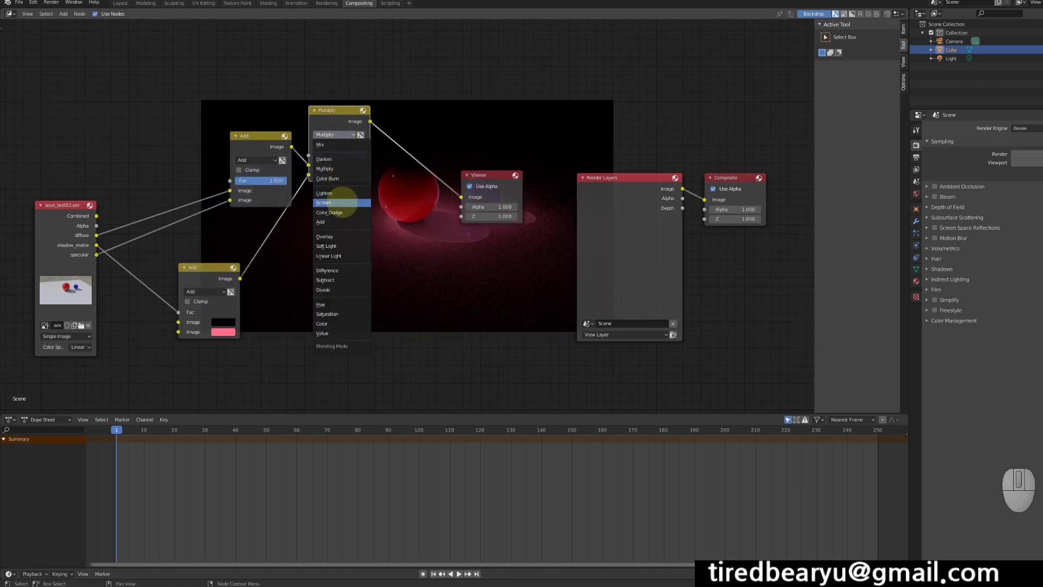
click(342, 221)
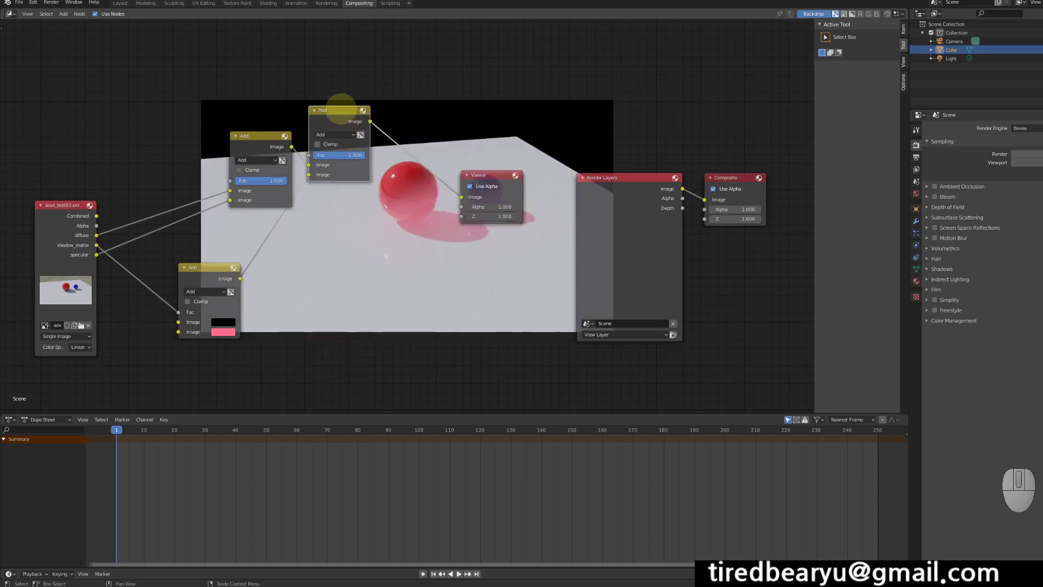
Rearrange the combining Add node and the Viewer so they no longer cover the red and blue spheres in the backdrop.
drag(338, 109, 357, 188)
drag(482, 174, 508, 182)
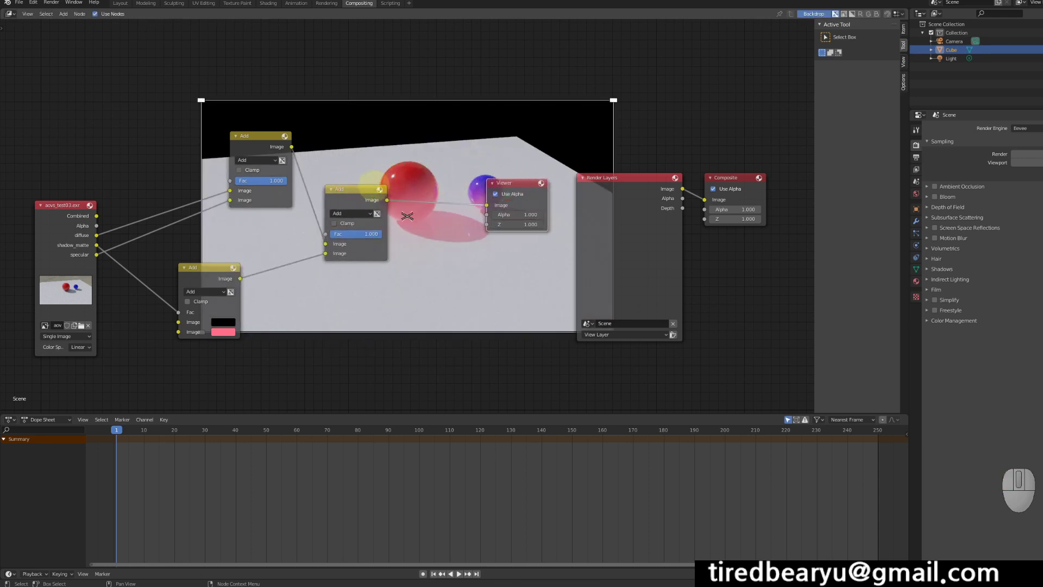
drag(363, 186, 347, 197)
drag(507, 180, 542, 189)
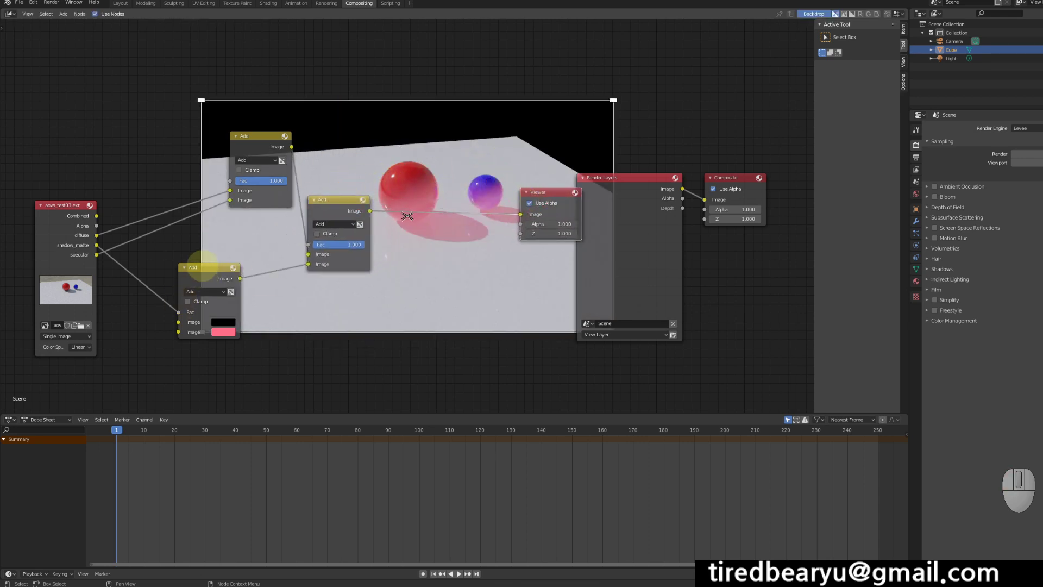
mouse_move(199, 266)
mouse_down()
mouse_move(217, 223)
mouse_move(198, 268)
mouse_up()
click(198, 261)
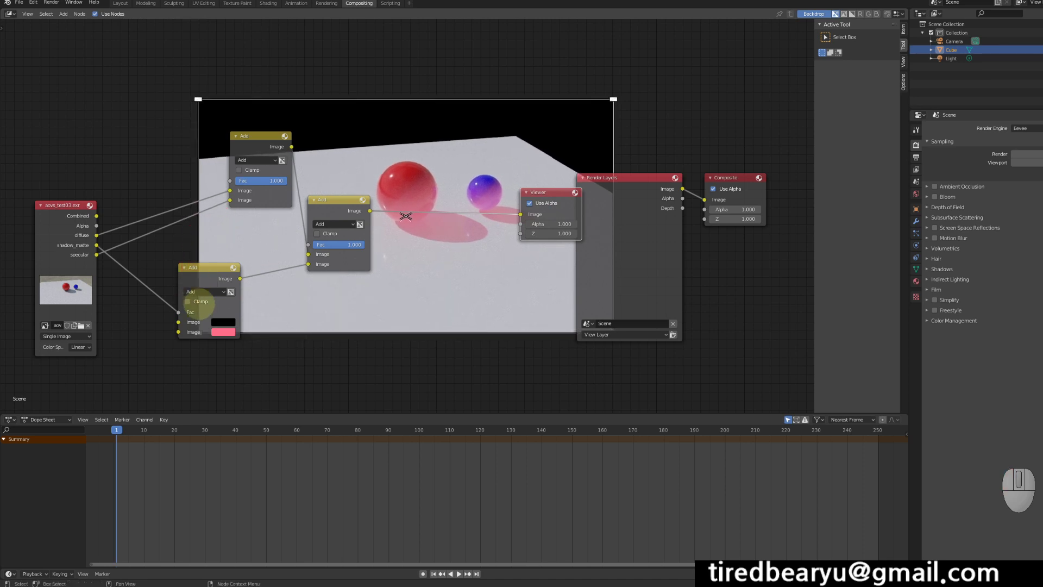
Change the shadow Add node's second image colour to a muted purple-pink.
click(223, 331)
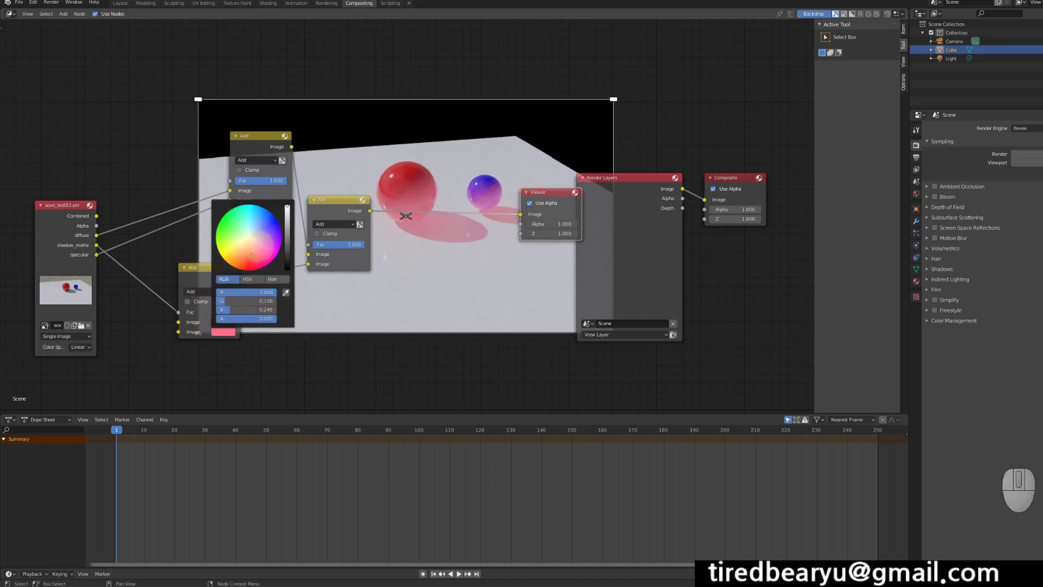
drag(287, 253, 287, 221)
drag(252, 256, 255, 248)
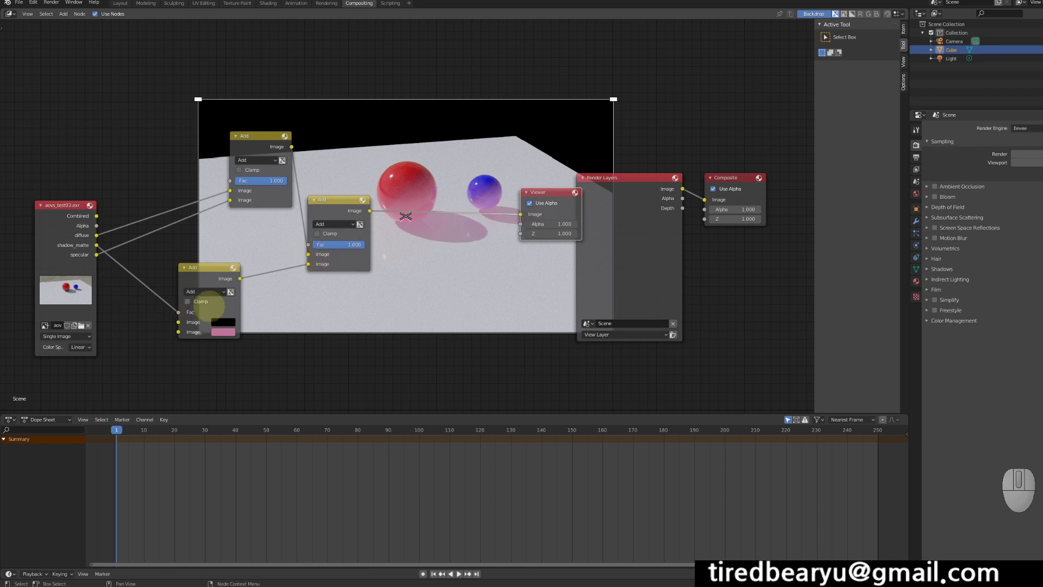
Move the shadow Add node closer to the EXR image node and set its second image colour to black.
drag(204, 267, 173, 277)
click(191, 342)
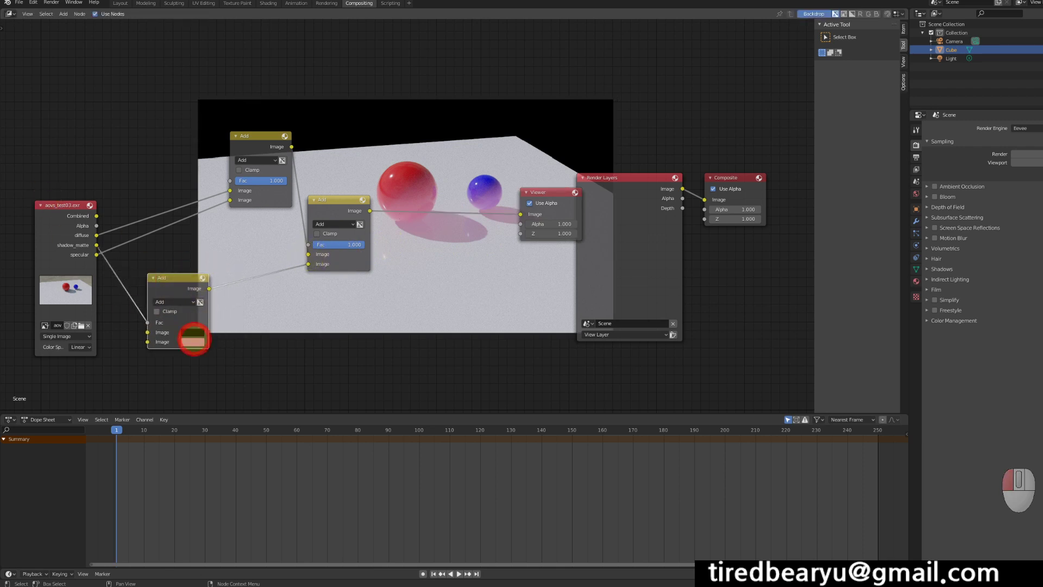
drag(233, 244, 257, 291)
Space out the shadow and combining Add nodes, and insert a Bright/Contrast node on the link between them.
click(328, 201)
drag(328, 201, 360, 189)
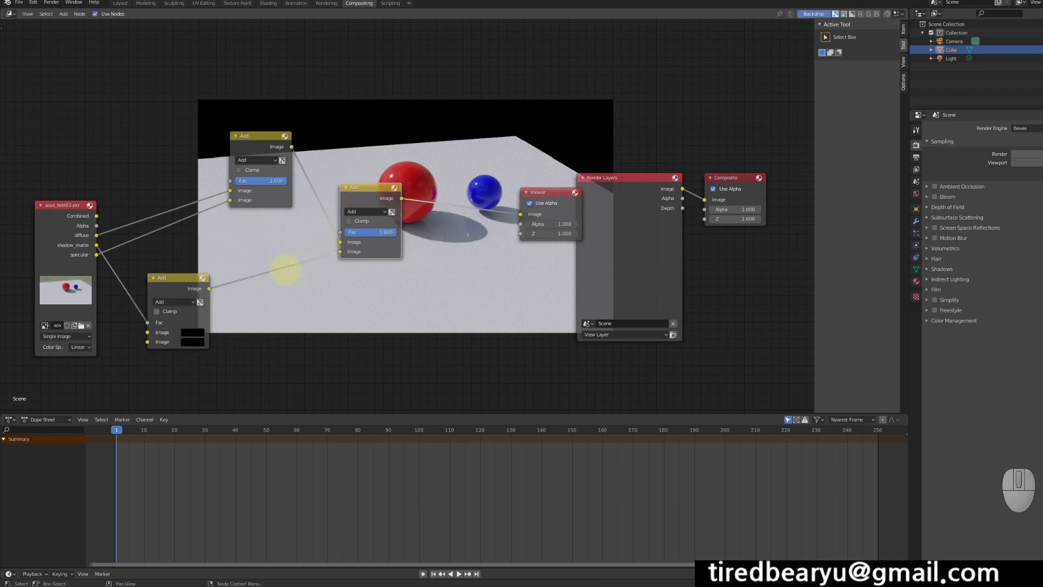
drag(192, 274, 170, 268)
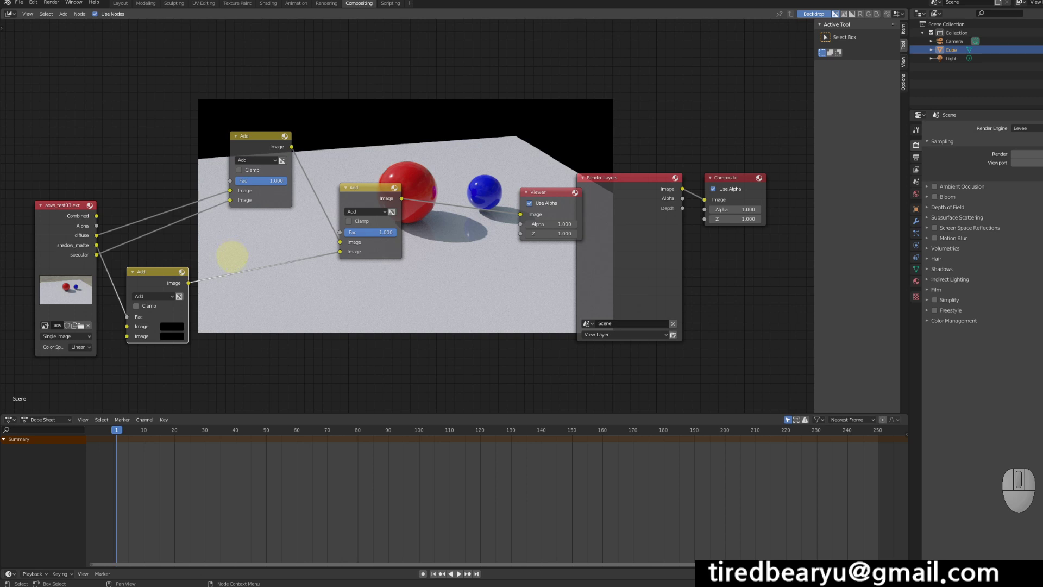
click(63, 13)
mouse_move(82, 53)
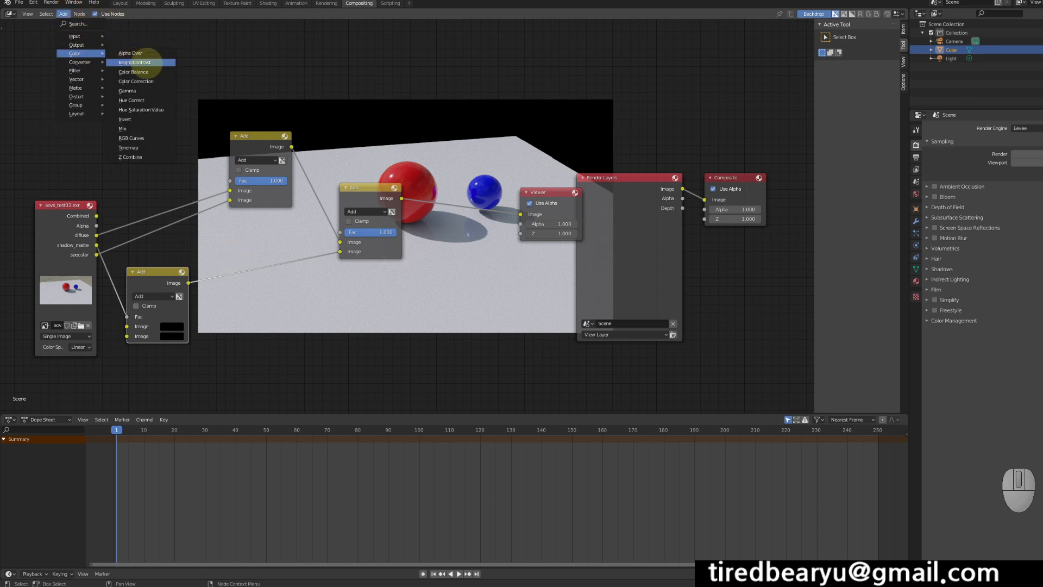
click(144, 62)
click(226, 245)
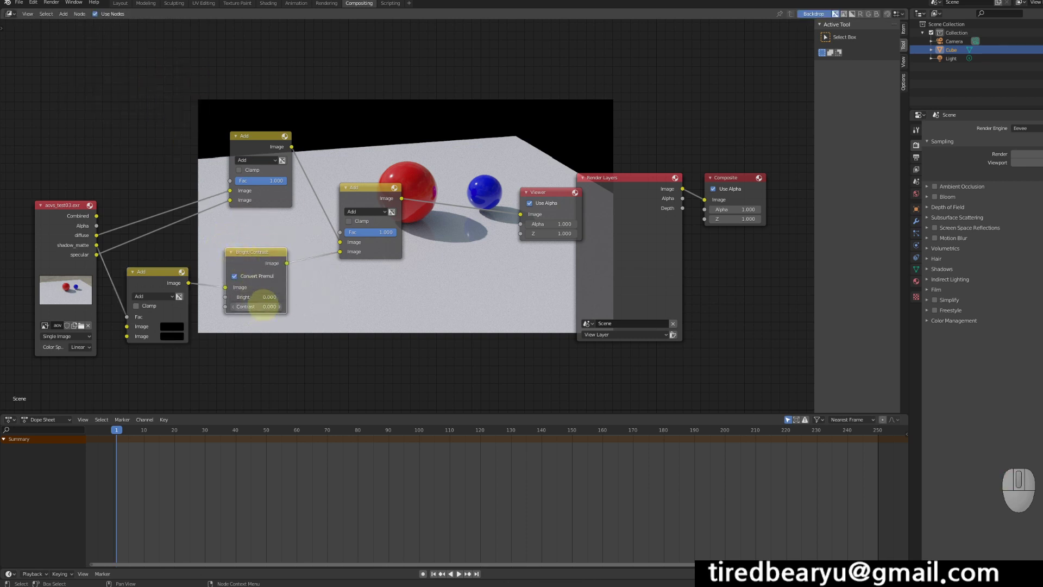
Set the Bright/Contrast node's Contrast to 19.8, and move the combining Add node and the Viewer higher.
drag(266, 307, 288, 306)
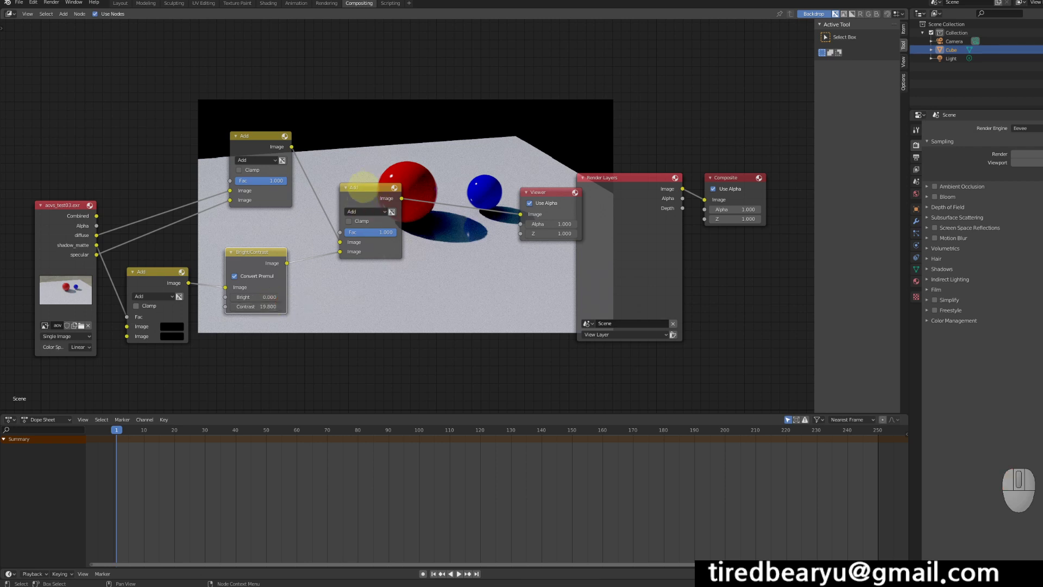
drag(361, 191, 352, 158)
click(550, 190)
drag(551, 190, 554, 145)
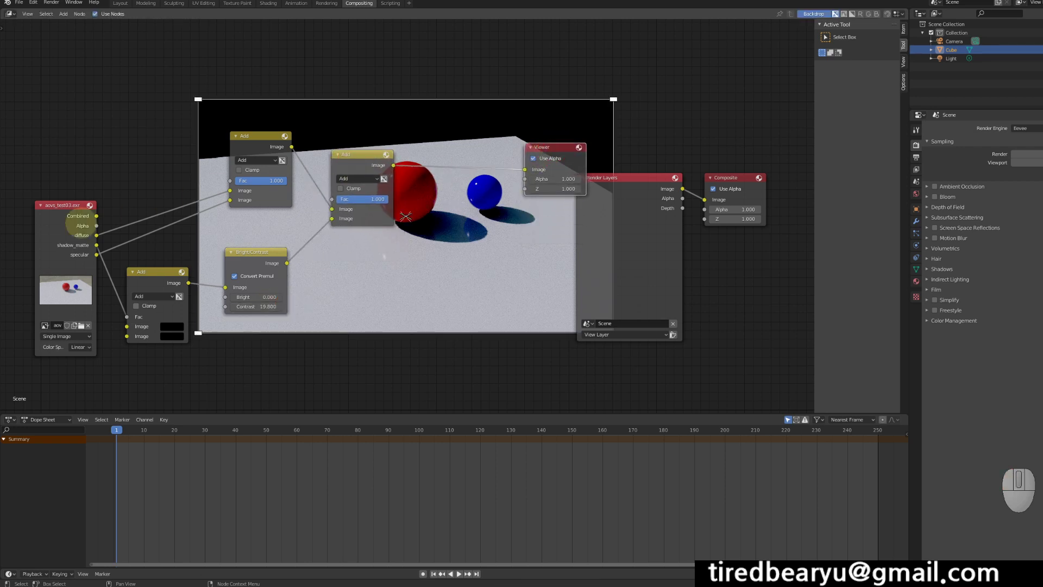
Preview the EXR's Combined pass in the Viewer for comparison, and reconnect the combining Add node's output to the Viewer.
drag(96, 215, 525, 169)
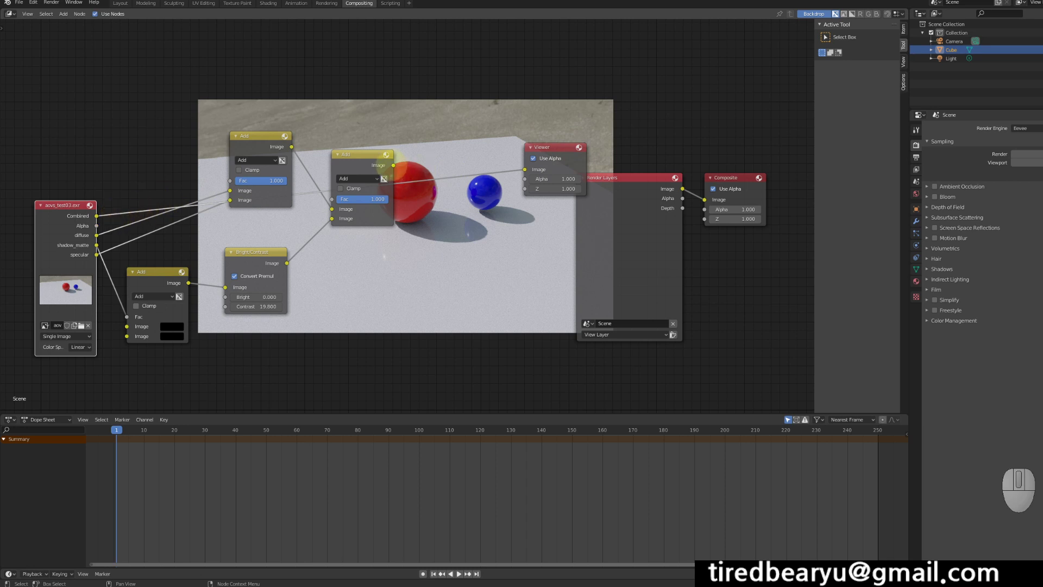
drag(391, 165, 524, 169)
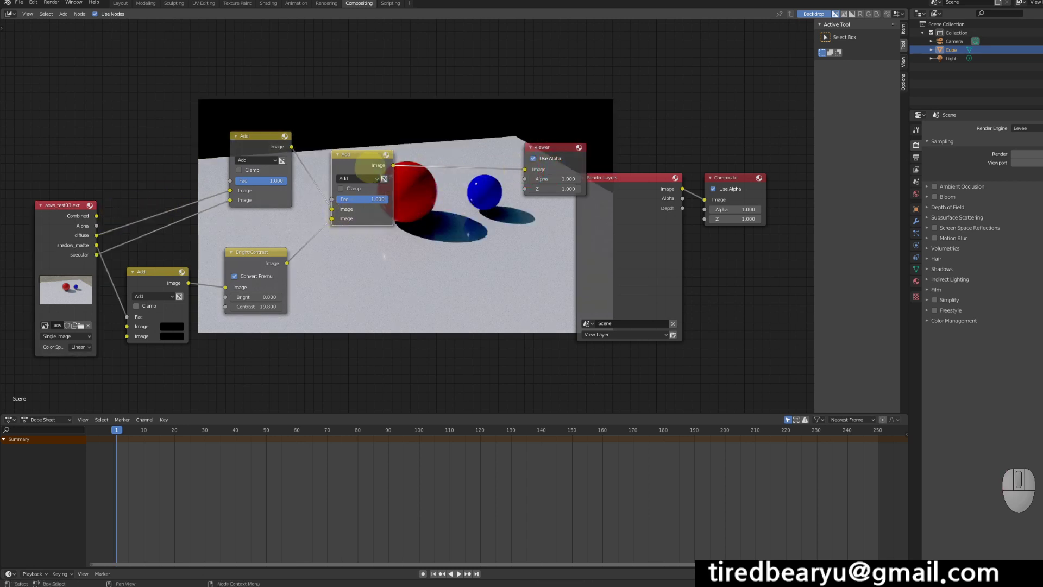
Shift the combining Add node slightly toward the Viewer and set the diffuse-specular Add node's Fac to 0.775.
drag(367, 166, 385, 166)
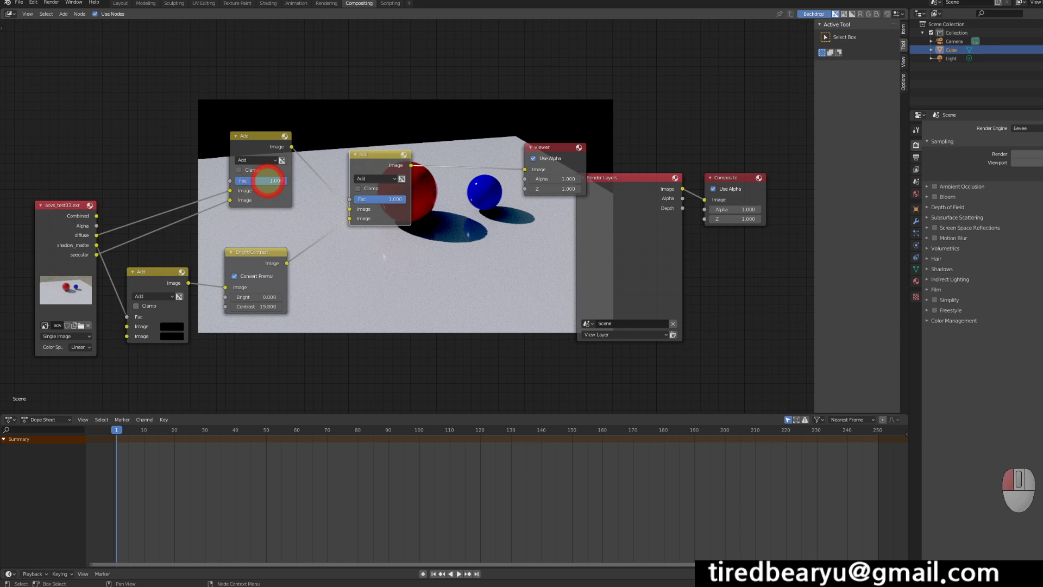
click(268, 180)
click(276, 197)
drag(278, 182, 261, 181)
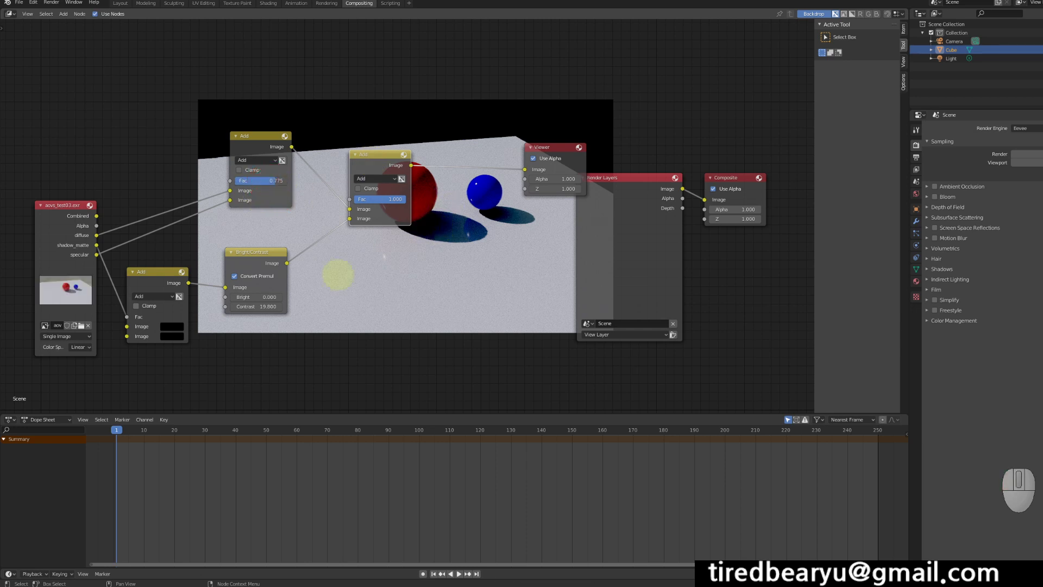
Reduce the Bright/Contrast node's Contrast to 6.8 and move the combining Add node up clear of the red sphere.
drag(268, 306, 212, 306)
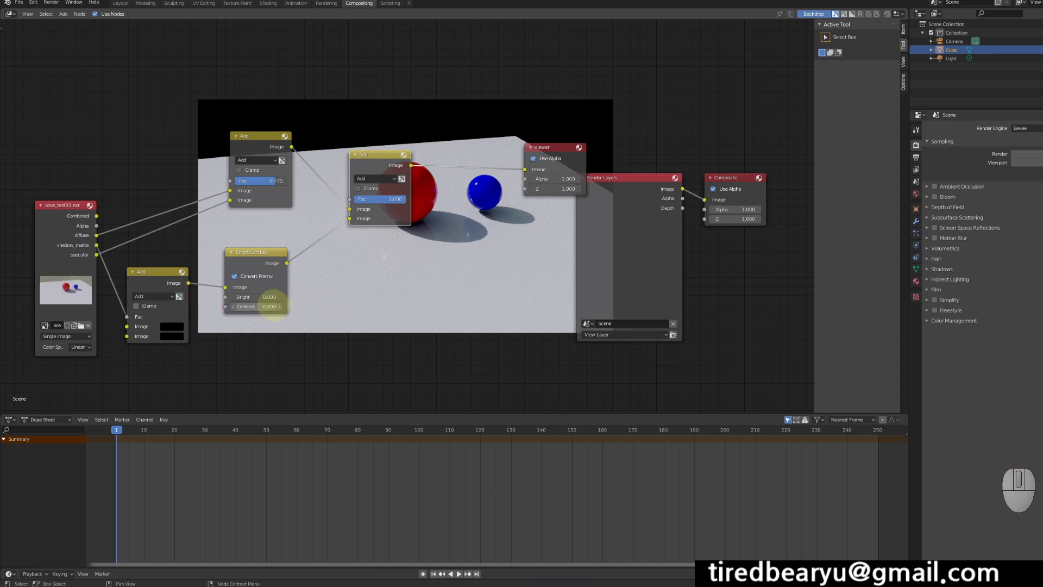
drag(373, 155, 350, 98)
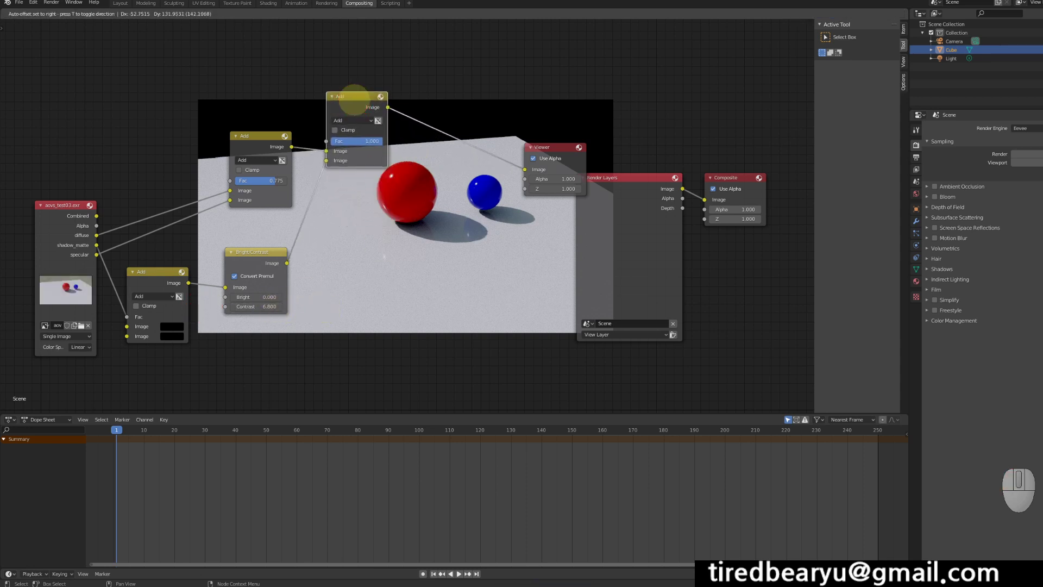